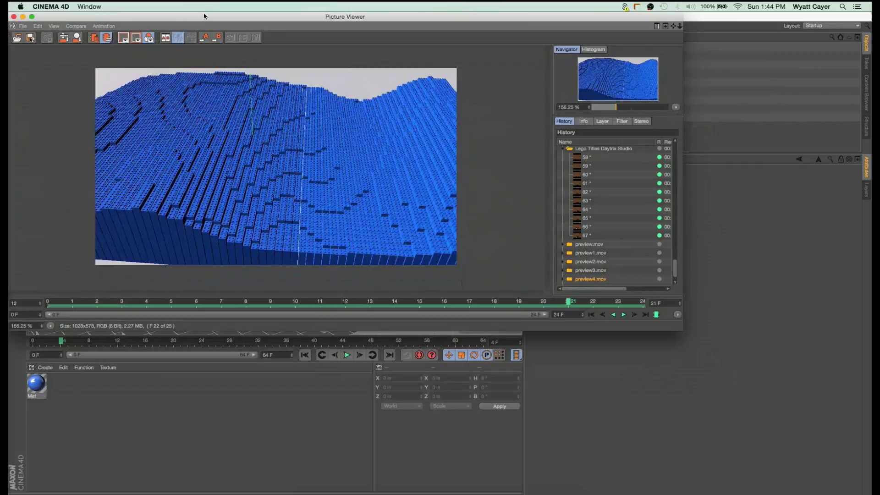
Enlarge the Picture Viewer window and play and scrub through the rendered brick-wave animation from its first frame.
drag(684, 329, 853, 394)
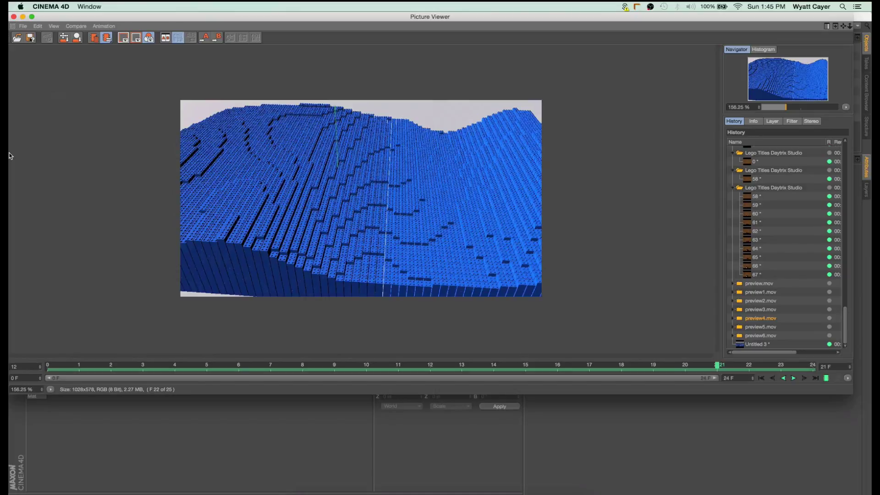
click(760, 378)
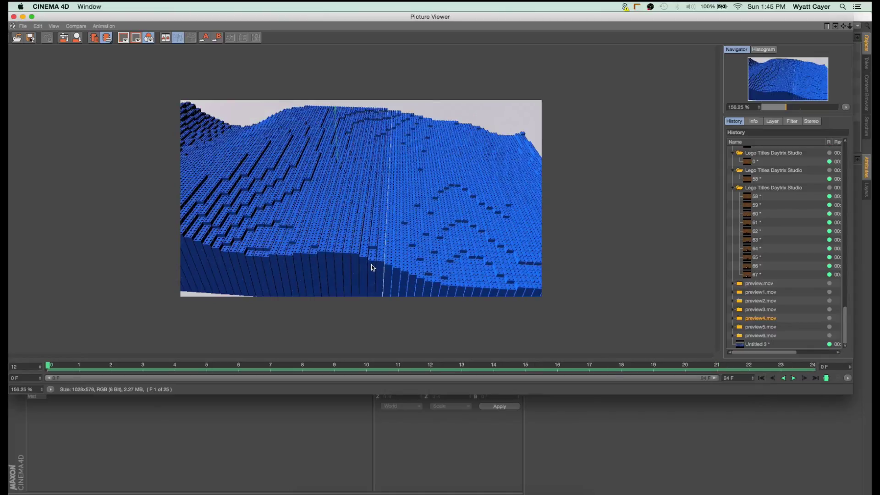
scroll(370, 265, up, 1)
scroll(370, 268, up, 1)
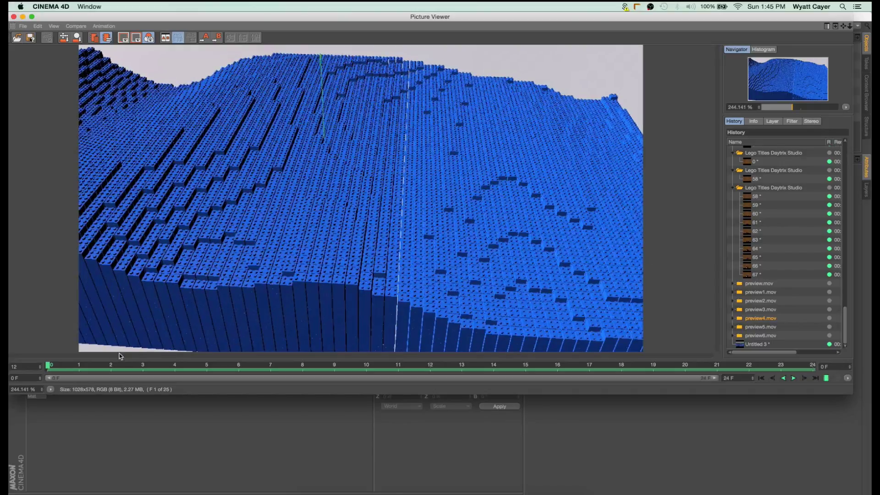
drag(49, 367, 26, 368)
click(794, 378)
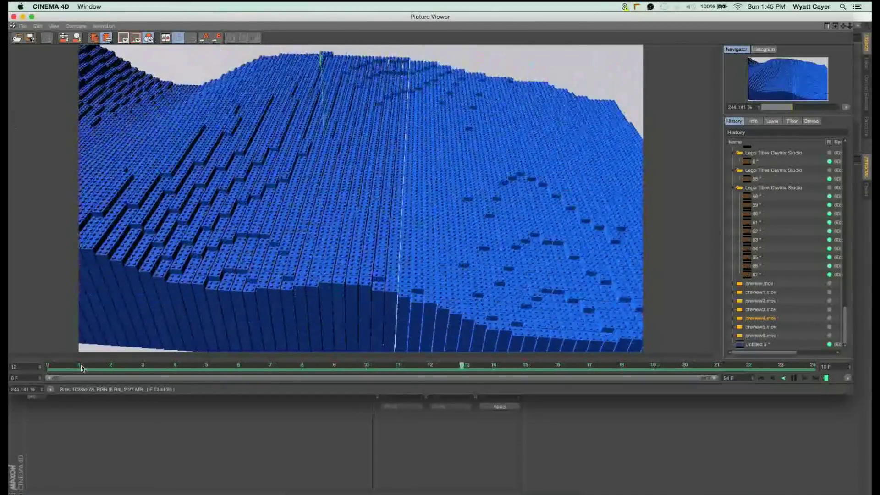
click(793, 378)
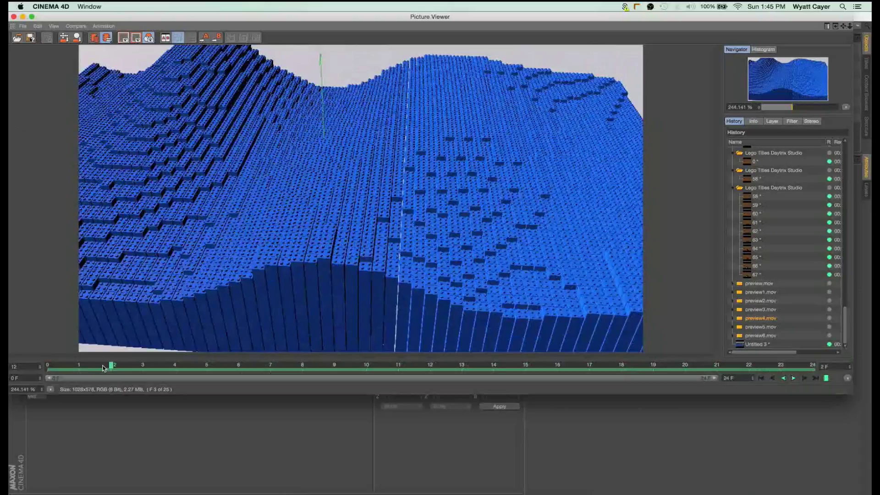
drag(109, 367, 58, 369)
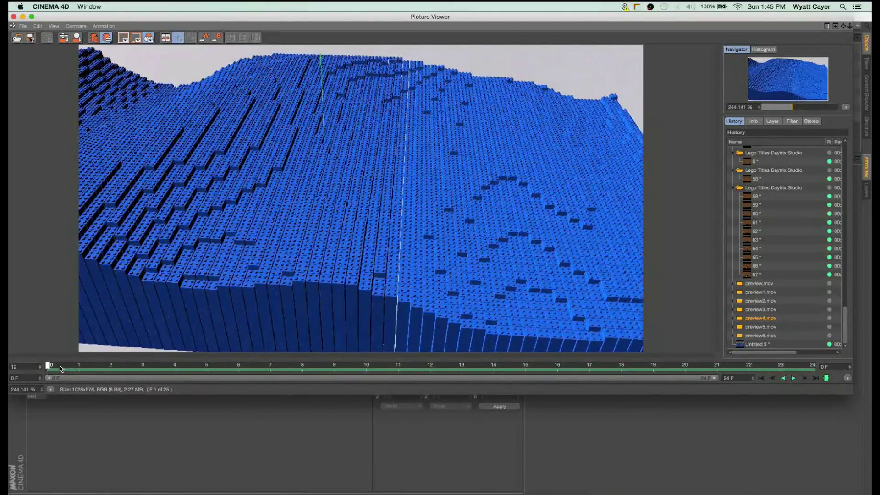
drag(54, 368, 520, 333)
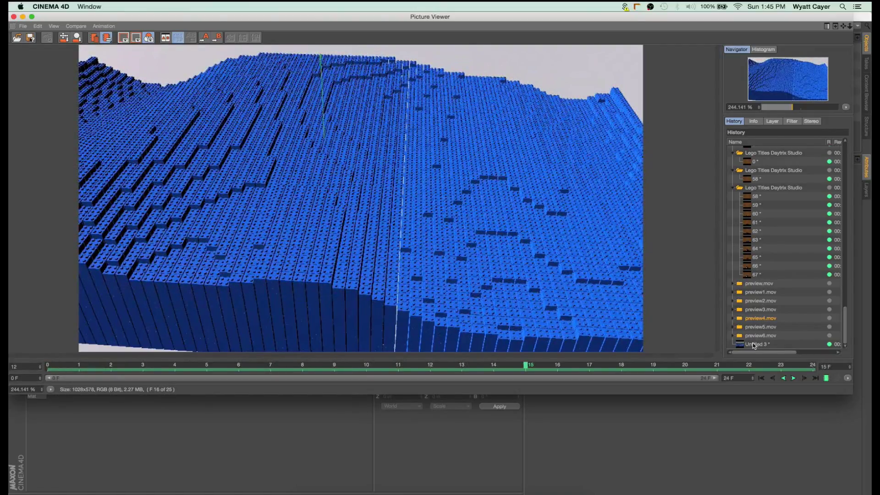
Inspect the Untitled 3 still render up close in the history and minimize the Picture Viewer.
click(754, 345)
drag(556, 326, 533, 197)
scroll(498, 235, up, 1)
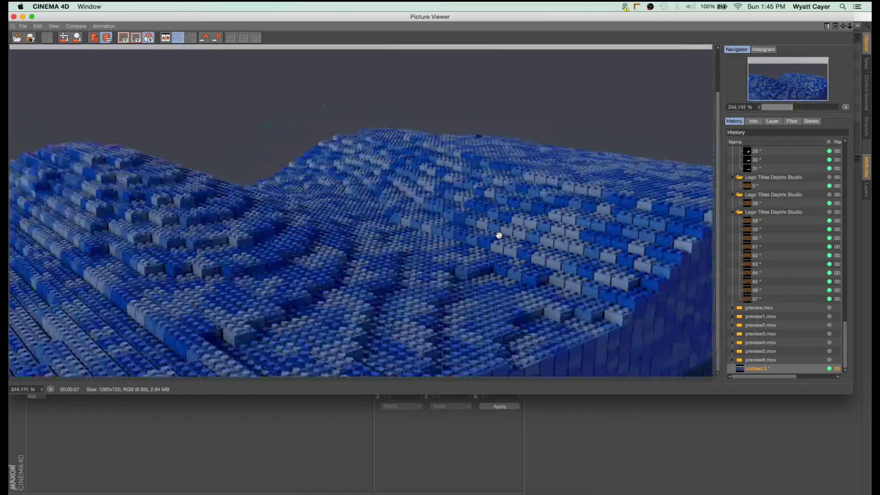
scroll(499, 235, down, 1)
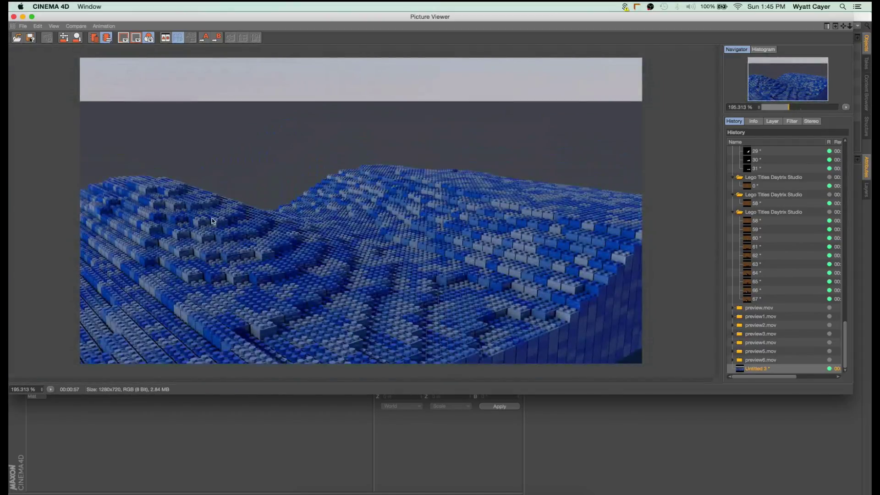
scroll(174, 243, down, 1)
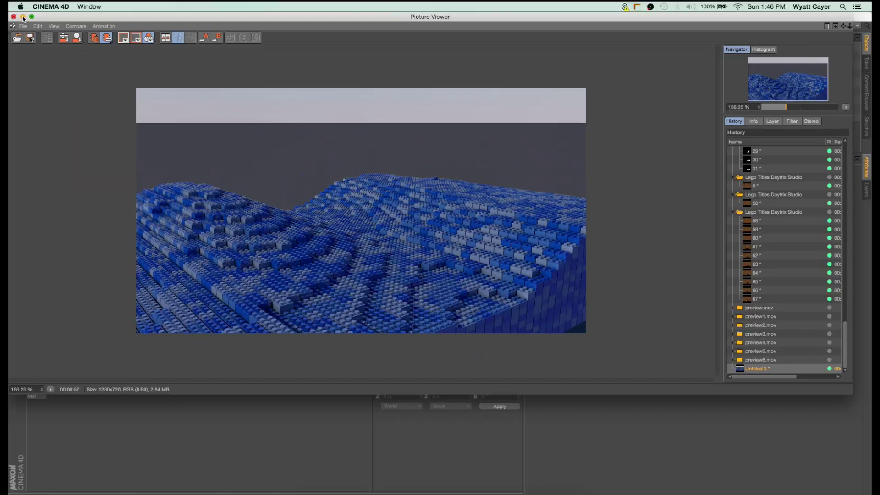
click(23, 17)
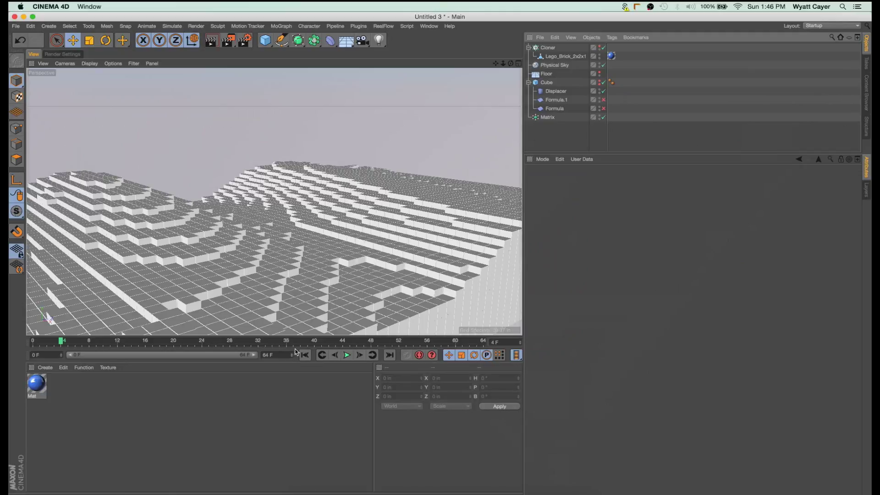
Delete the two Formula deformers under the Cube and the Floor object from the scene.
click(546, 83)
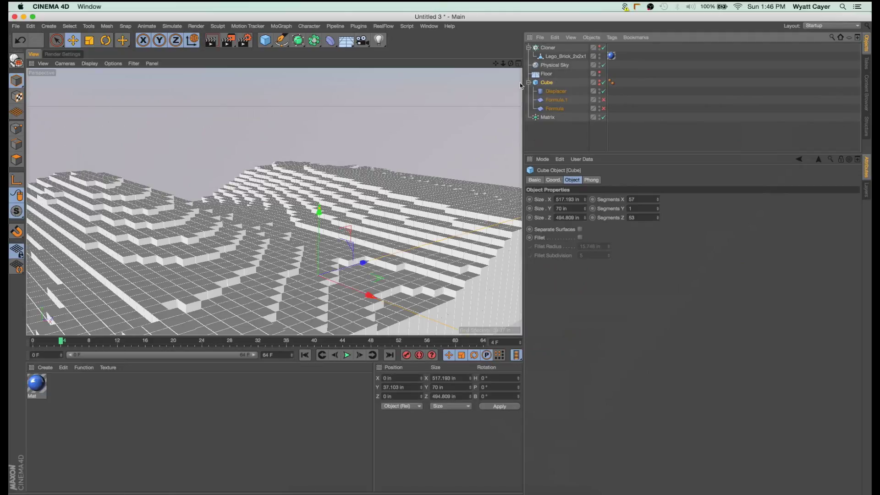
click(561, 98)
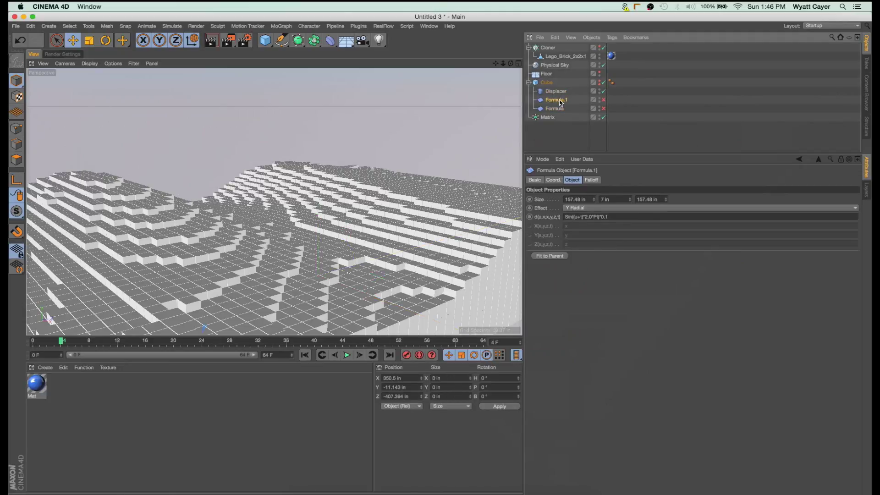
key(Delete)
click(558, 99)
key(Delete)
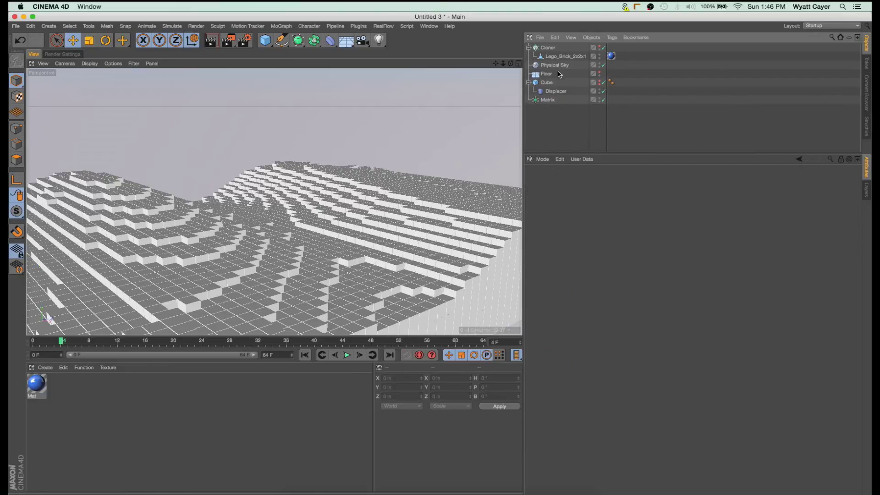
click(547, 75)
key(Delete)
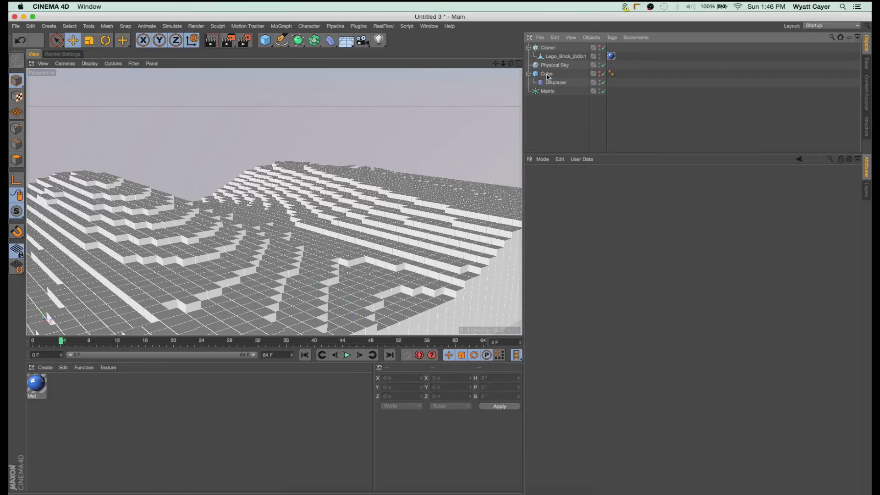
click(548, 75)
key(Delete)
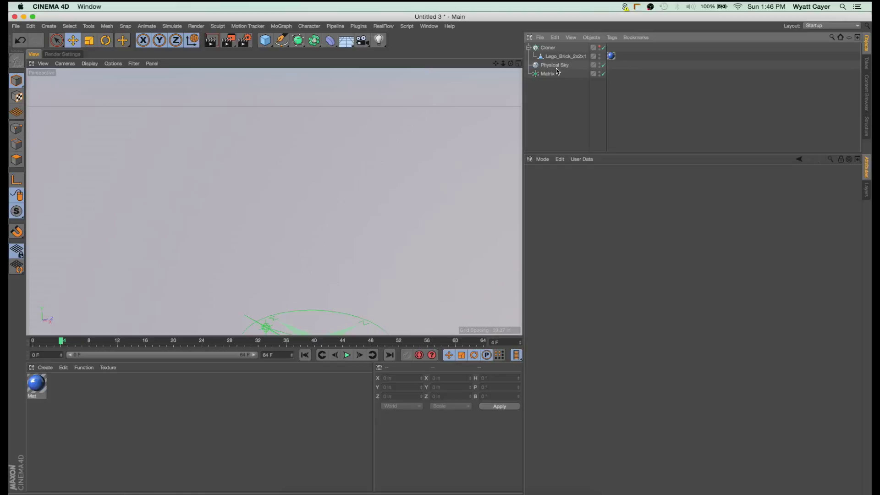
key(super+z)
Delete the Physical Sky object from the scene.
click(555, 65)
click(556, 68)
key(Delete)
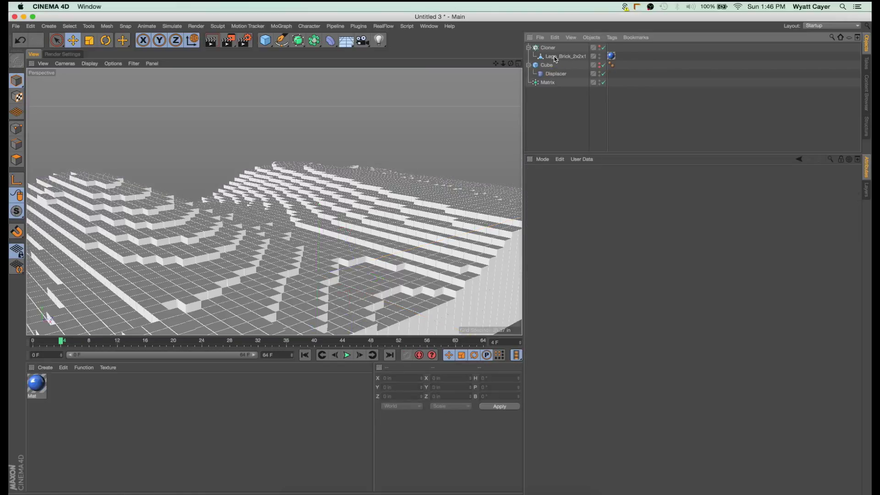
Review the finished setup's hierarchy and settings: the Cloner with its Lego brick, the Cube with its Displacer, and the Matrix.
click(551, 49)
click(529, 48)
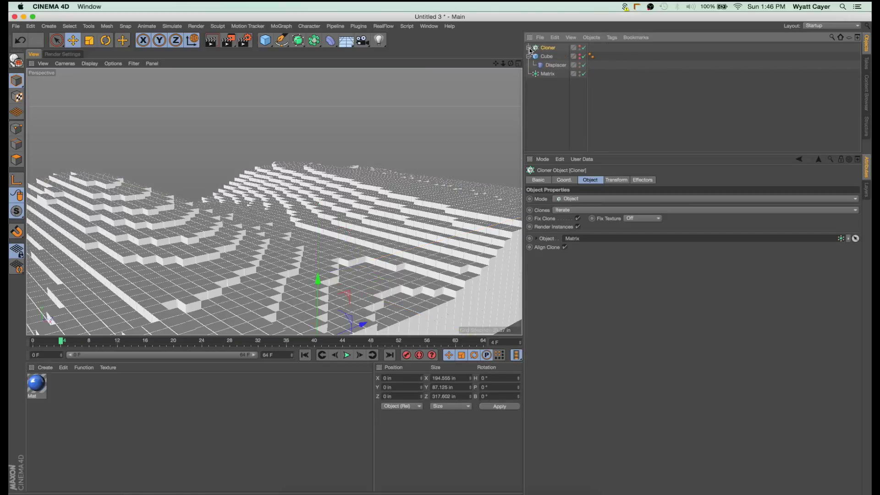
click(539, 57)
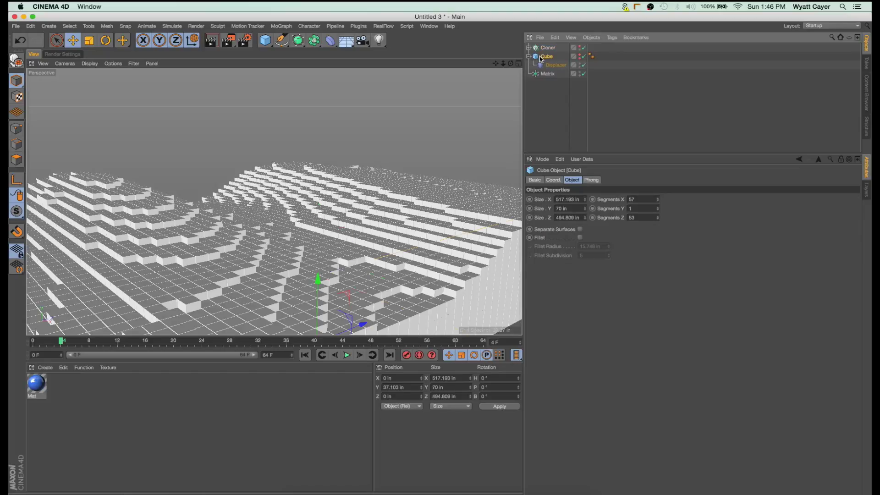
click(554, 65)
click(528, 48)
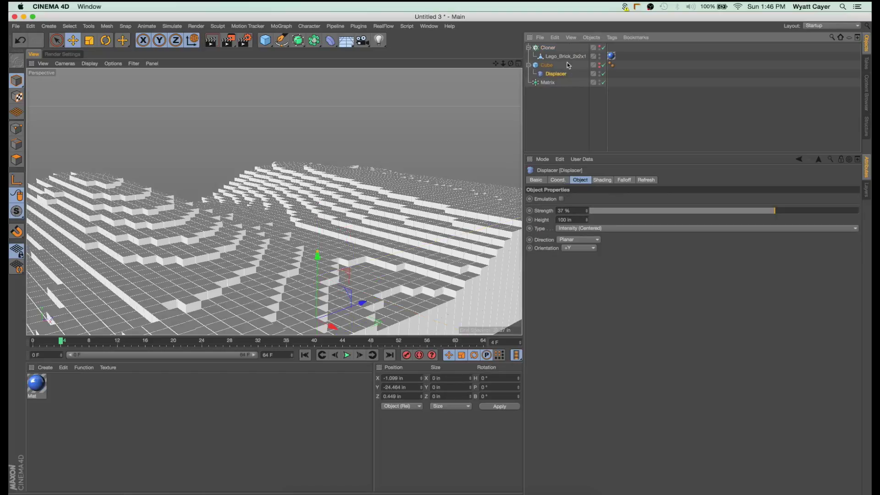
click(554, 48)
click(556, 57)
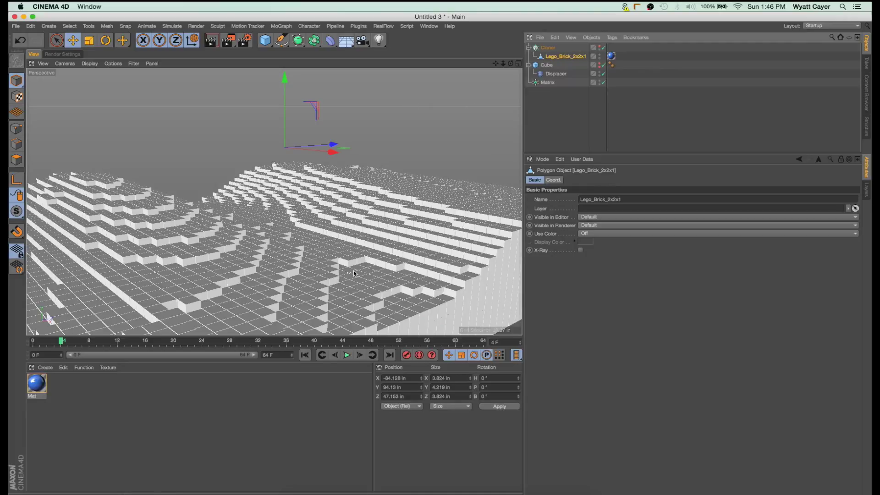
click(546, 84)
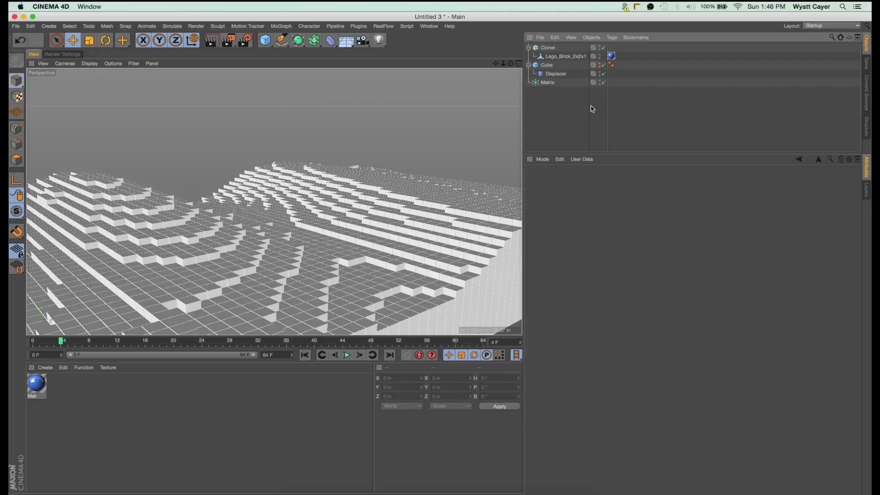
Create a new project and add a MoGraph Matrix object to it.
key(super+n)
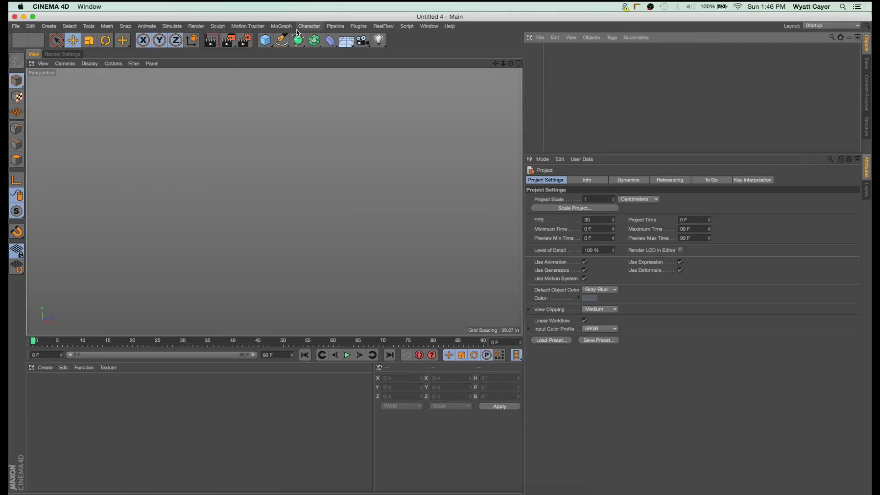
click(281, 26)
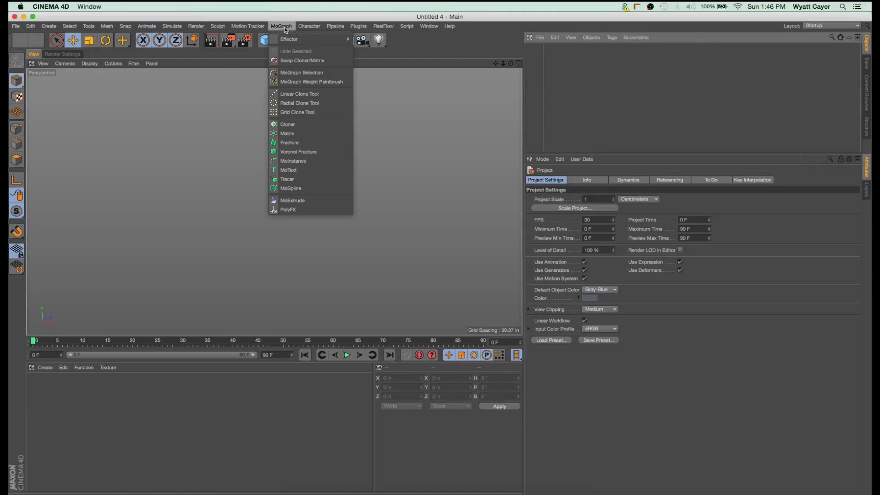
click(287, 133)
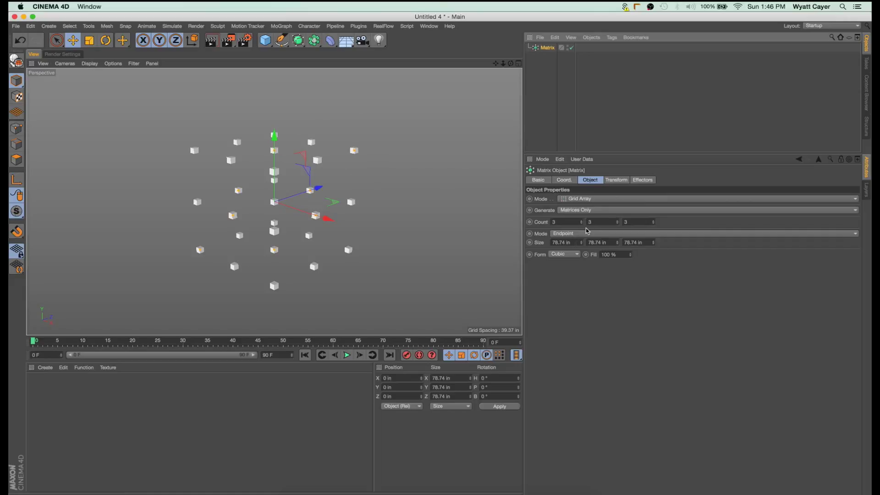
Set the Matrix grid array's count to 71 in X, 14 in Y and 29 in Z.
drag(581, 222, 657, 216)
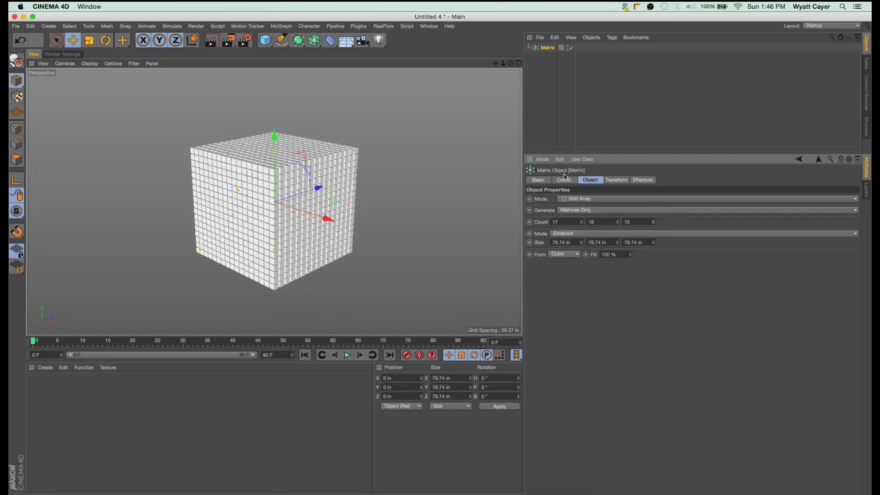
mouse_move(653, 222)
mouse_down()
mouse_move(653, 212)
mouse_move(653, 225)
mouse_up()
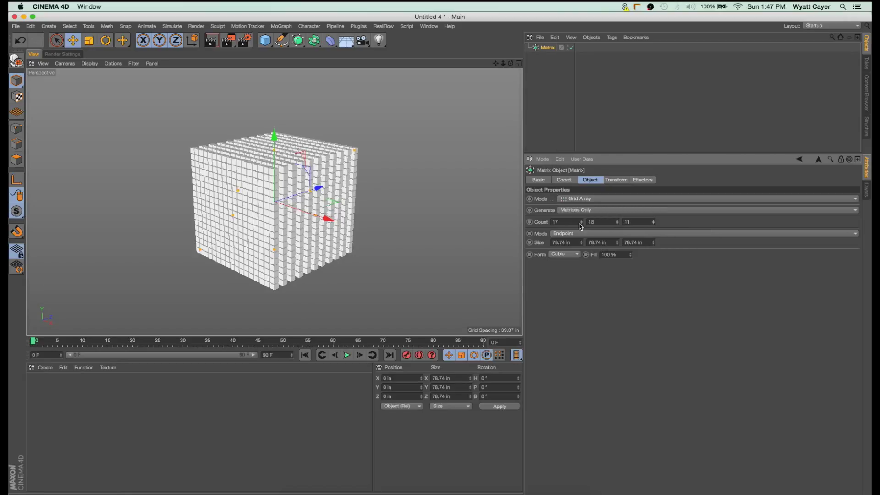
drag(580, 223, 617, 217)
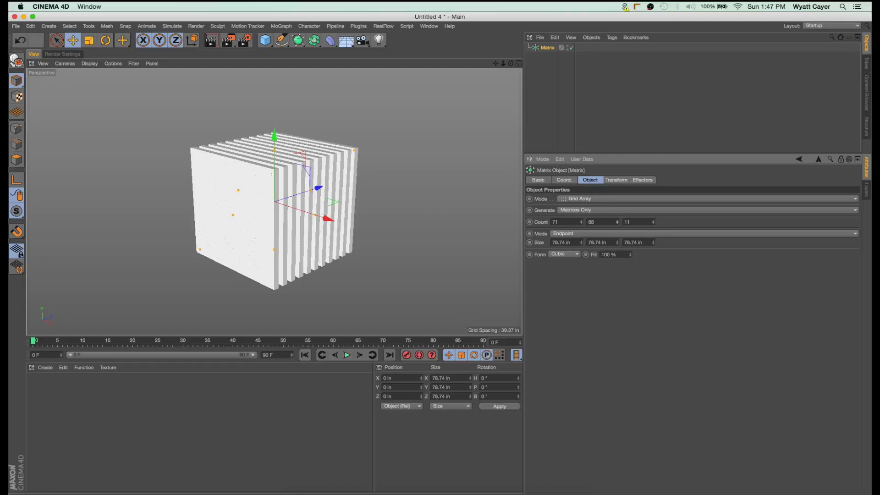
drag(617, 222, 654, 222)
Switch the Matrix spacing mode to Per-Step and set its size to 5.125 in, 5.057 in and 4.812 in.
click(624, 235)
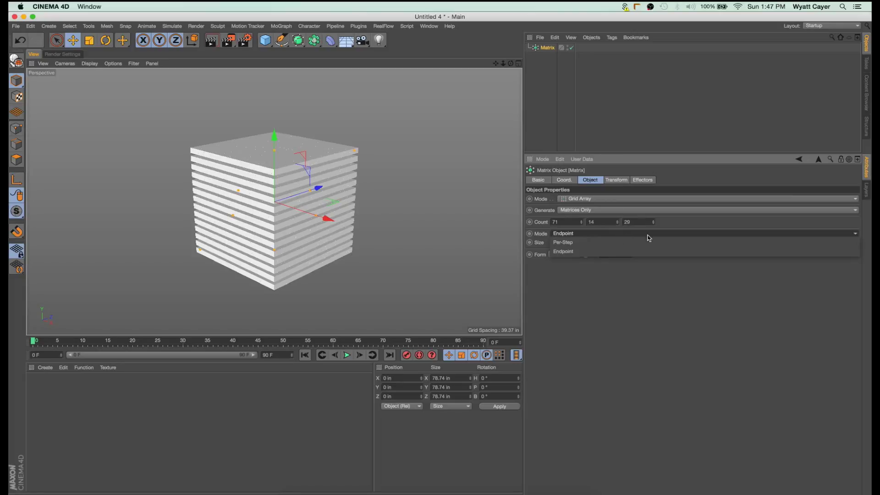
click(585, 242)
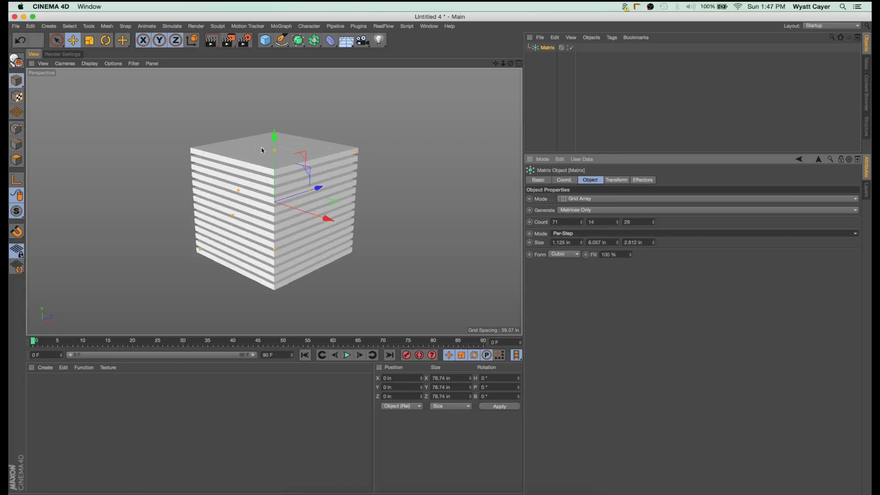
scroll(262, 150, up, 4)
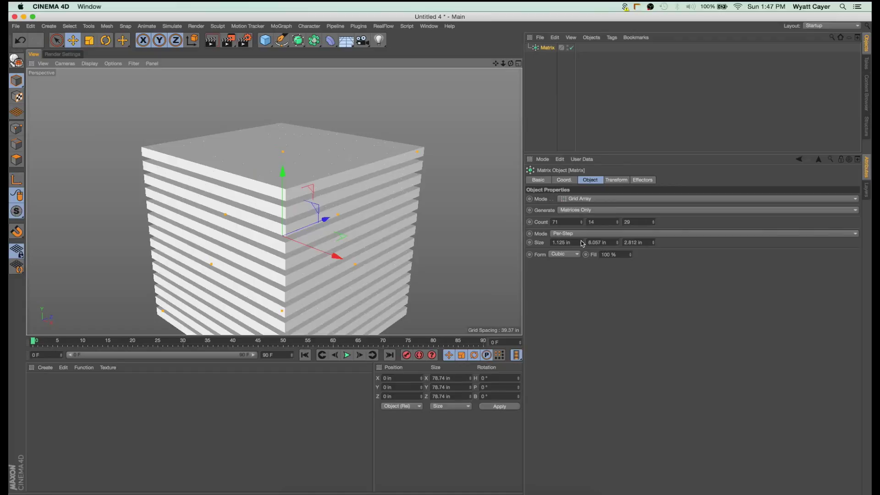
drag(581, 241, 652, 230)
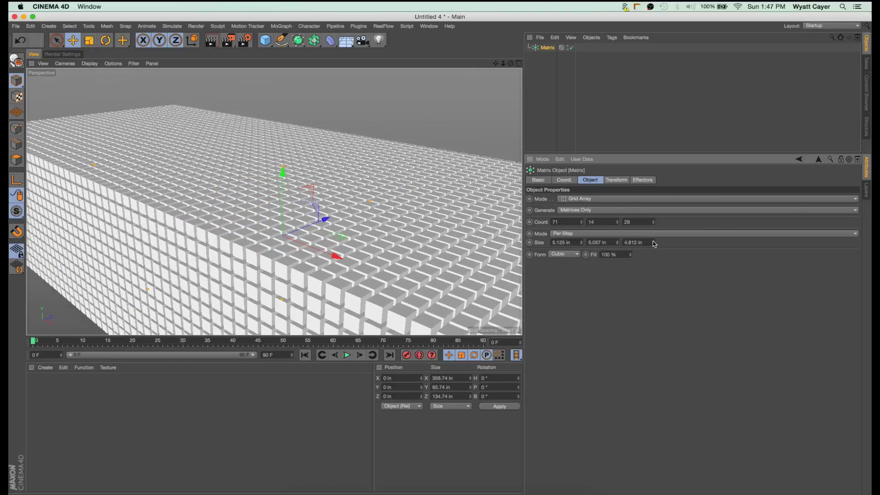
Increase the Matrix count to 22 in Y and 69 in Z to form a broad block.
drag(510, 63, 571, 67)
scroll(229, 211, up, 2)
scroll(232, 208, up, 2)
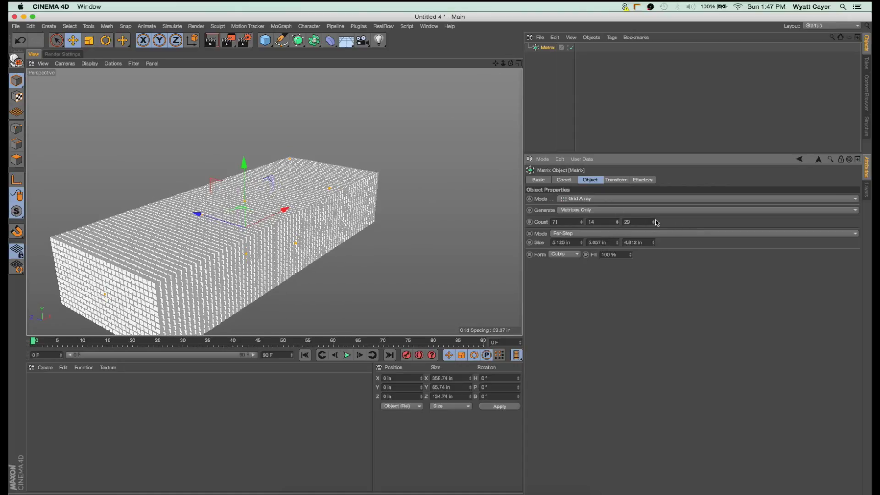
drag(654, 223, 618, 216)
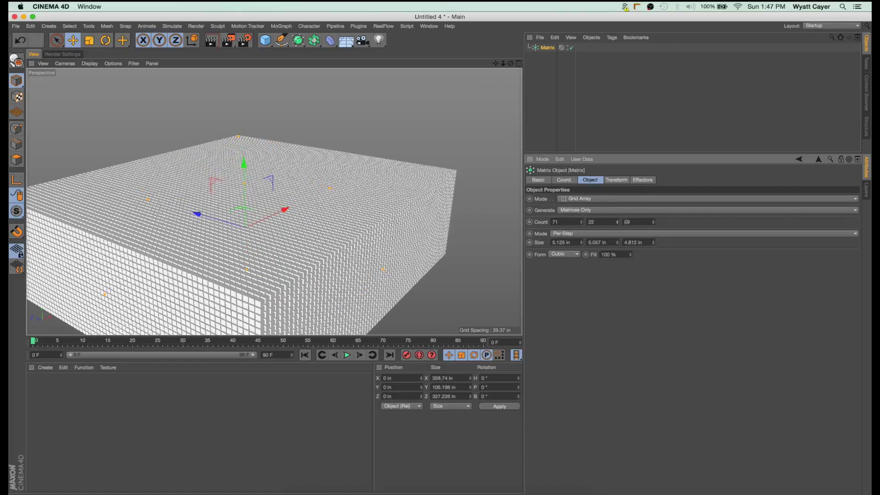
mouse_move(511, 63)
mouse_down()
mouse_move(520, 66)
mouse_move(518, 80)
mouse_move(495, 69)
mouse_move(518, 68)
mouse_up()
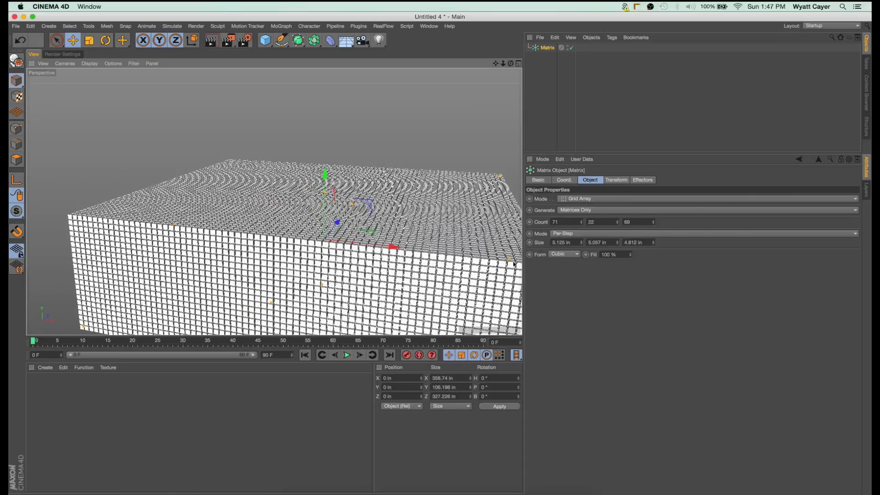
Set the Matrix's per-step size to 4.125 in on all three axes to tighten the block's spacing.
scroll(392, 262, up, 6)
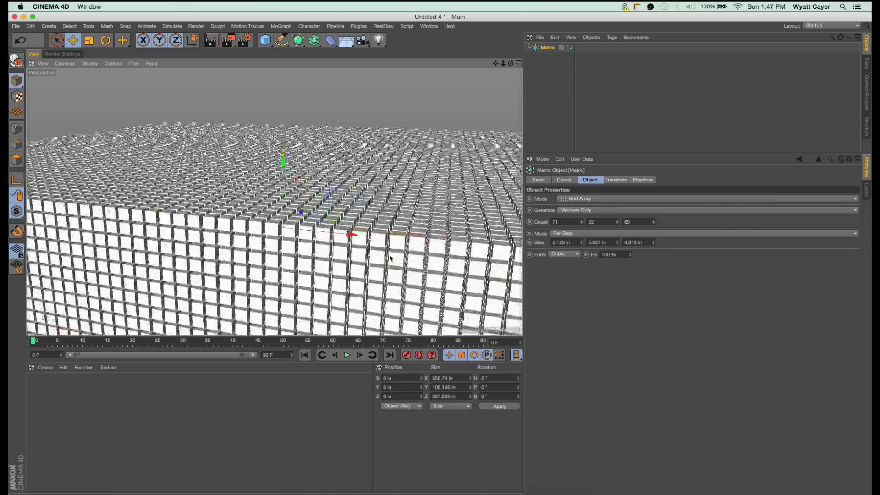
click(581, 244)
click(576, 244)
key(super+c)
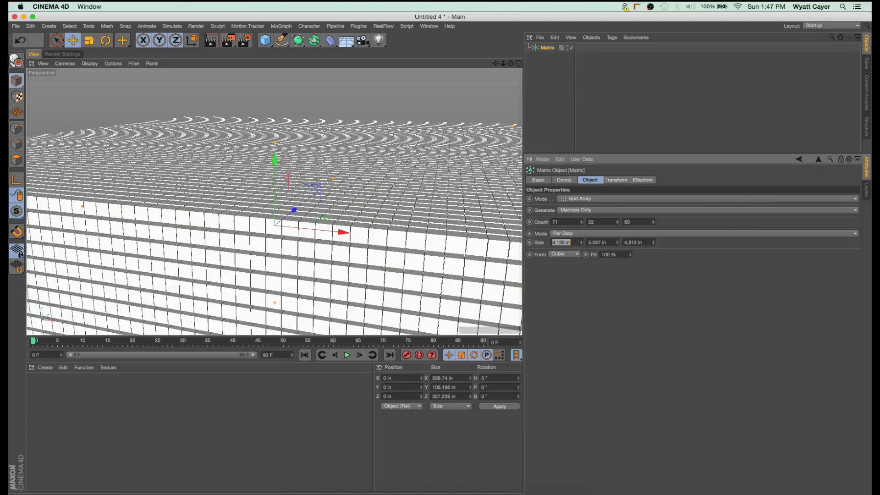
drag(589, 243, 642, 244)
key(super+v)
key(super+v)
click(654, 265)
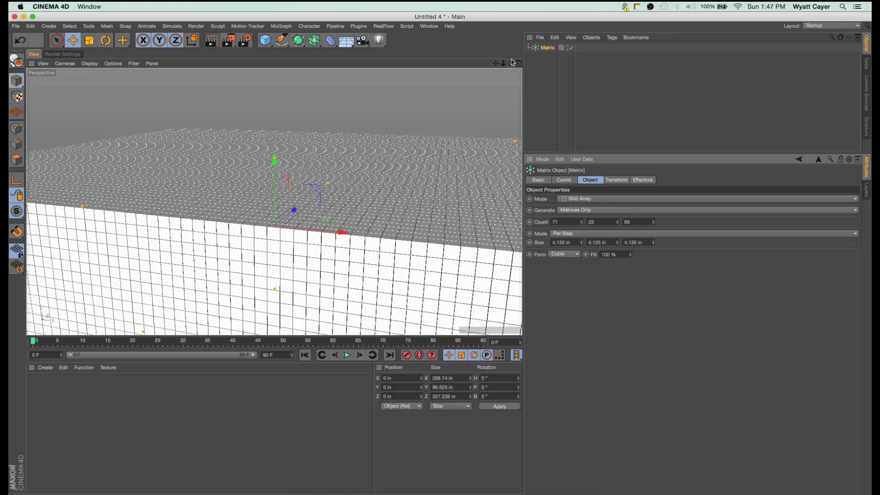
drag(510, 63, 493, 65)
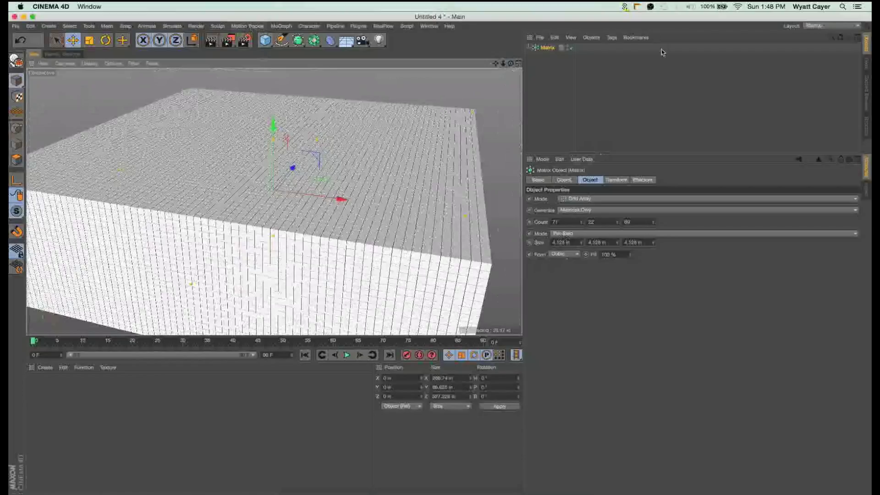
Hide the Matrix object in the viewport.
click(569, 48)
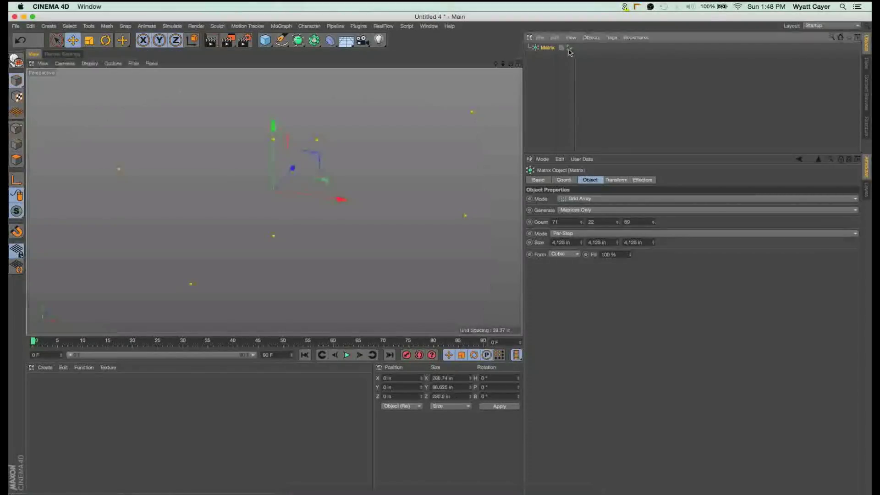
click(569, 49)
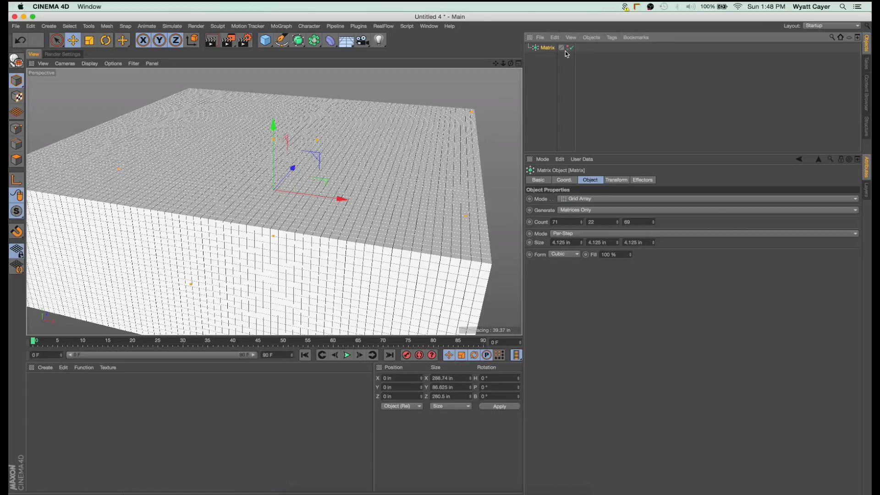
click(569, 48)
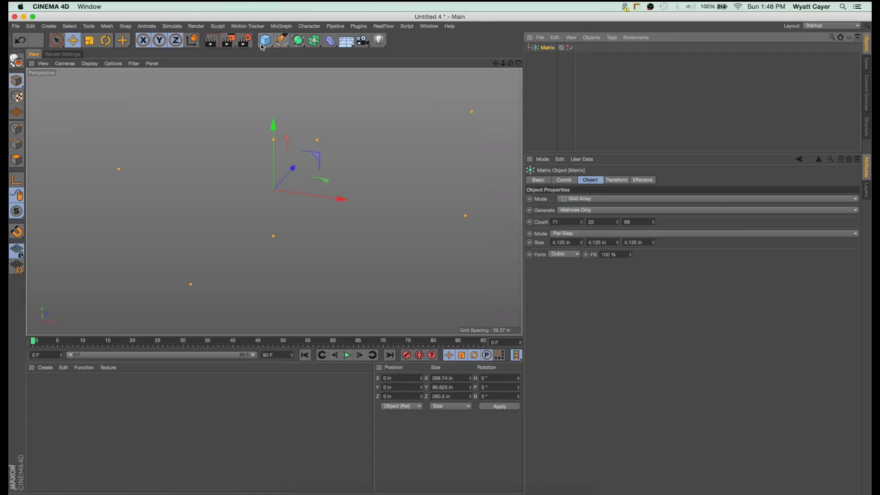
click(568, 48)
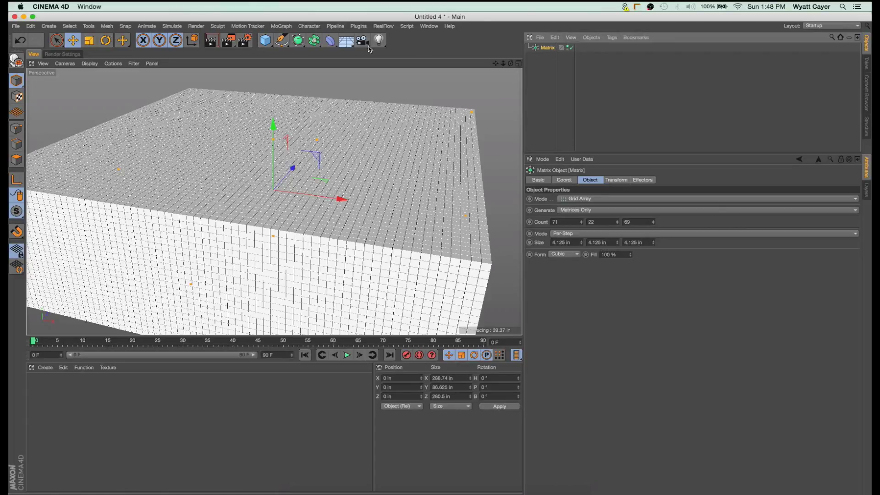
click(569, 48)
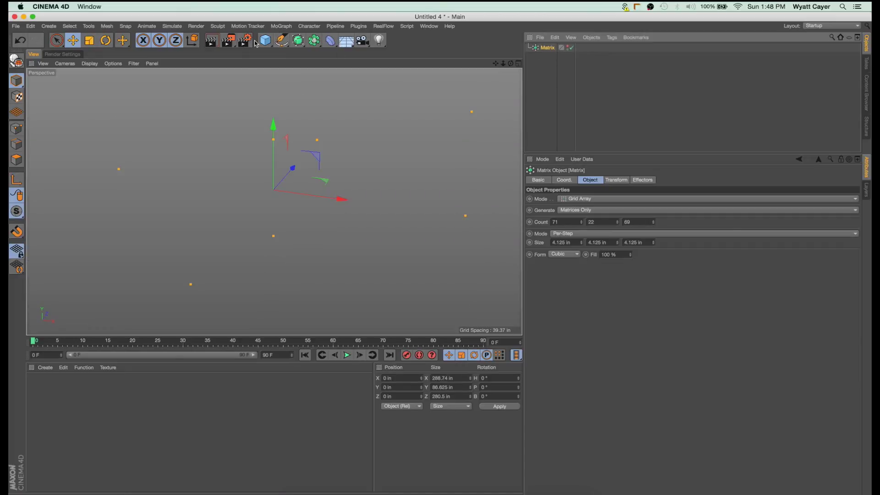
Add a cube and stretch it to about 145.7 in in X and 270.3 in in Z, comparing it with the Matrix block.
drag(262, 41, 351, 51)
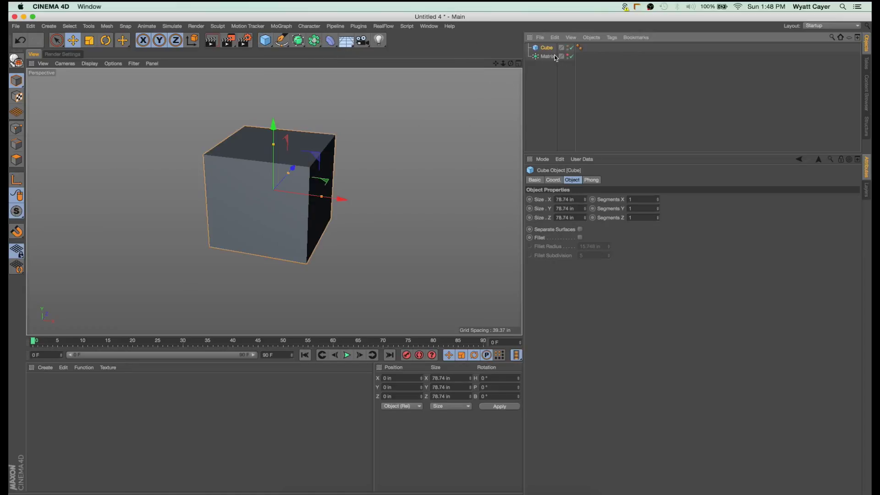
drag(337, 196, 363, 200)
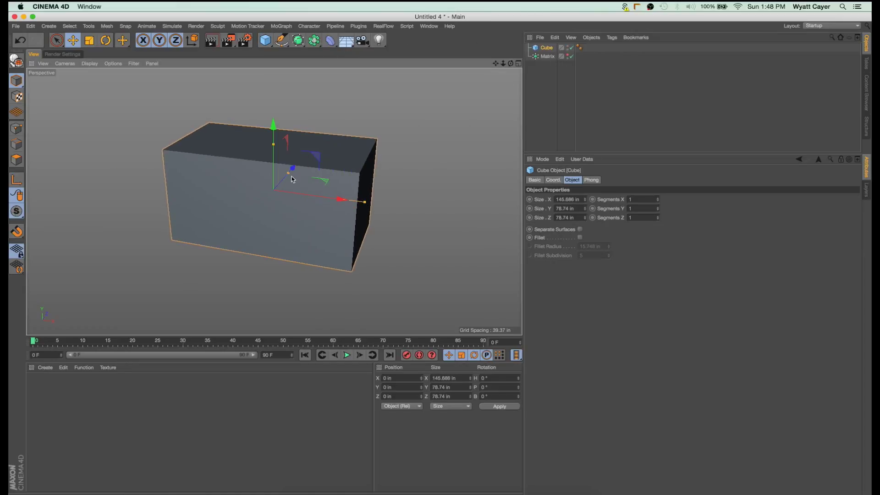
drag(295, 176, 324, 151)
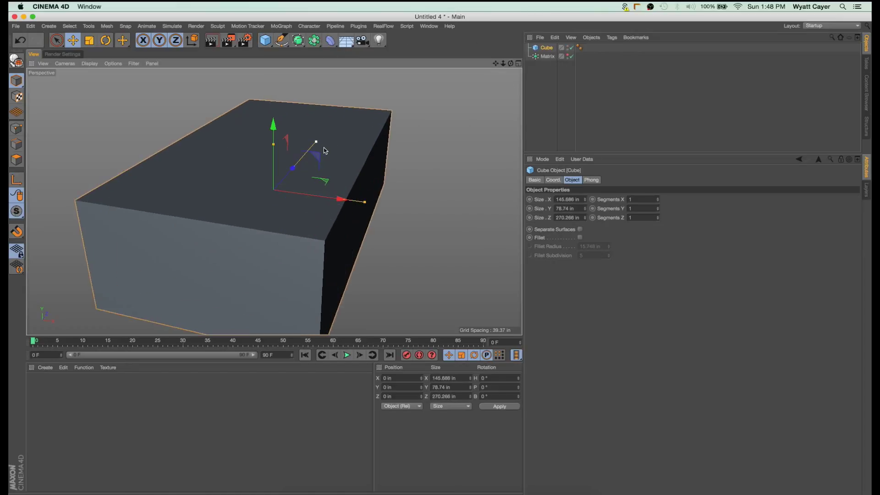
click(570, 56)
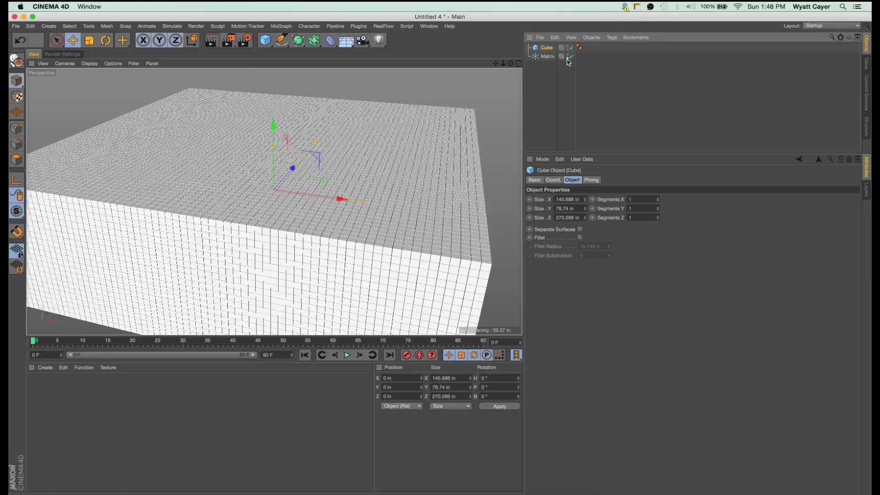
click(570, 56)
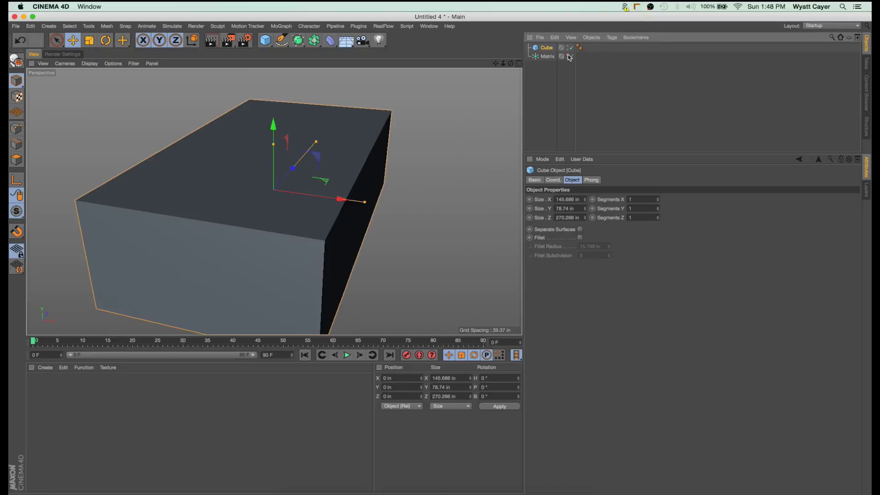
click(570, 56)
click(570, 56)
Set the cube's segments to 33 in X and 48 in Z, with the viewport shading showing polygon lines.
drag(658, 199, 658, 176)
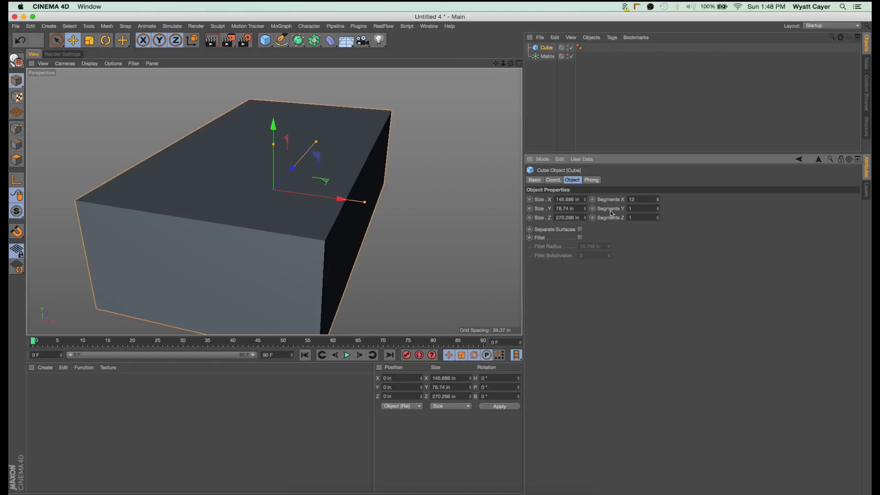
click(94, 65)
click(107, 132)
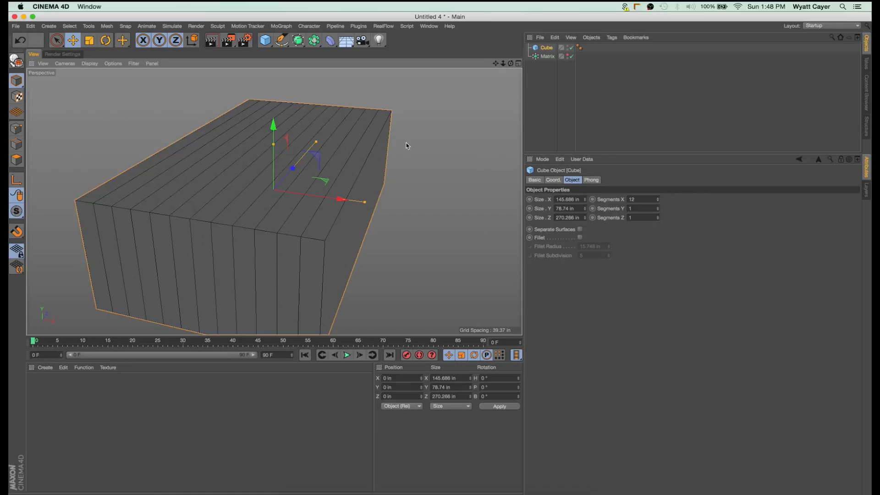
drag(659, 199, 661, 239)
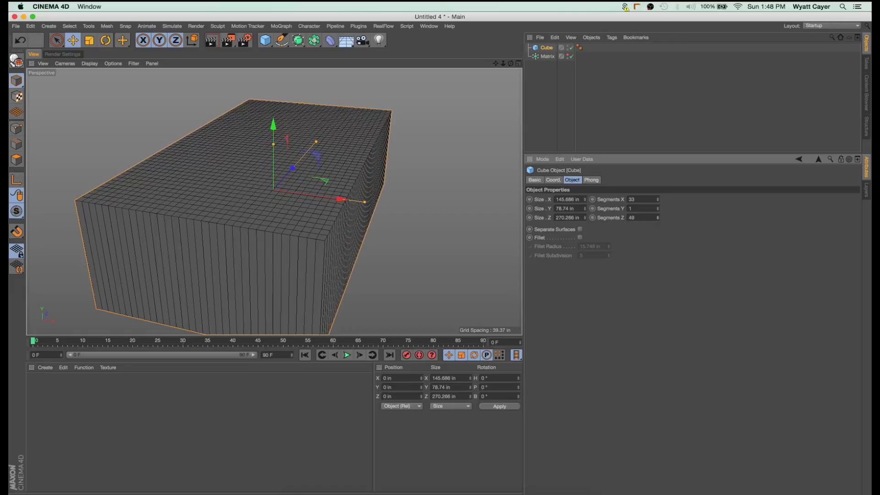
click(658, 219)
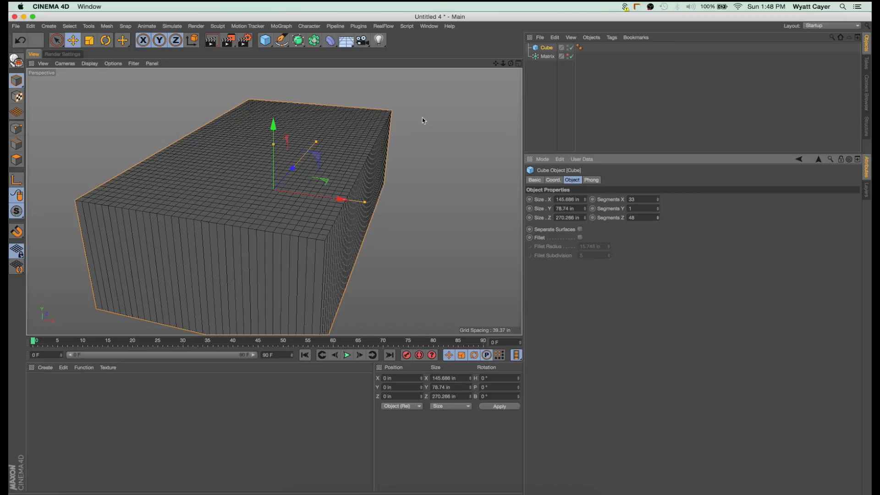
Hide the cube in the viewport and make the Matrix visible and selected again.
click(553, 56)
click(546, 49)
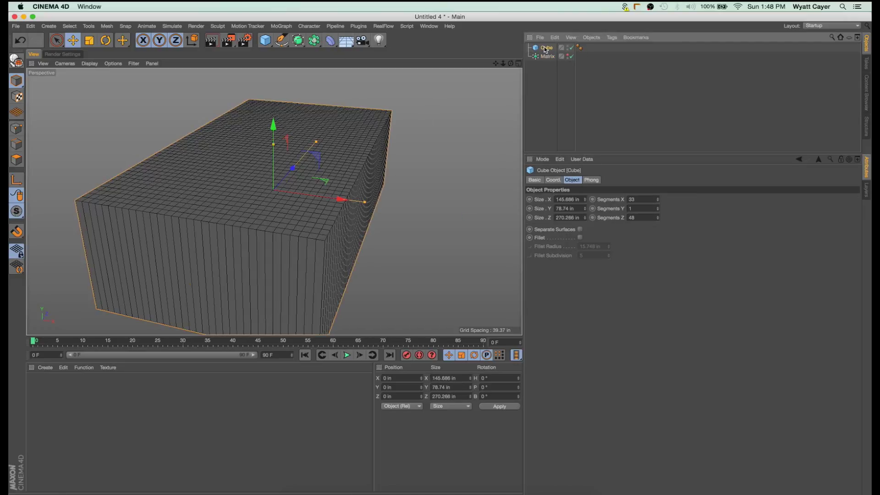
click(569, 47)
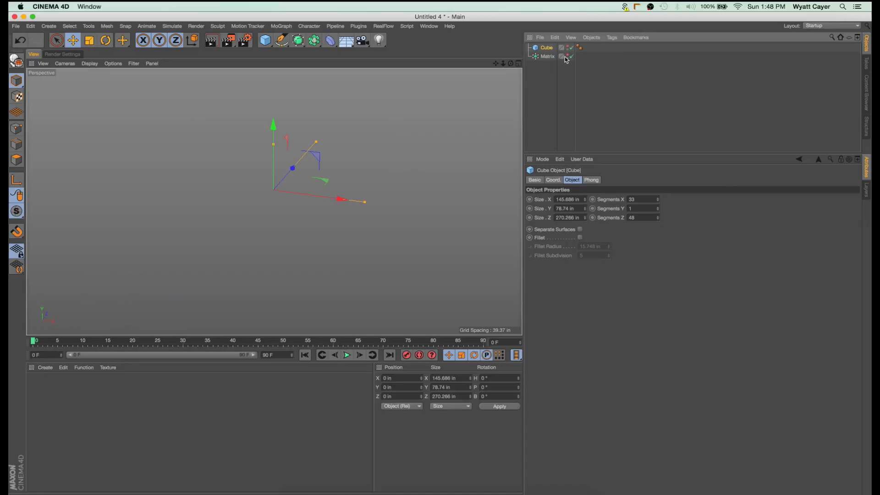
click(561, 58)
click(543, 57)
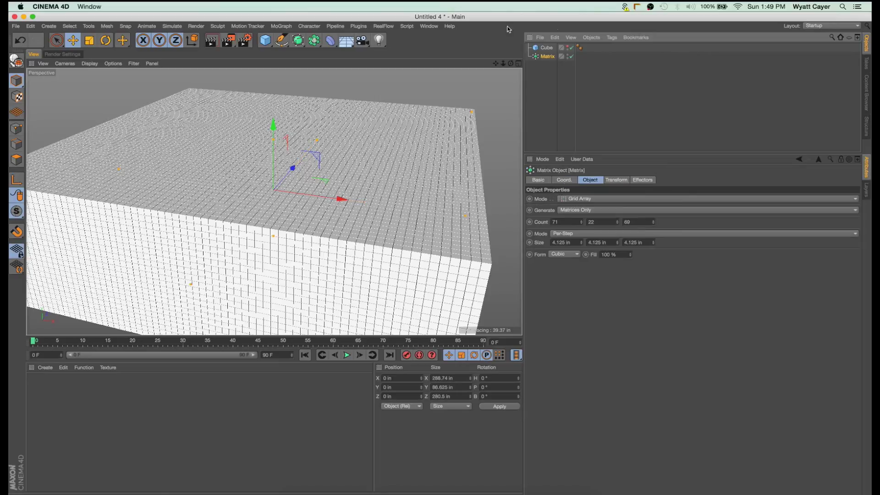
Set the Matrix's form to Object and assign the cube as its shaping object.
click(563, 254)
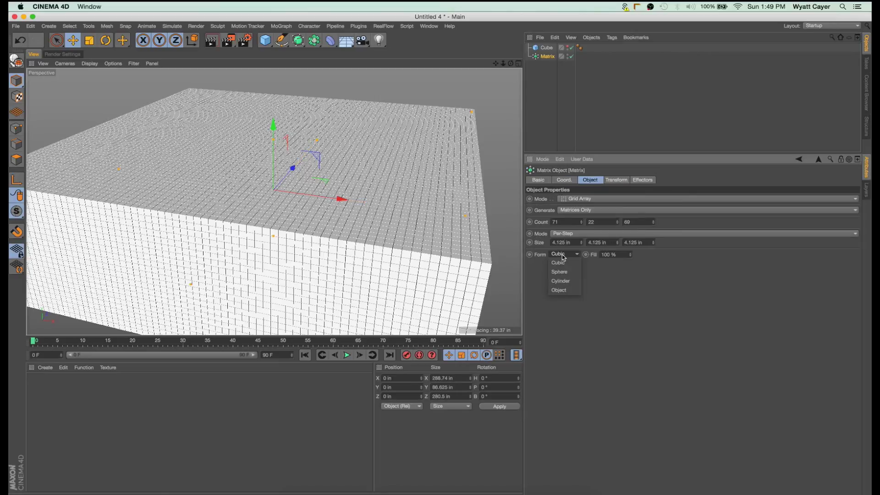
click(569, 290)
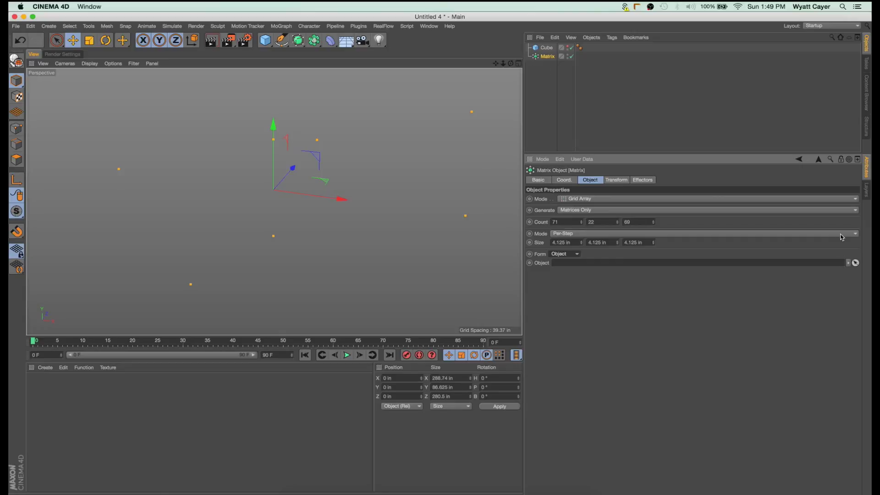
drag(546, 48, 612, 264)
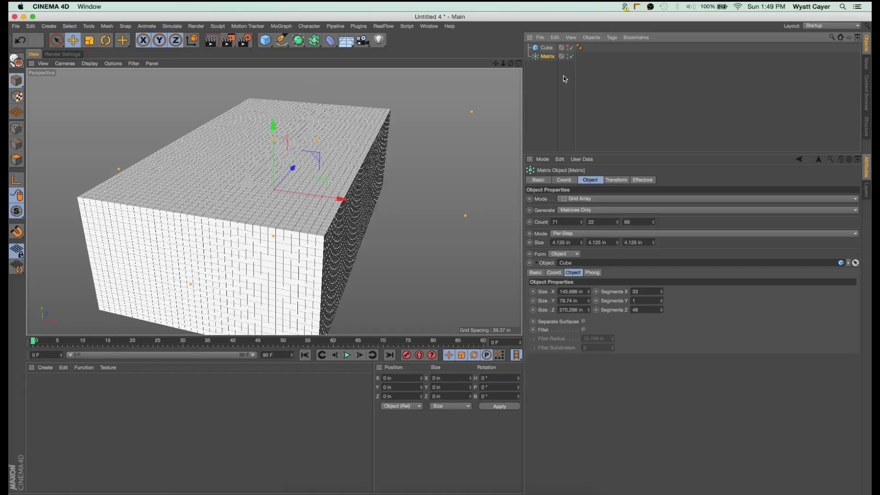
Move the cube within the Matrix volume to about 14.8 in in X and -10.5 in in Y.
click(536, 49)
drag(332, 202, 349, 203)
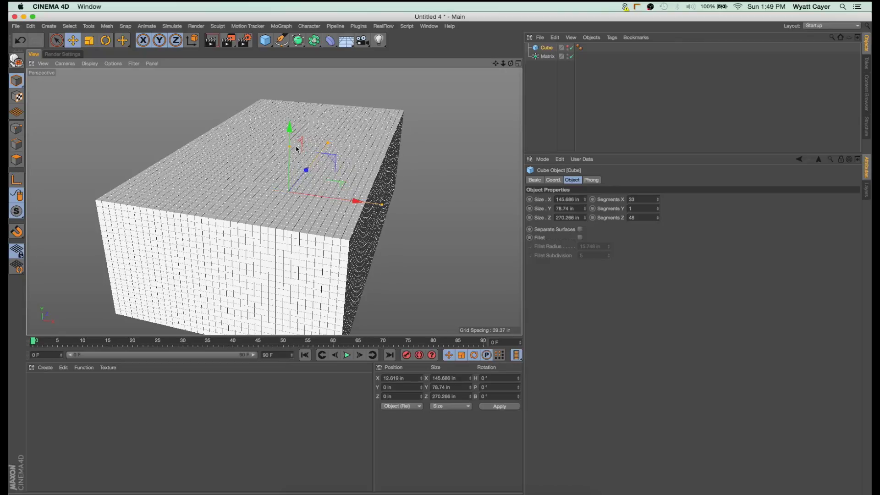
mouse_move(289, 135)
mouse_down()
mouse_move(289, 232)
mouse_move(293, 105)
mouse_move(292, 124)
mouse_move(307, 97)
mouse_move(310, 153)
mouse_move(295, 142)
mouse_up()
mouse_move(354, 214)
mouse_down()
mouse_move(389, 214)
mouse_move(359, 214)
mouse_up()
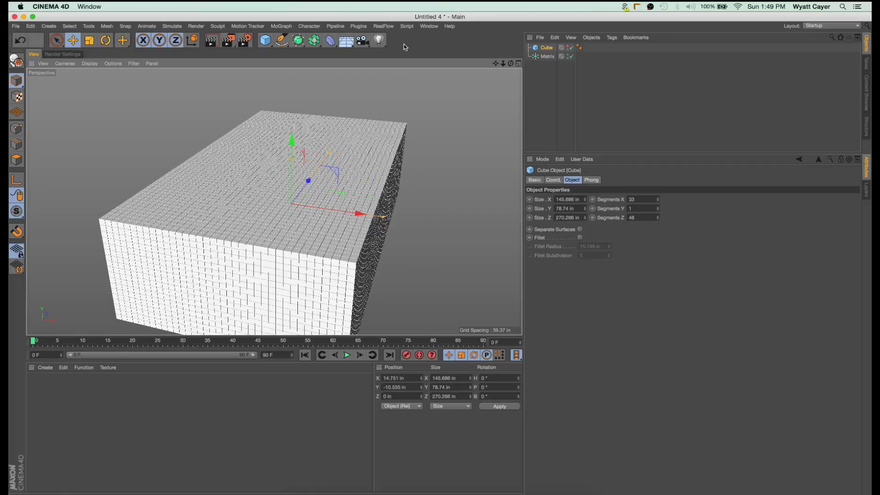
Add a Displacer deformer and make it a child of the cube.
click(301, 44)
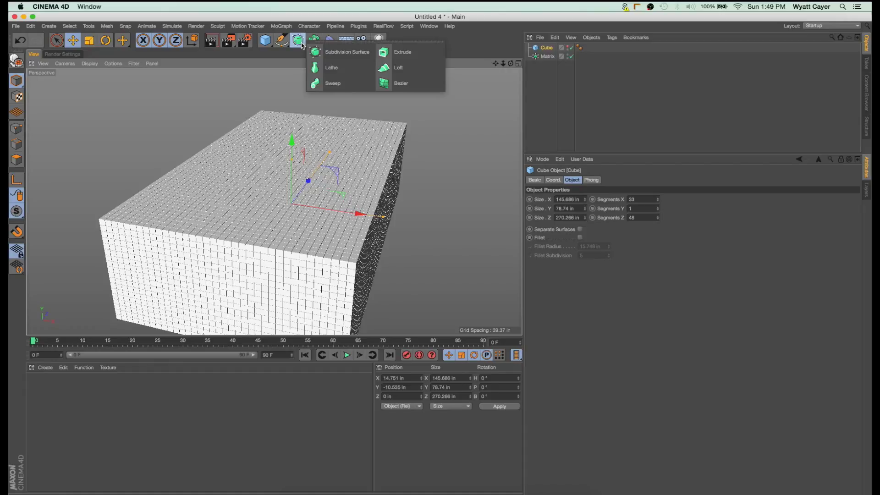
click(330, 40)
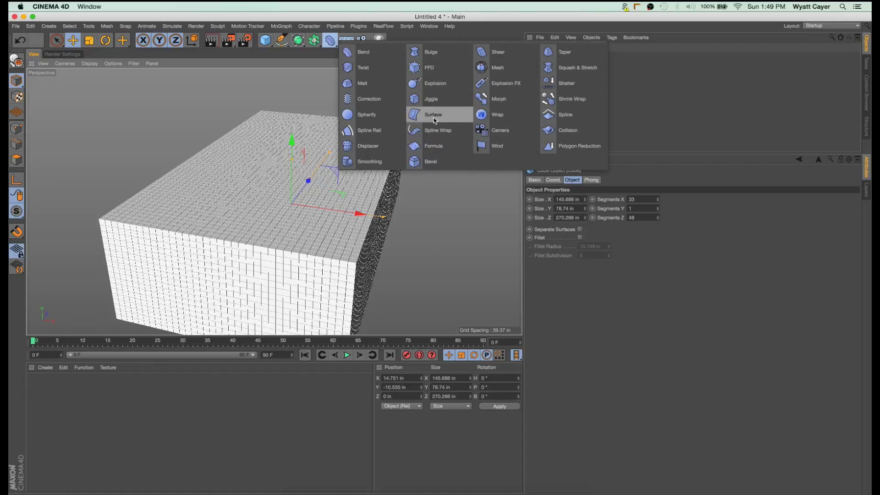
click(552, 56)
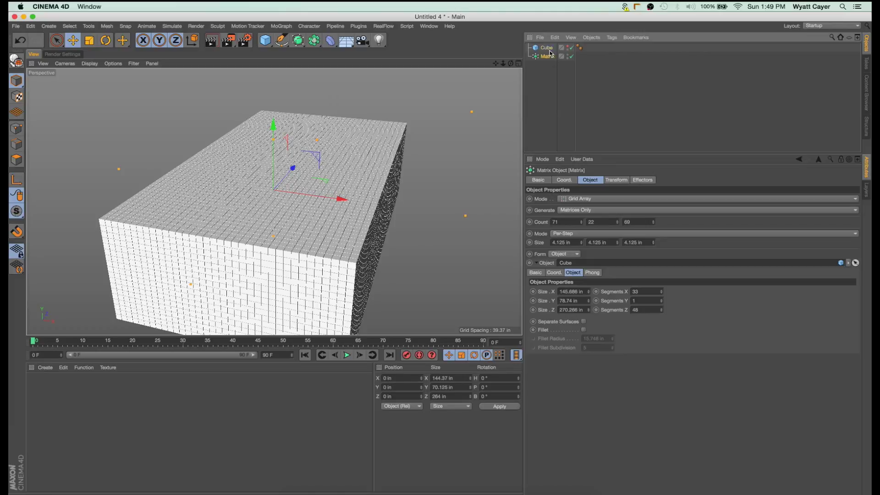
click(546, 48)
click(547, 56)
click(546, 48)
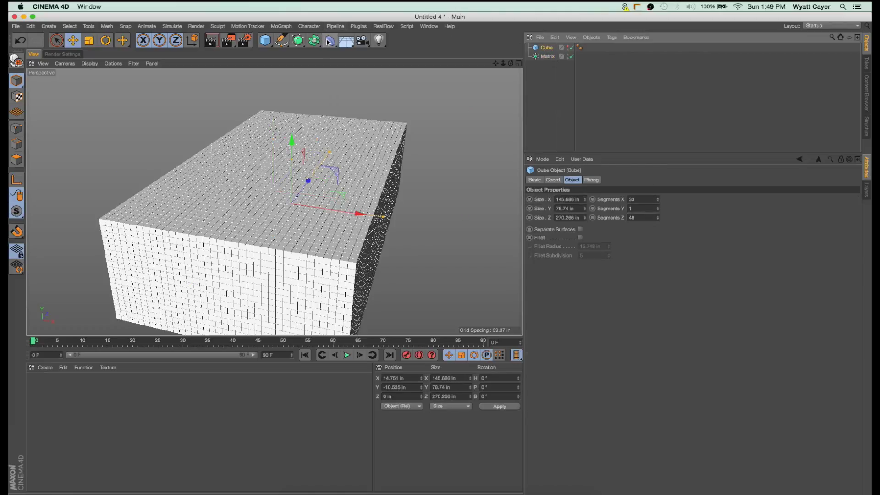
click(329, 41)
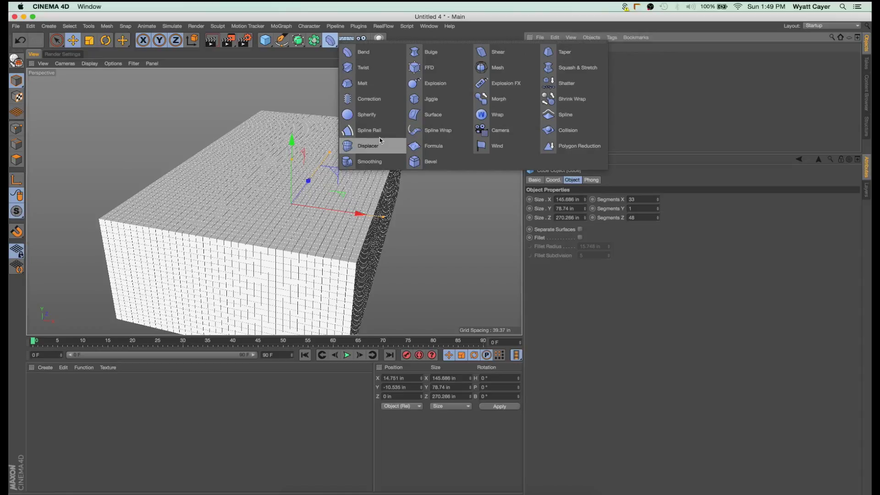
click(362, 146)
drag(544, 51, 546, 57)
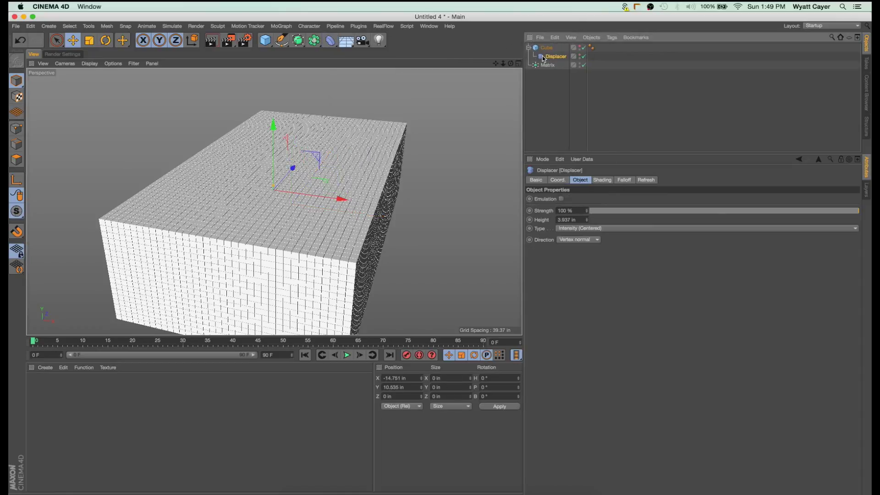
Assign a Noise shader to the Displacer's shading and open the noise settings.
click(609, 181)
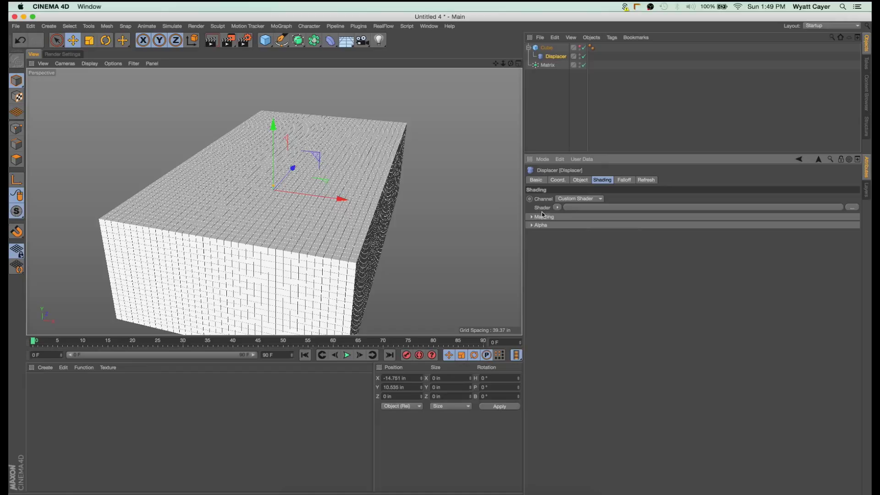
click(558, 207)
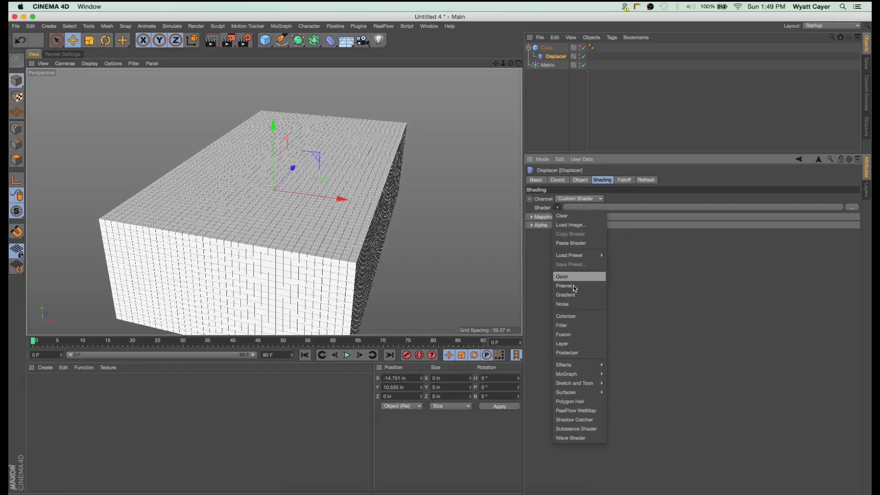
click(575, 306)
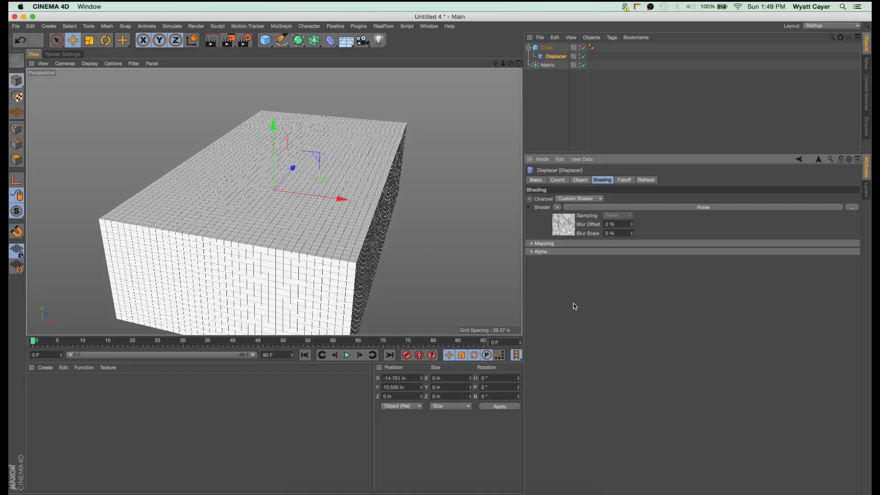
click(566, 232)
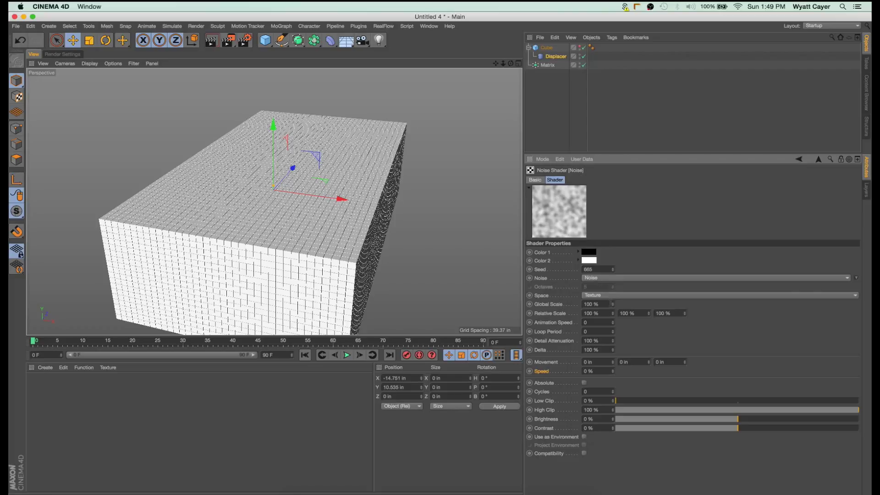
Raise the noise's global scale to about 462% and the Displacer's height to about 49.9 in.
drag(613, 304, 614, 306)
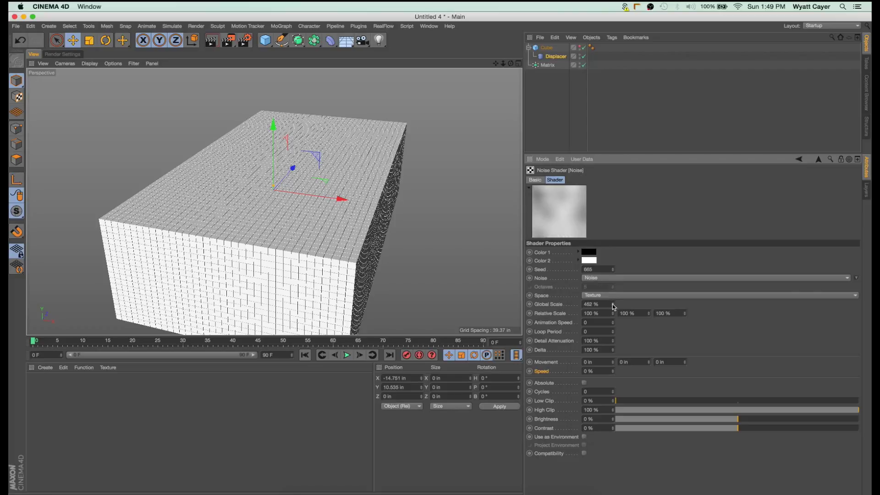
click(551, 56)
click(586, 182)
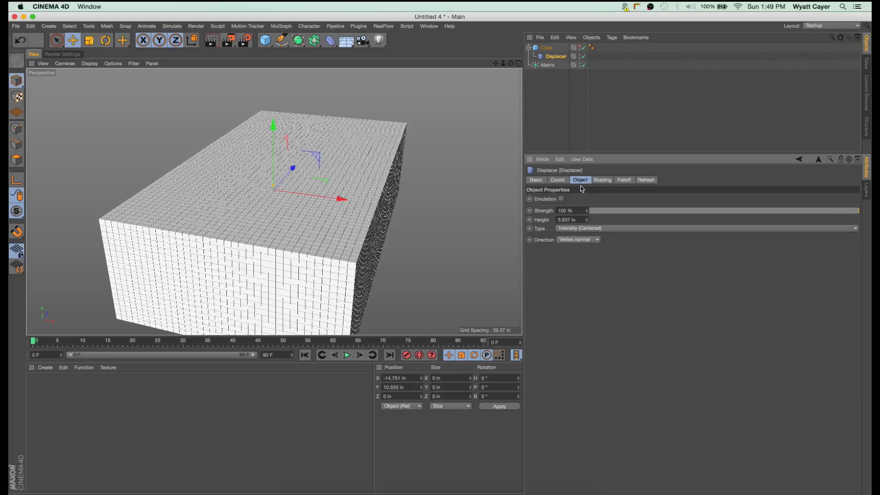
drag(589, 222, 590, 206)
Lower the displaced cube to about -16.8 in in Y.
click(548, 47)
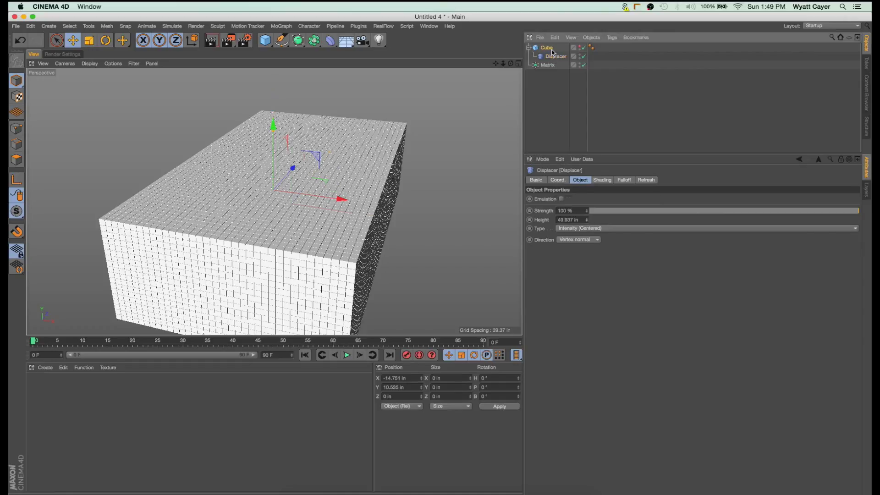
drag(296, 148, 302, 149)
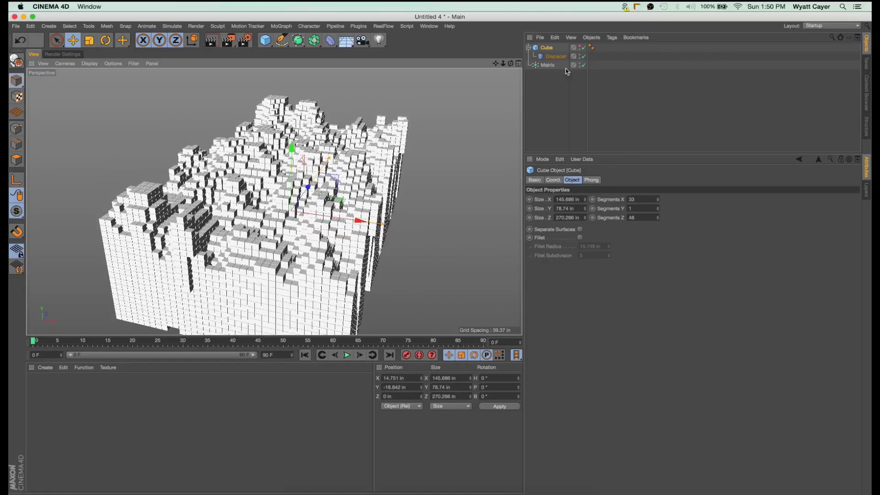
Reopen the Displacer's noise settings, raise the global scale to about 694% and step one frame forward and back to refresh the Matrix.
click(555, 56)
click(601, 180)
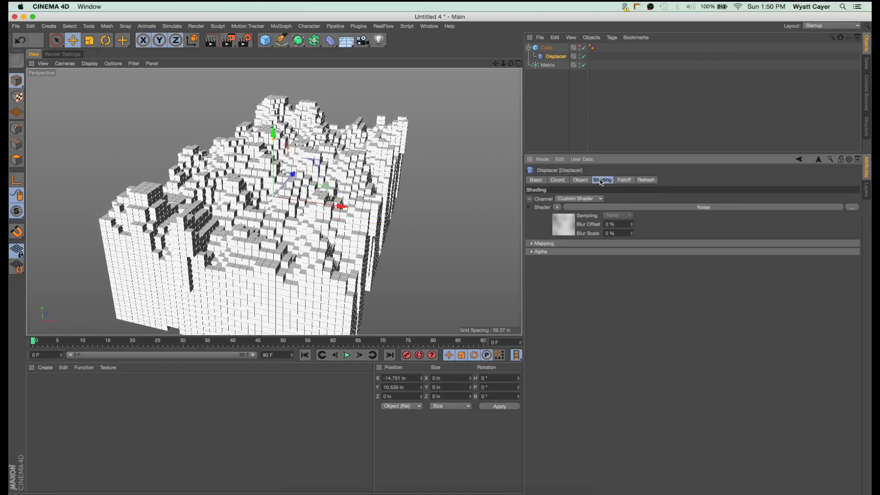
click(573, 221)
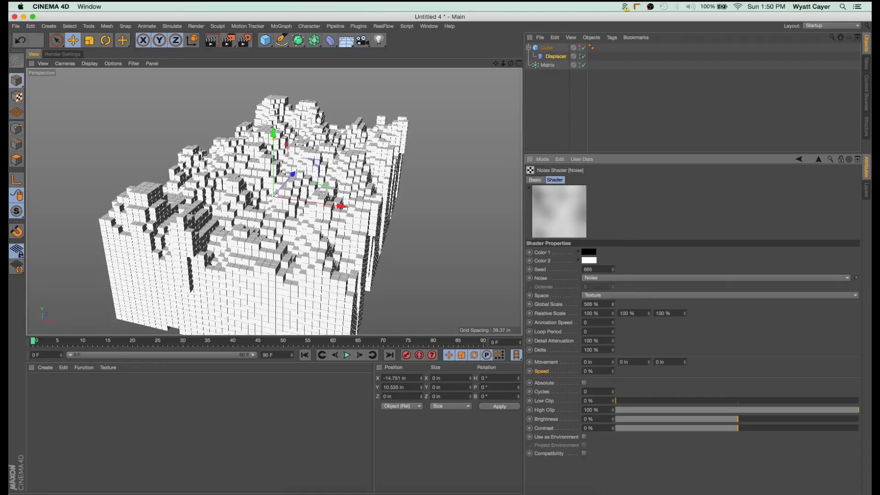
drag(612, 304, 613, 276)
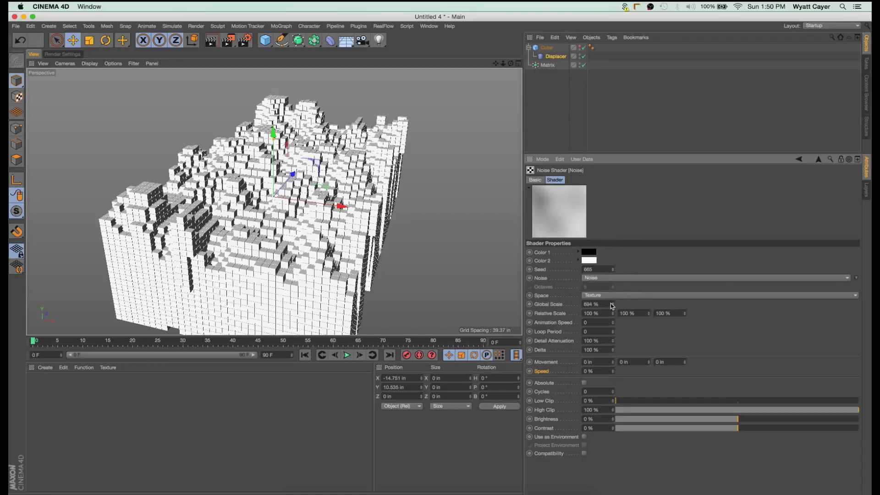
click(358, 356)
click(335, 355)
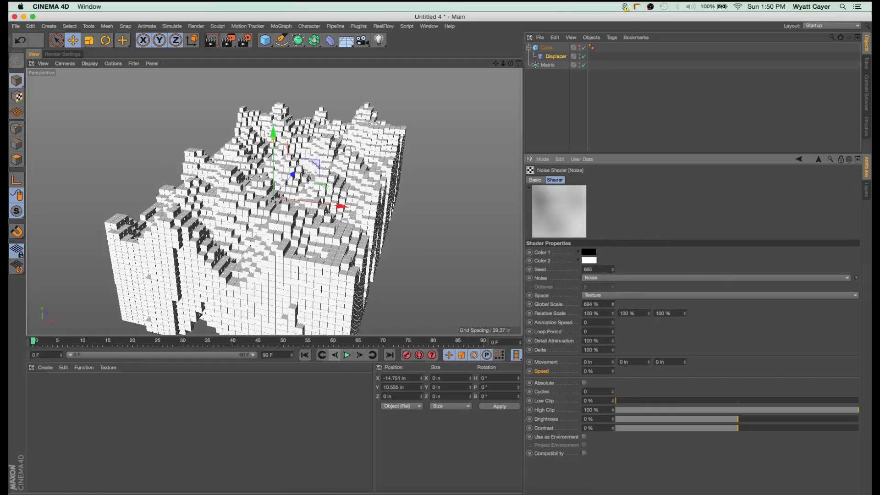
Enlarge the noise's global scale to about 2504%, stepping one frame forward and back to check the smoother waves.
click(613, 302)
drag(612, 304, 612, 282)
click(359, 356)
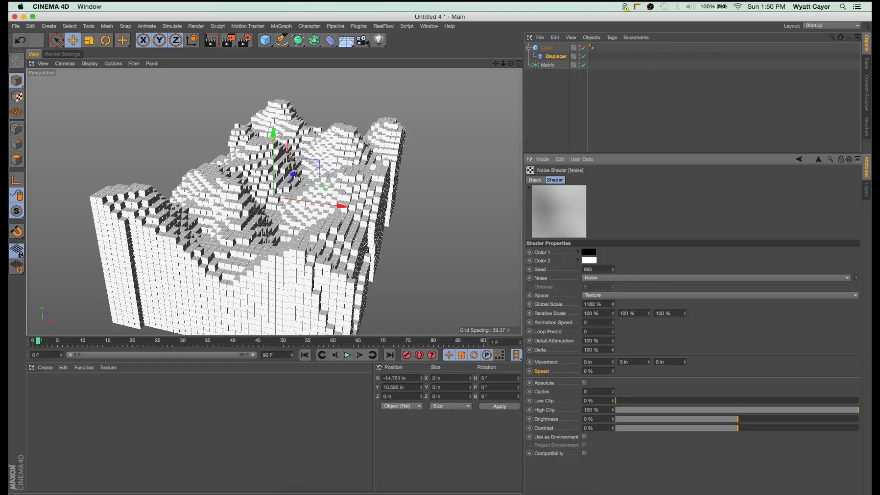
drag(613, 304, 590, 321)
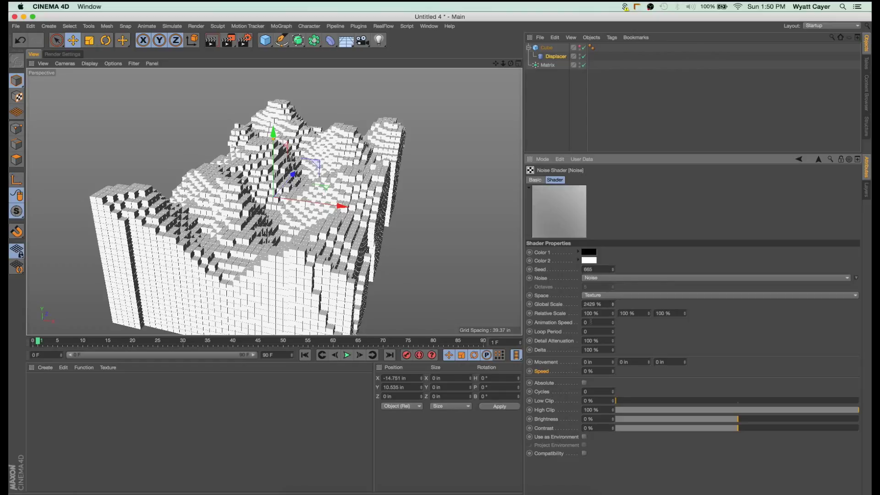
click(334, 356)
drag(613, 304, 614, 301)
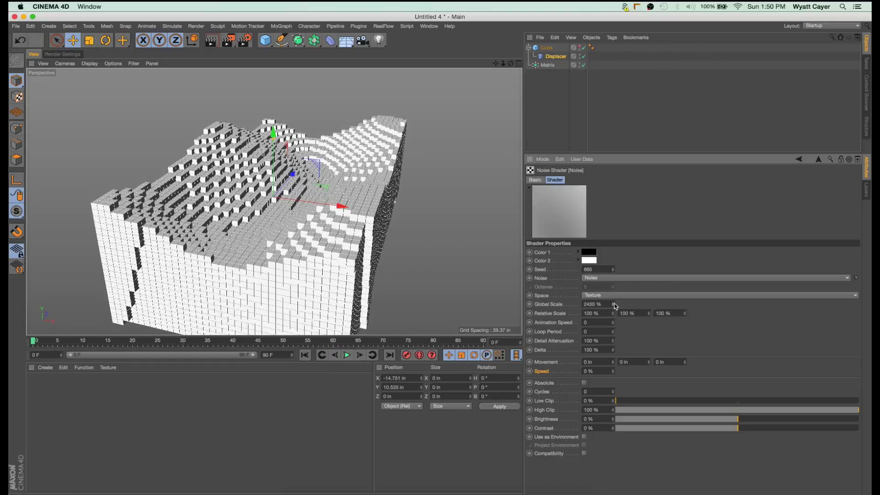
click(359, 356)
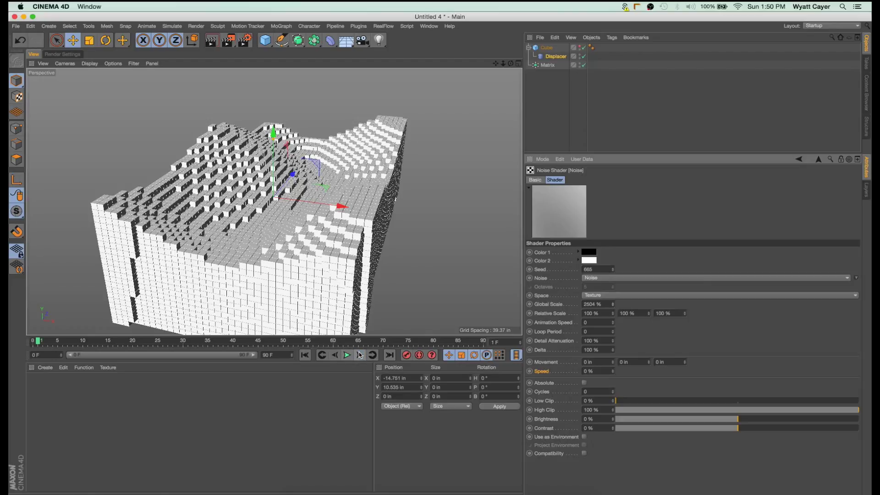
click(334, 356)
Set the noise's animation speed to 2 and play the animation up to about frame 70.
click(347, 356)
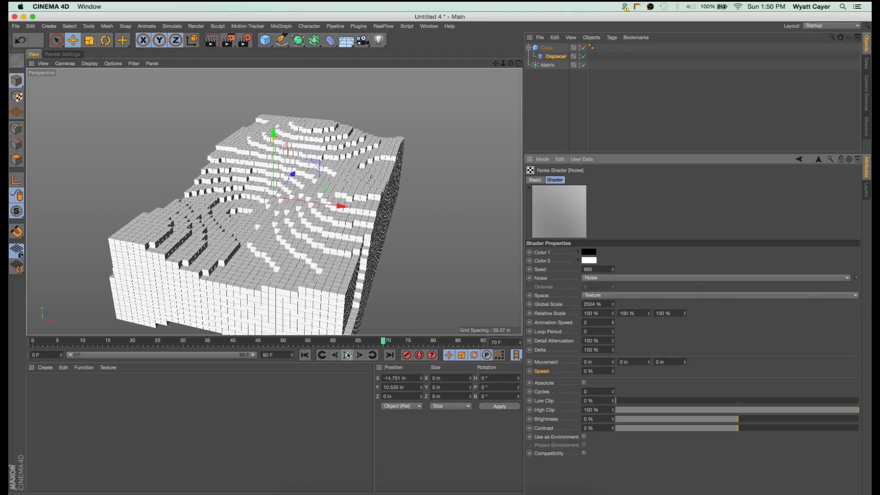
click(347, 355)
Hide the displaced cube from rendering and check the result with test renders of the perspective view.
click(211, 41)
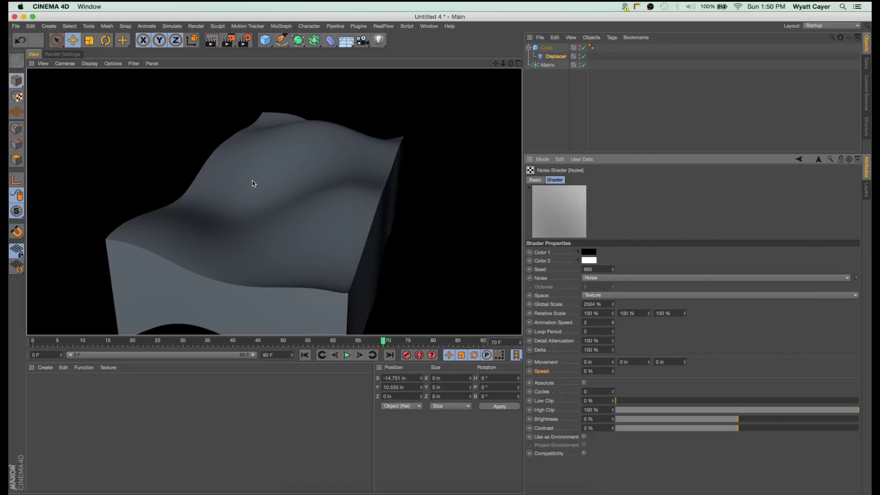
click(578, 51)
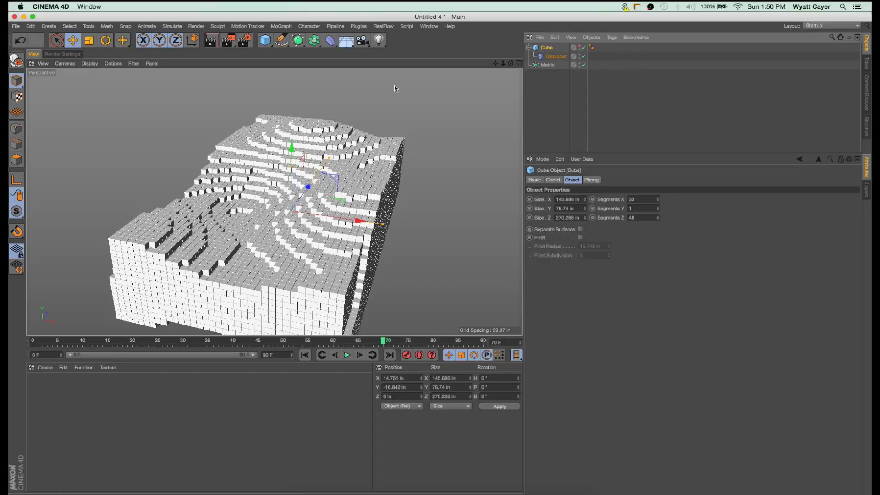
click(210, 41)
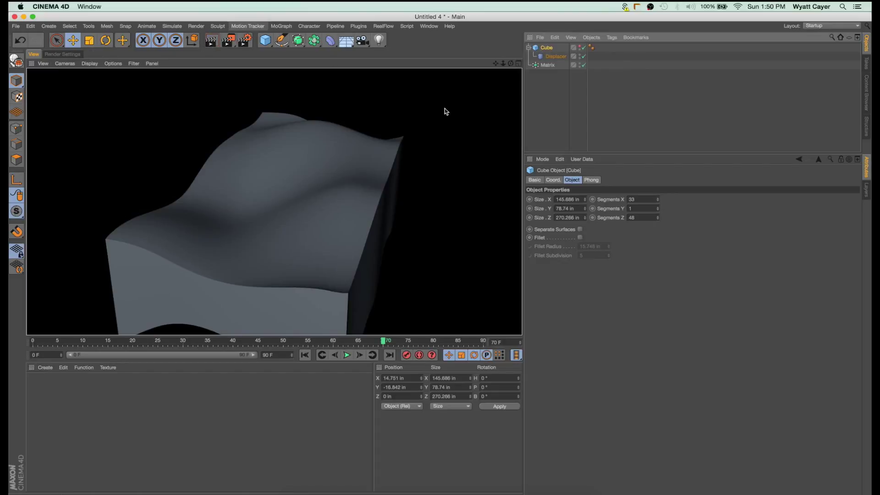
click(544, 51)
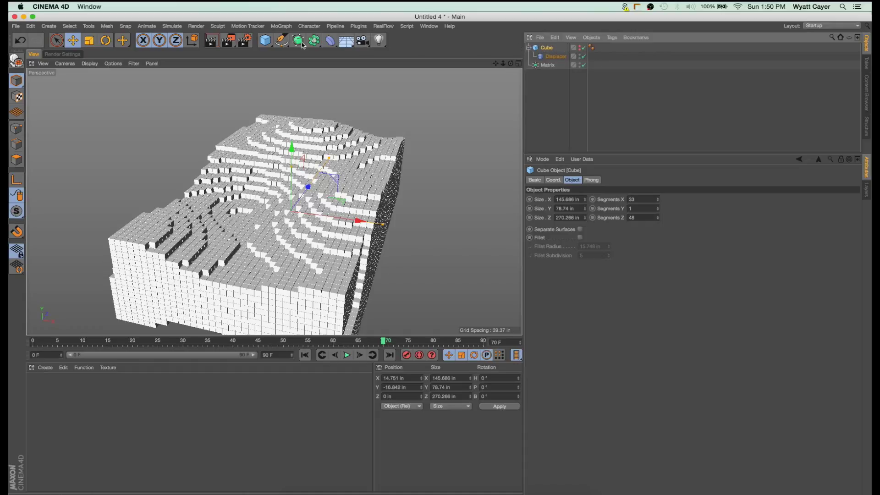
click(209, 41)
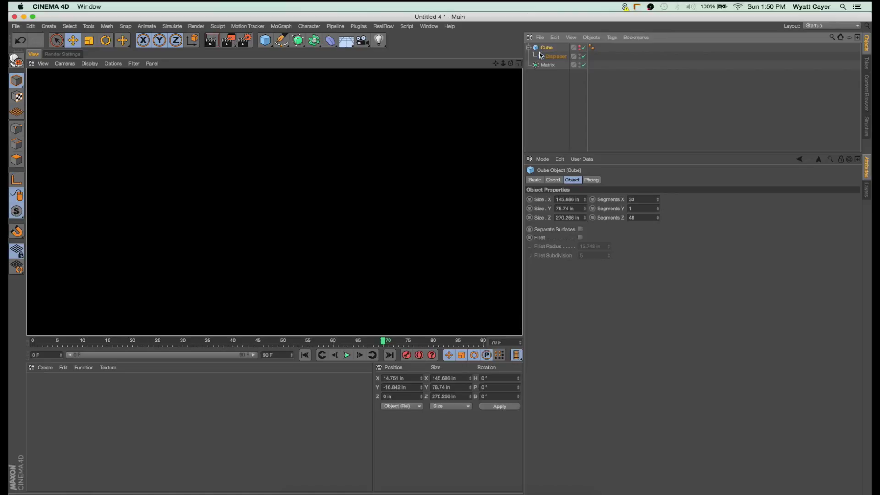
Switch the Matrix off and on again and test-render the view to check whether it renders on its own.
click(546, 65)
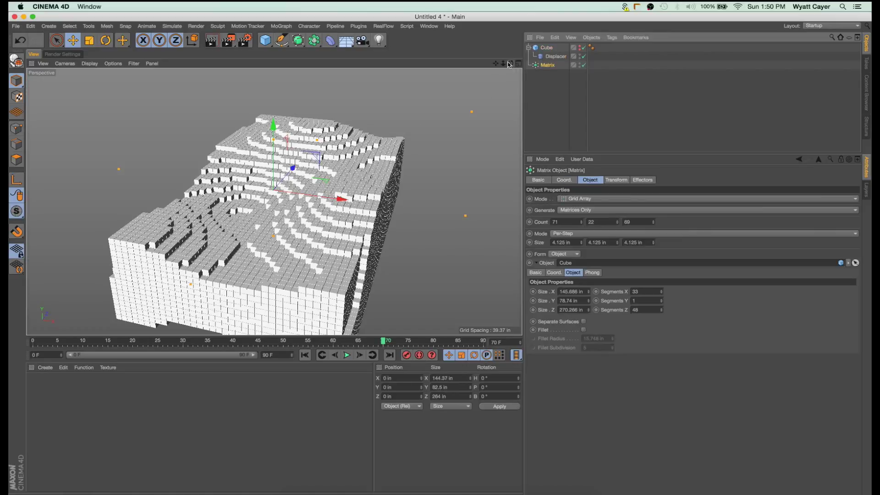
click(582, 65)
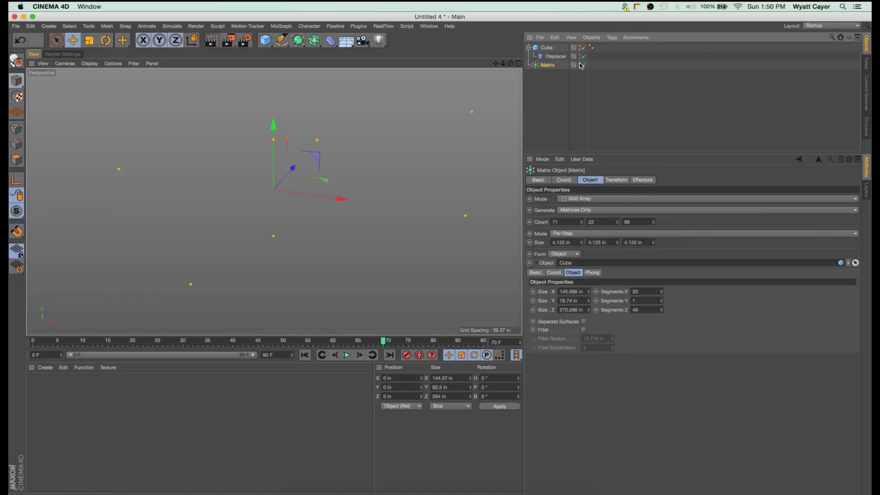
click(582, 65)
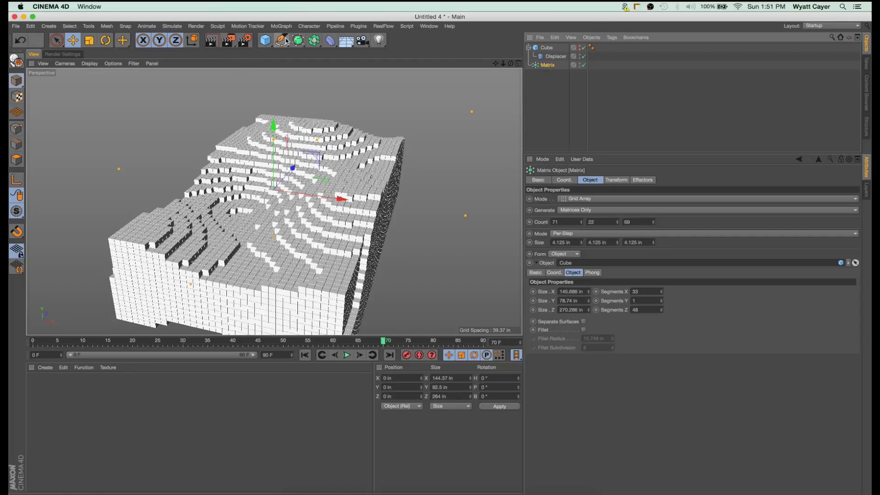
click(216, 42)
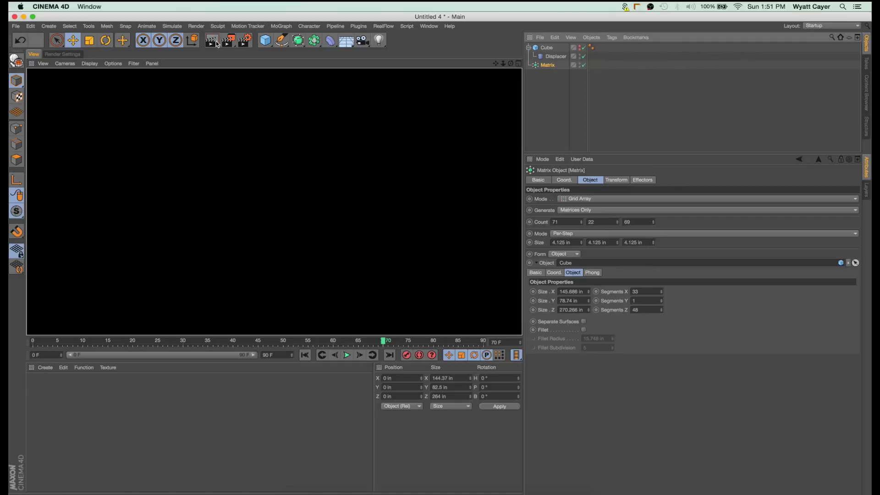
click(546, 94)
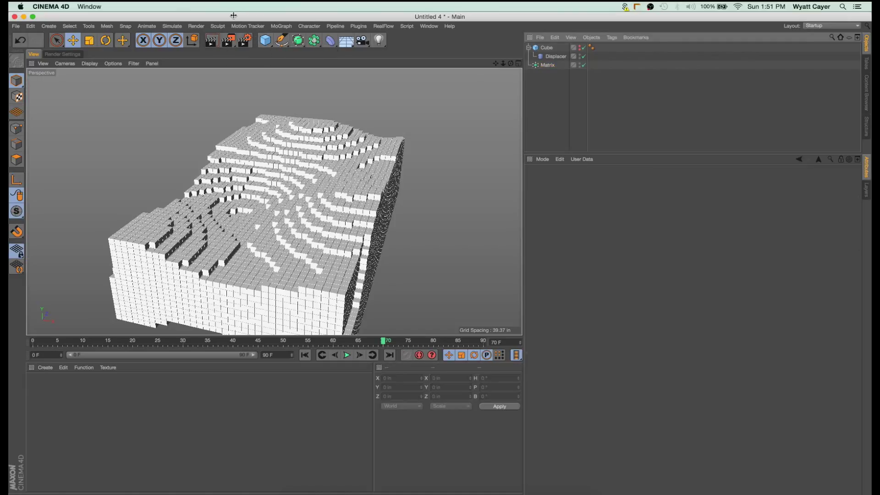
Add a MoGraph Cloner and a second cube primitive as the base of the brick.
click(335, 26)
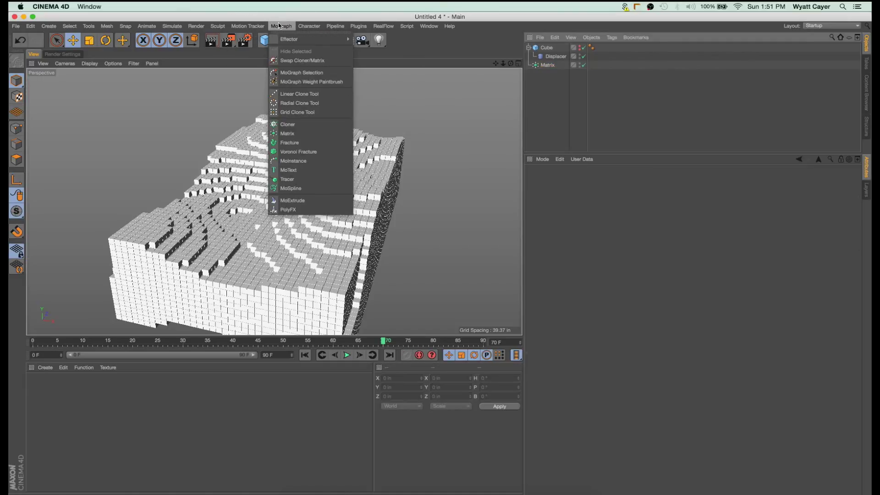
click(282, 125)
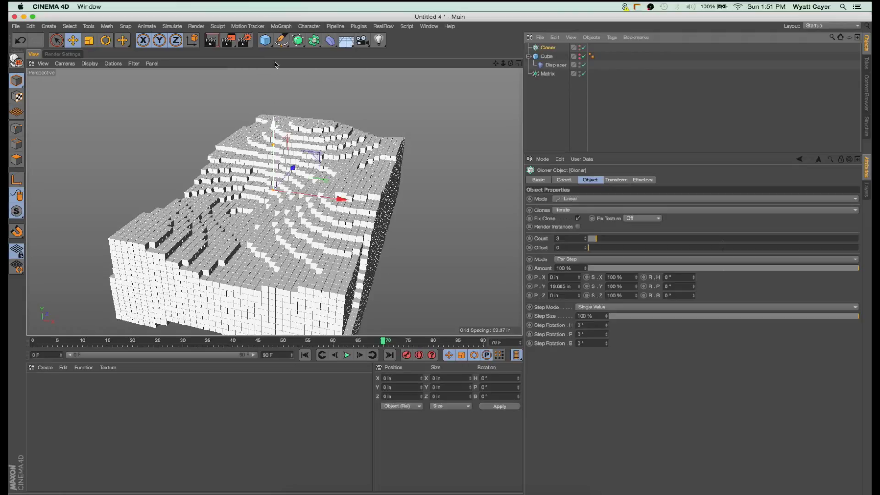
click(266, 40)
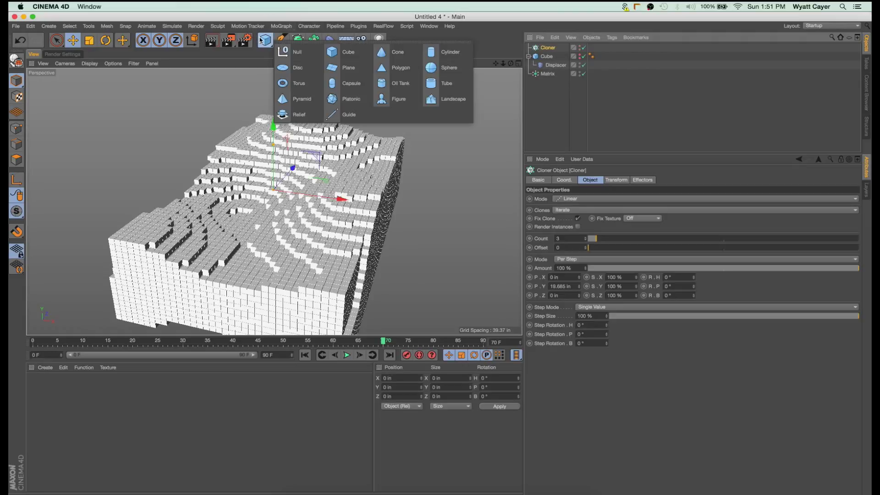
click(345, 58)
Shrink the new cube's Z size to about 17.3 in and move it to about 33.1 in in X.
scroll(270, 190, up, 6)
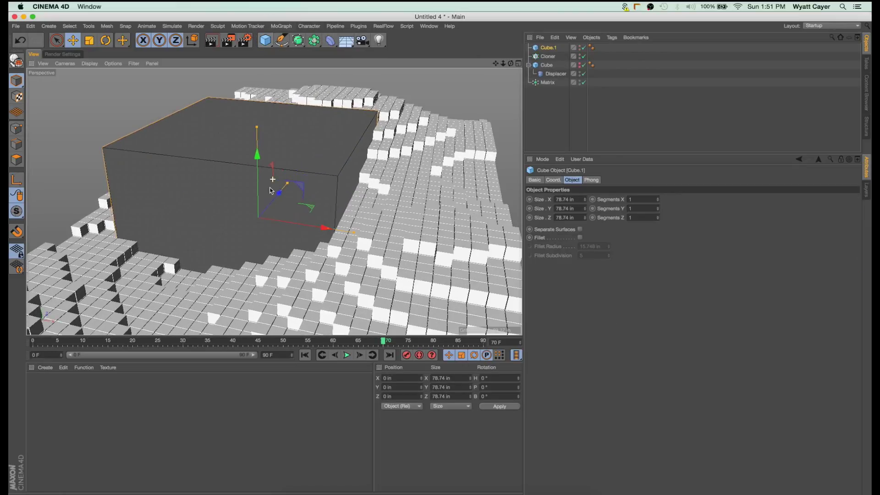
scroll(270, 191, up, 3)
drag(293, 182, 260, 216)
drag(511, 63, 381, 64)
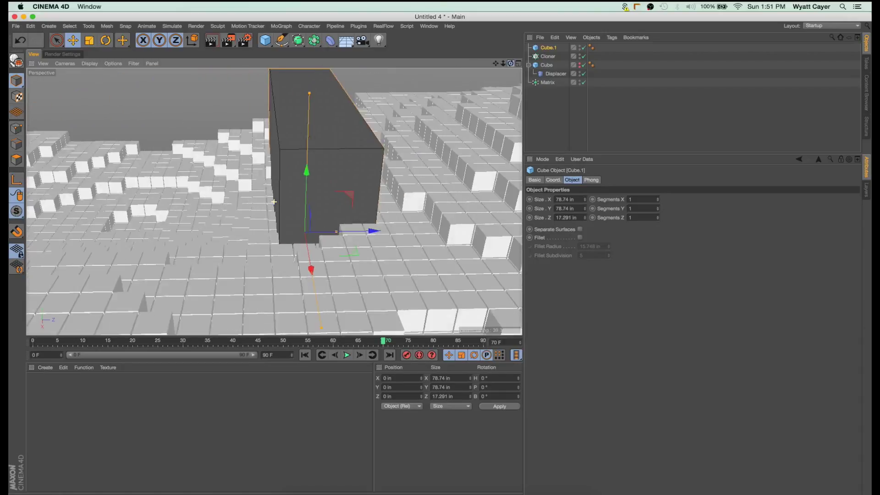
alt+drag(274, 202, 388, 212)
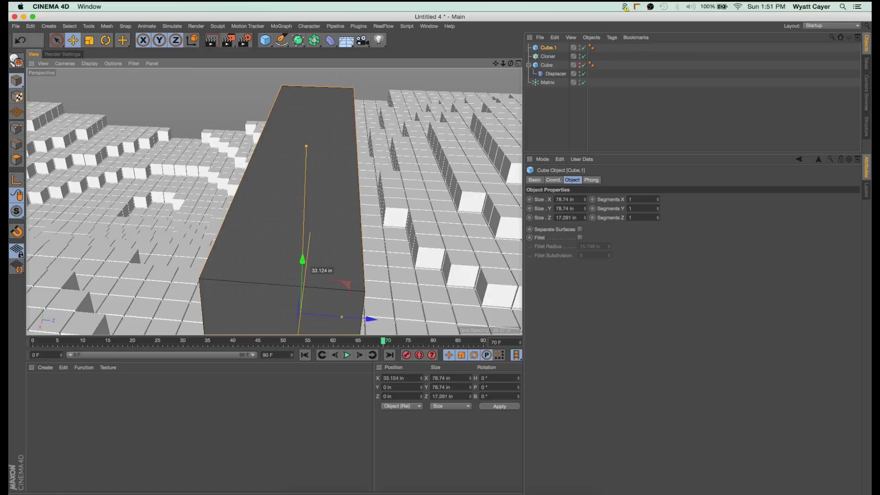
mouse_move(254, 242)
alt+mouse_down()
mouse_move(432, 234)
mouse_move(336, 235)
alt+mouse_up()
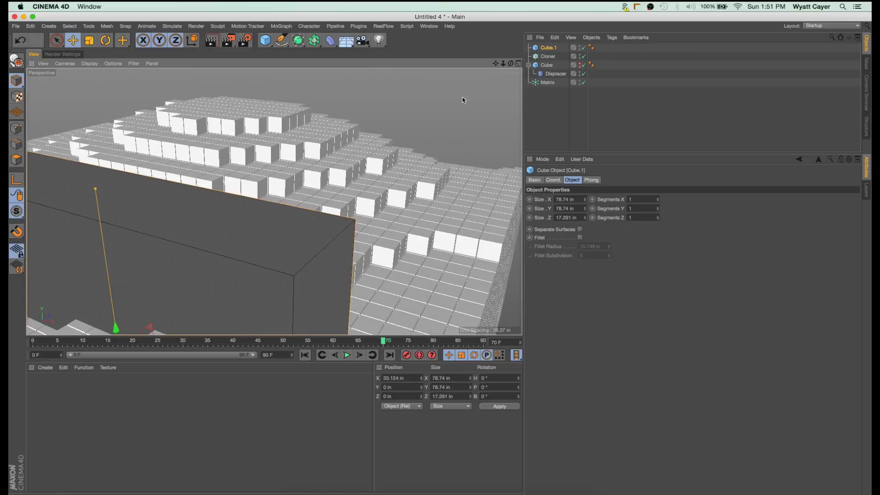
mouse_move(499, 67)
mouse_down()
mouse_move(274, 200)
mouse_move(344, 264)
mouse_up()
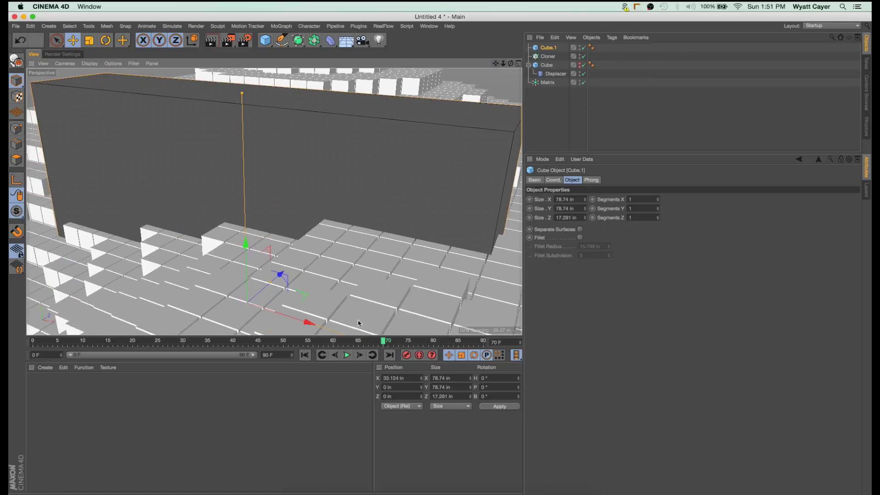
mouse_move(503, 63)
mouse_down()
mouse_move(274, 200)
mouse_move(470, 119)
mouse_up()
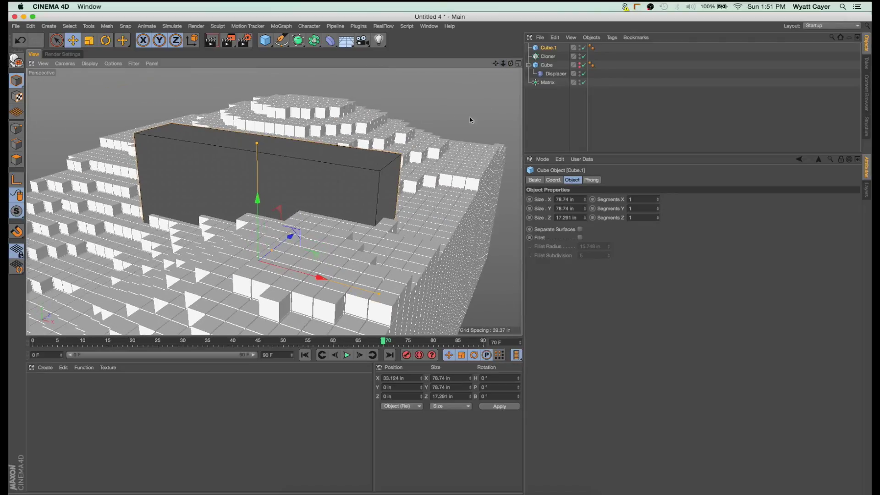
Narrow the new cube's X size to about 3.67 in and shift it to about 37.3 in in X.
drag(377, 295, 257, 220)
scroll(257, 219, up, 5)
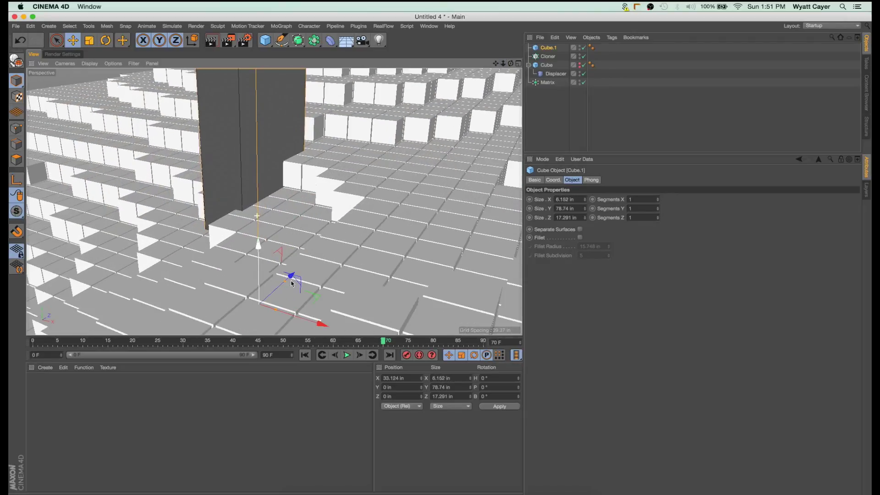
mouse_move(316, 327)
mouse_down()
mouse_move(340, 332)
mouse_move(290, 316)
mouse_move(332, 326)
mouse_up()
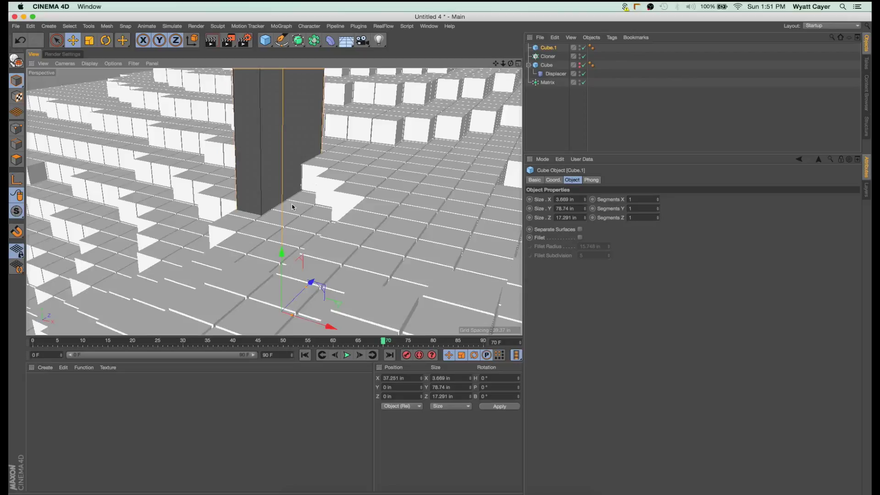
Reduce the new cube's Y size to about 4.49 in and move it to about 20.6 in in Y and -6.2 in in Z.
scroll(292, 207, up, 2)
drag(584, 208, 585, 236)
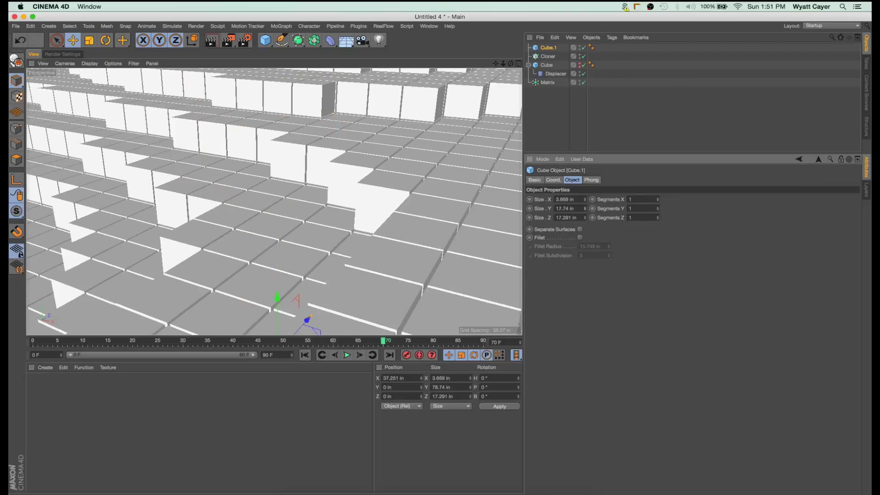
drag(282, 299, 278, 221)
drag(273, 136, 274, 194)
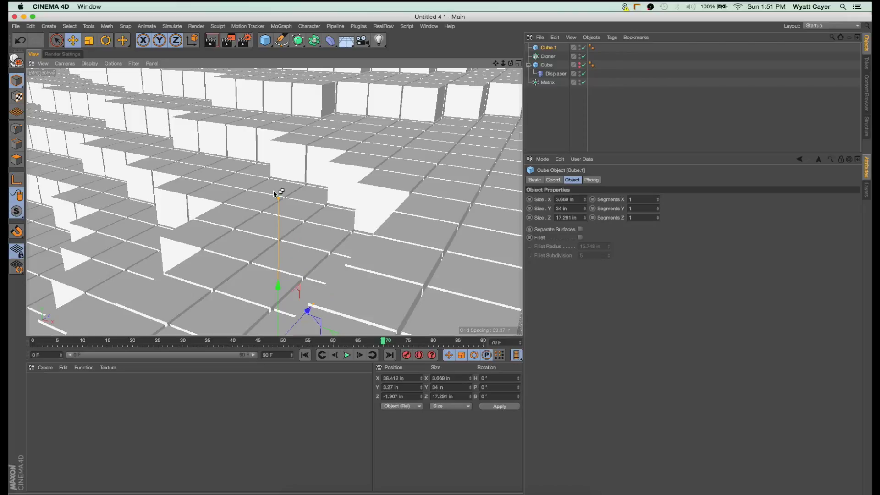
key(super+z)
drag(275, 139, 272, 191)
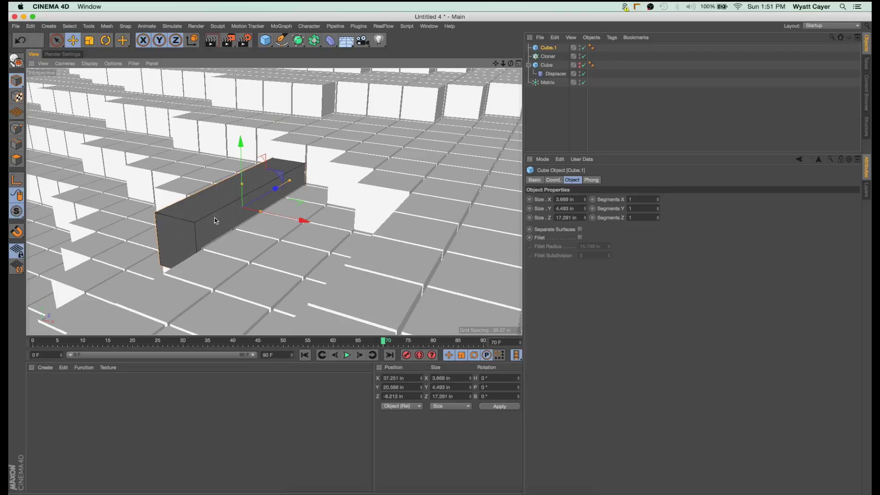
Shorten the new cube's Z size to about 4.05 in and move it to about -12.4 in in Z.
alt+drag(215, 218, 291, 189)
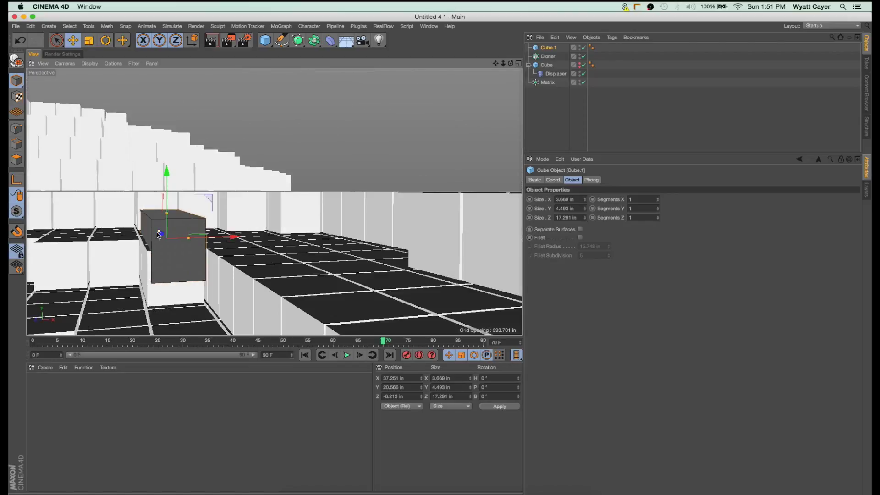
drag(159, 234, 261, 252)
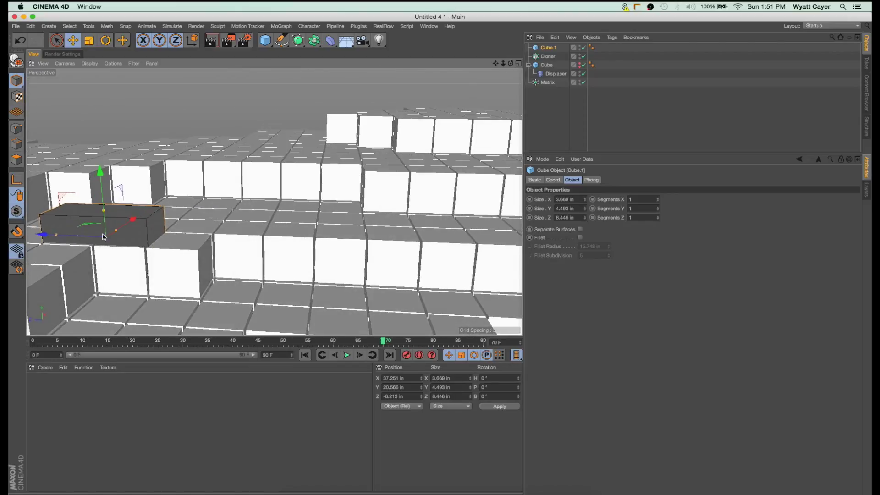
drag(41, 234, 117, 238)
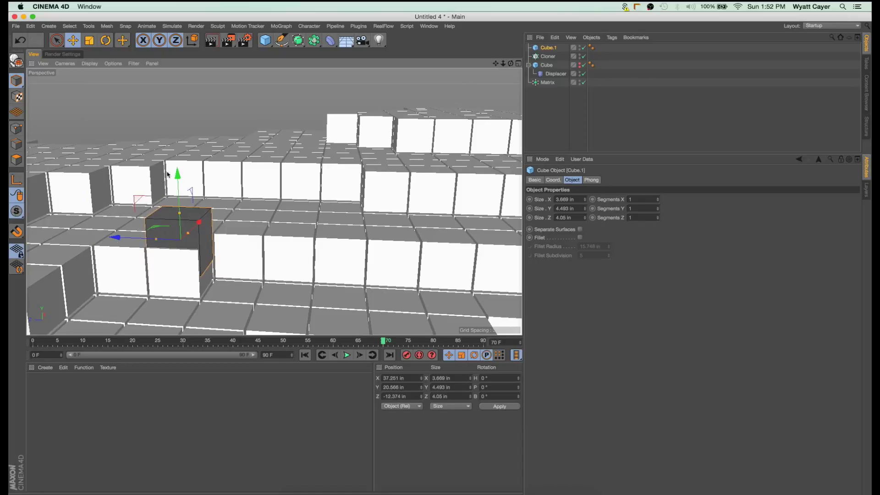
Lower the new cube to about 18.5 in in Y over a Matrix cell and fit its Y size to about 4.45 in.
drag(176, 179, 182, 239)
drag(176, 205, 177, 204)
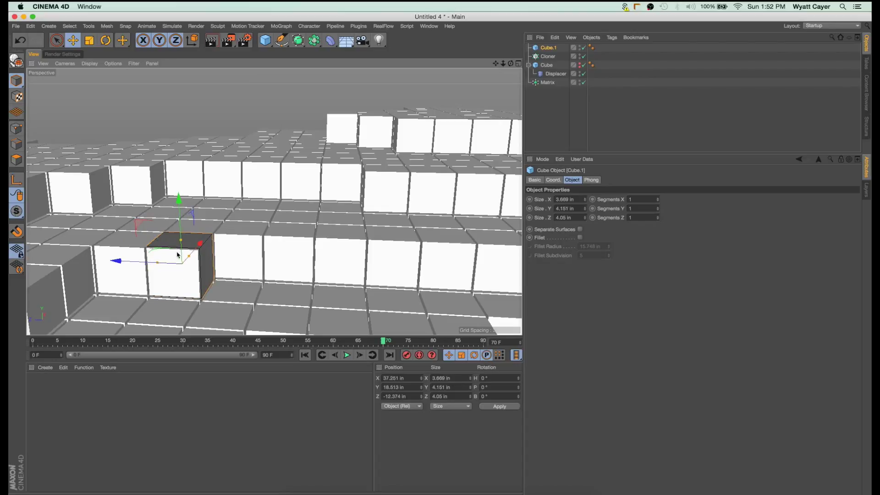
drag(182, 242, 183, 240)
Nest the fitted cube under the Cloner and clone it onto the Matrix using Object mode.
drag(509, 68, 495, 90)
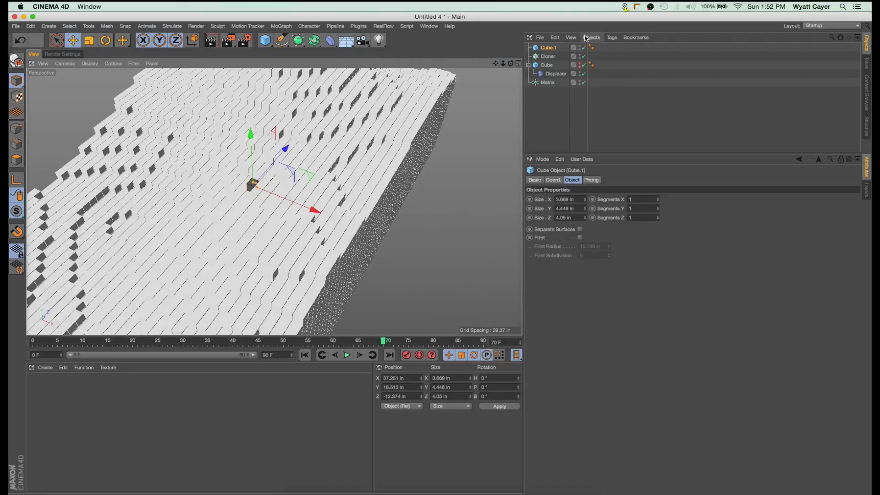
mouse_move(548, 48)
mouse_down()
mouse_move(548, 56)
mouse_move(512, 67)
mouse_up()
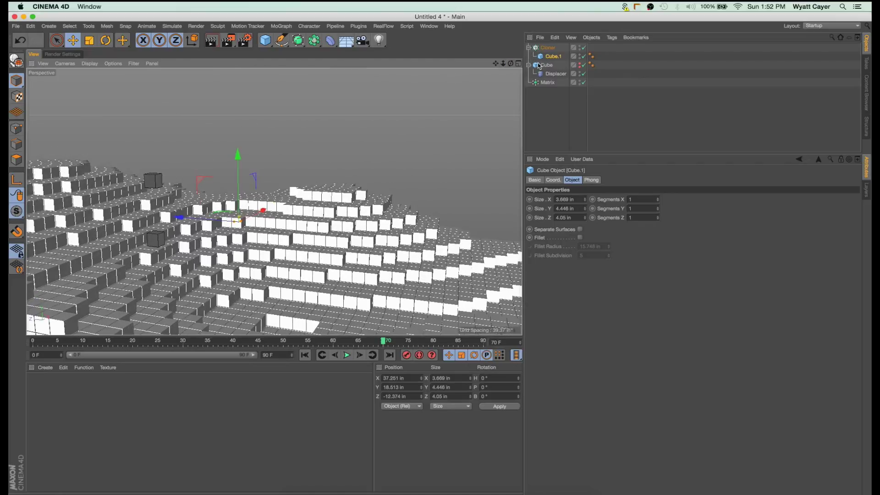
click(548, 47)
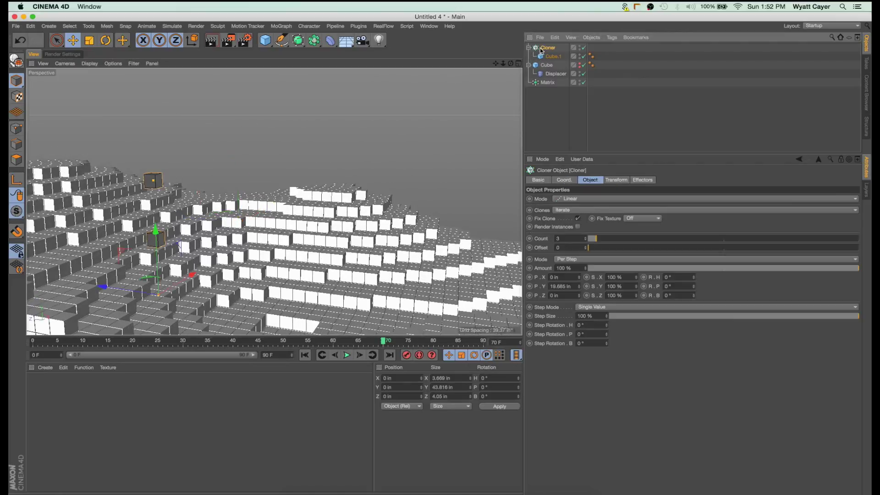
click(596, 199)
click(570, 210)
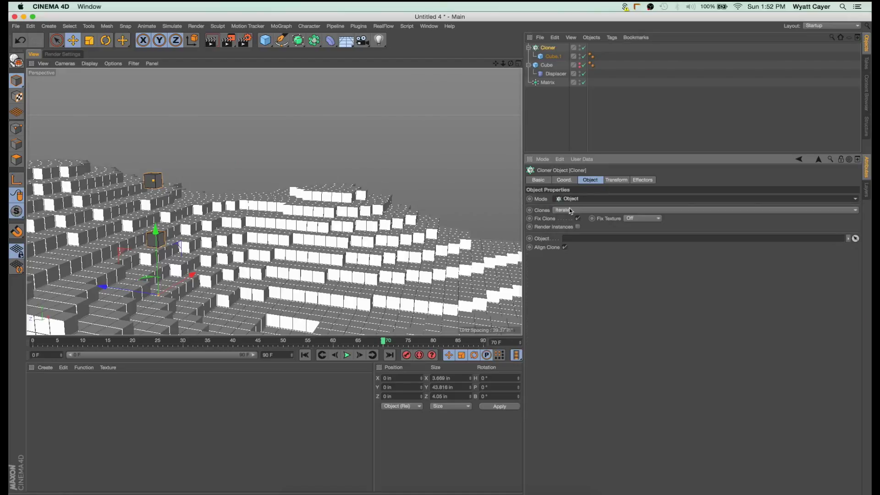
click(569, 200)
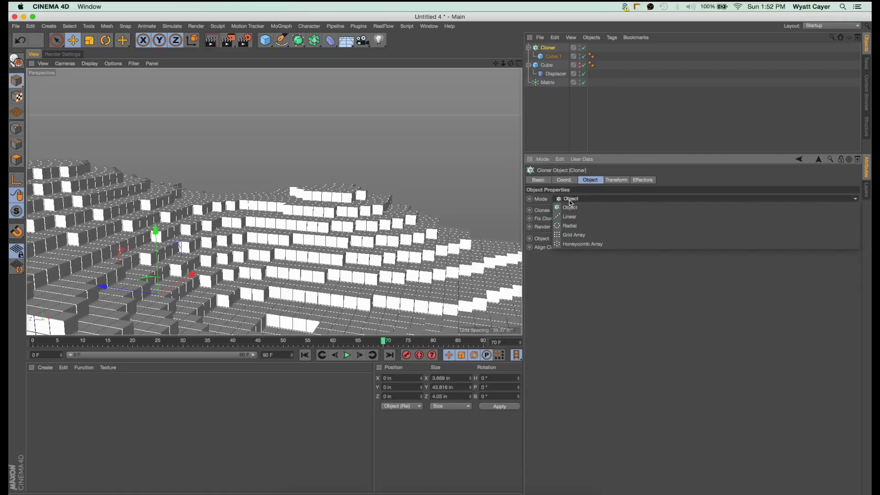
click(580, 203)
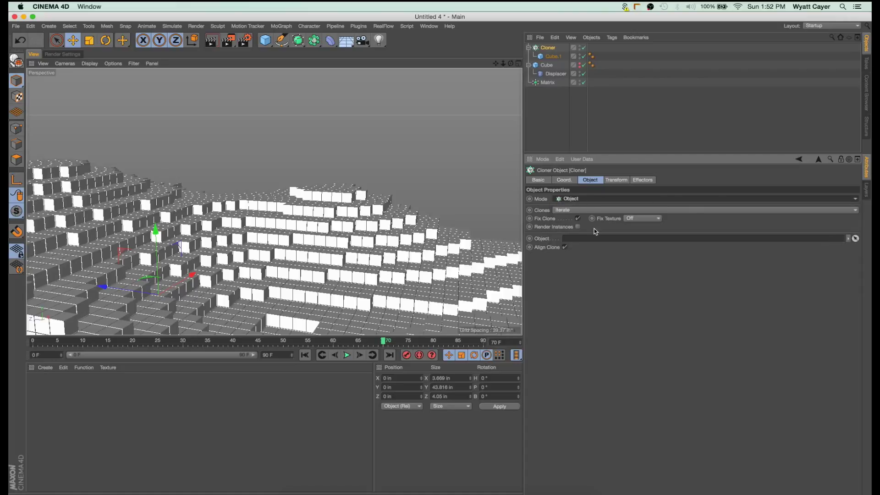
drag(548, 83, 606, 239)
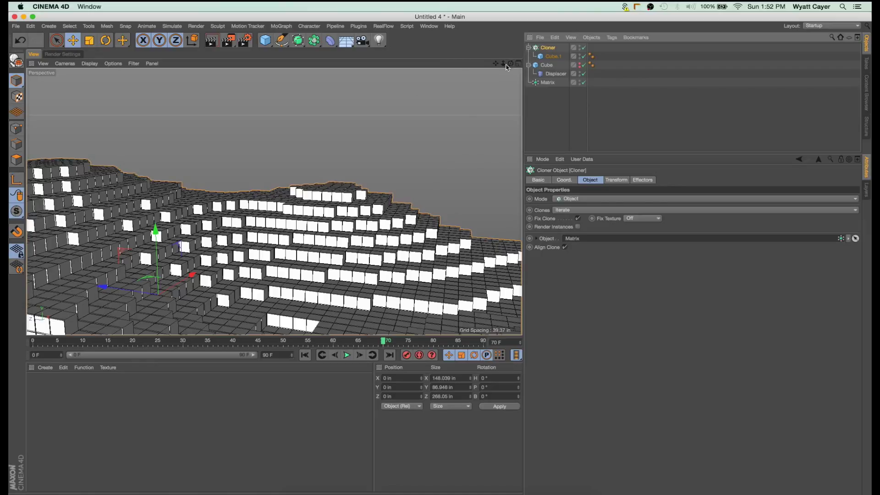
Enable Render Instances on the Cloner.
drag(511, 63, 509, 67)
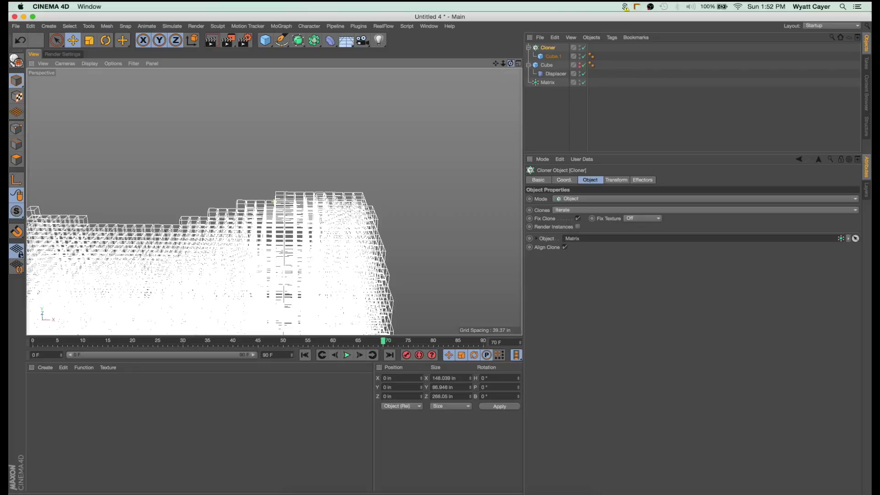
drag(510, 67, 496, 80)
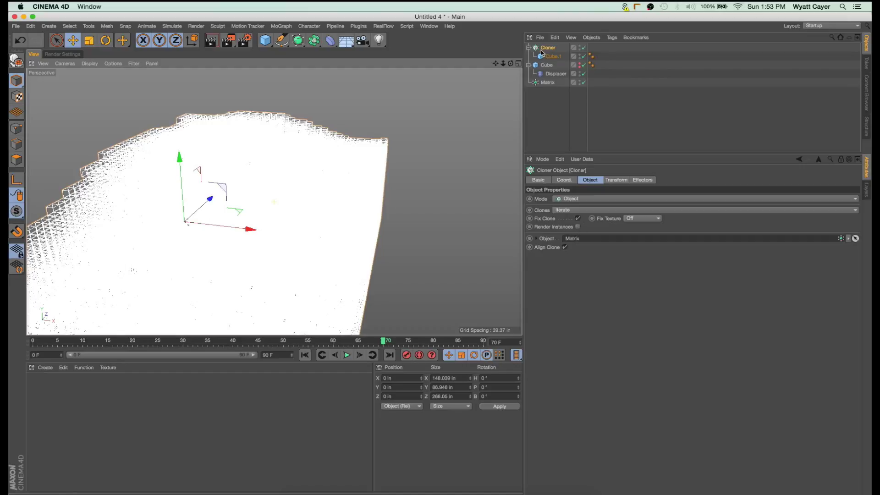
click(577, 227)
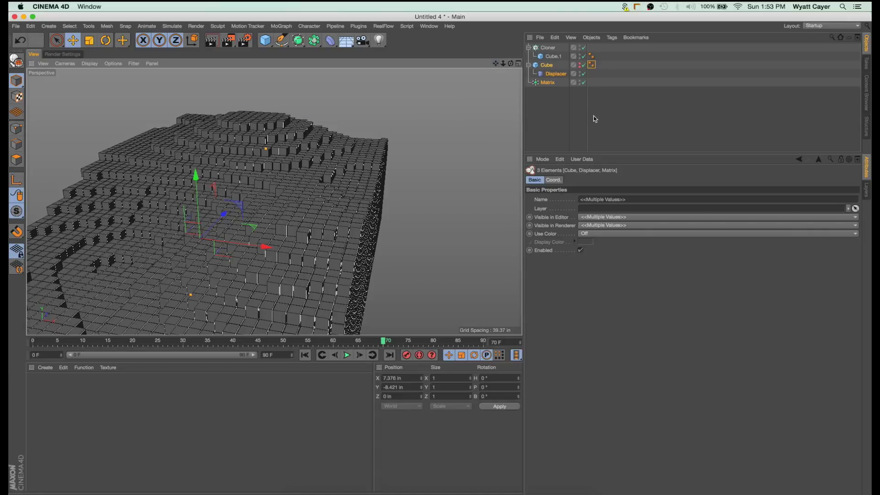
Hide the Cloner in the viewport only and test-render the view.
click(593, 118)
click(546, 65)
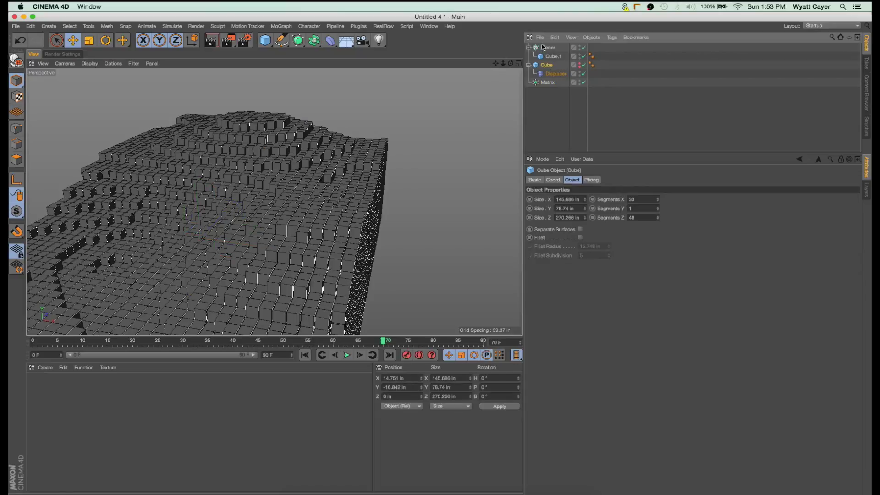
click(544, 47)
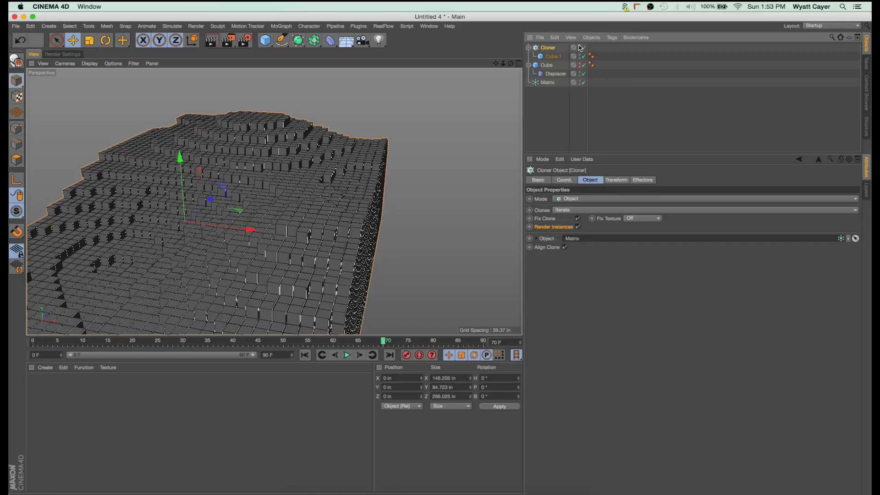
click(580, 47)
click(551, 84)
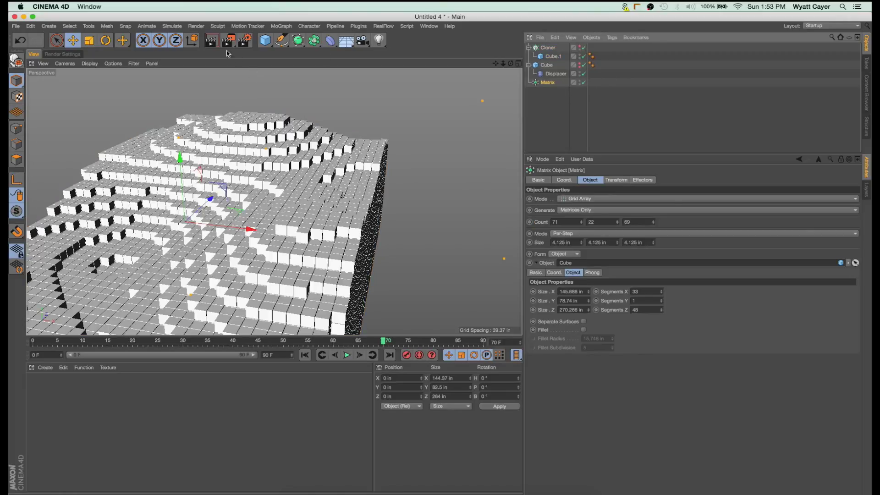
click(211, 42)
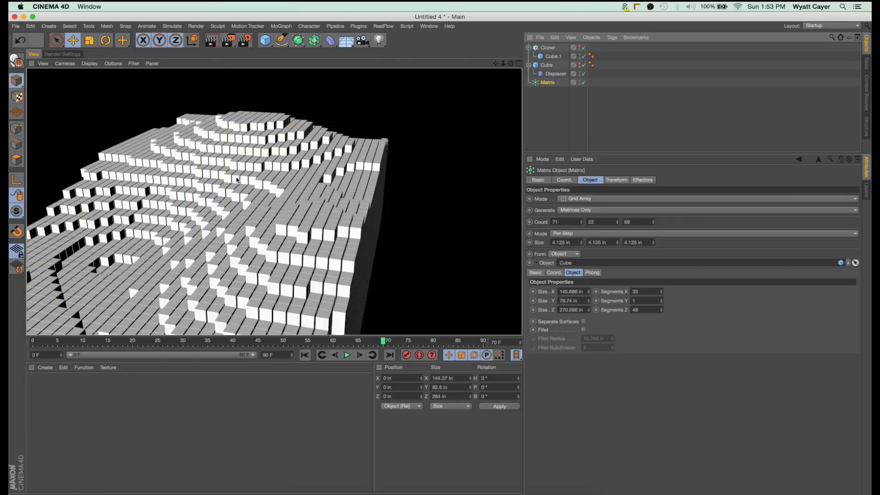
Create a material with a green colour of hue 108° and saturation 100%, and apply it to the Cloner.
click(545, 48)
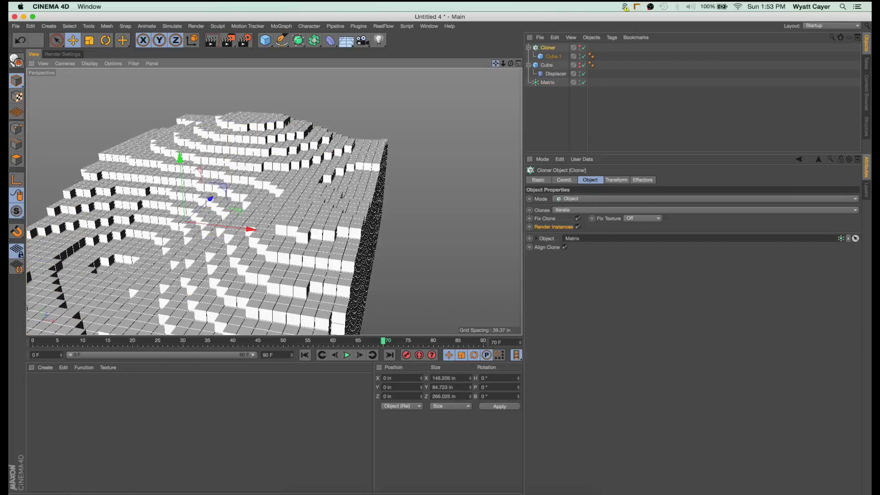
drag(496, 64, 561, 49)
double_click(144, 392)
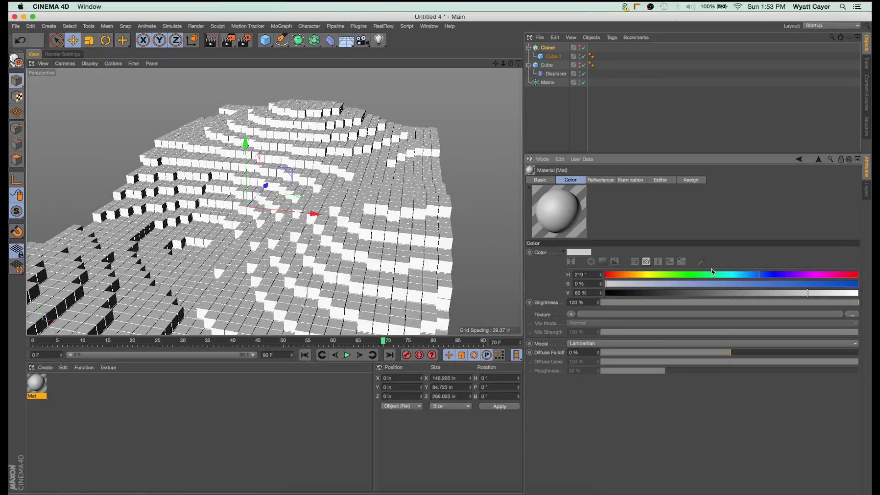
drag(701, 273, 681, 274)
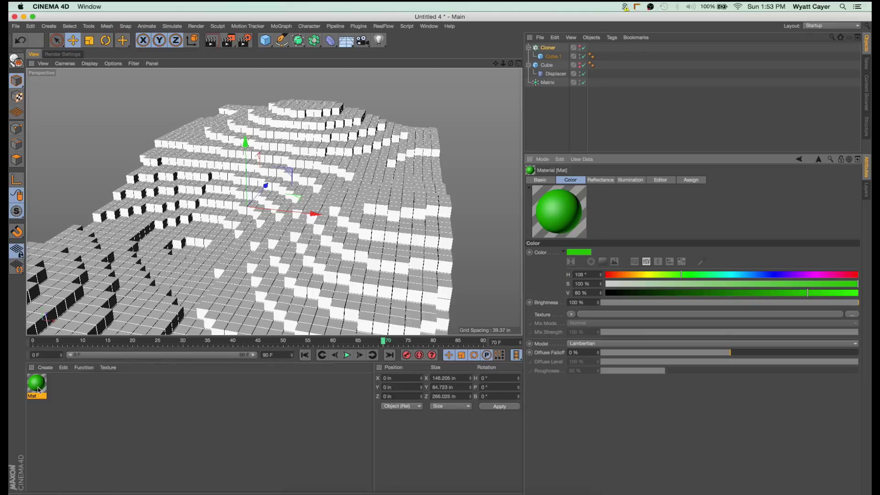
drag(37, 388, 546, 51)
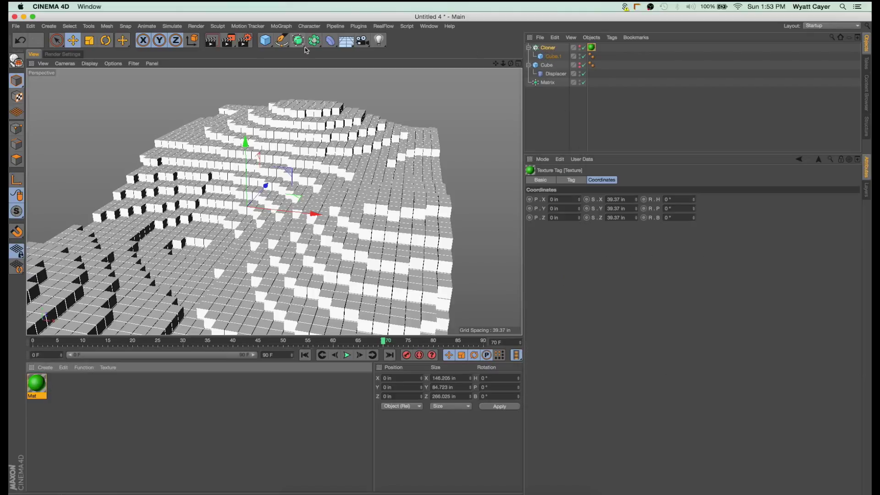
Add a Physical Sky and test-render the green bricks with it.
click(210, 41)
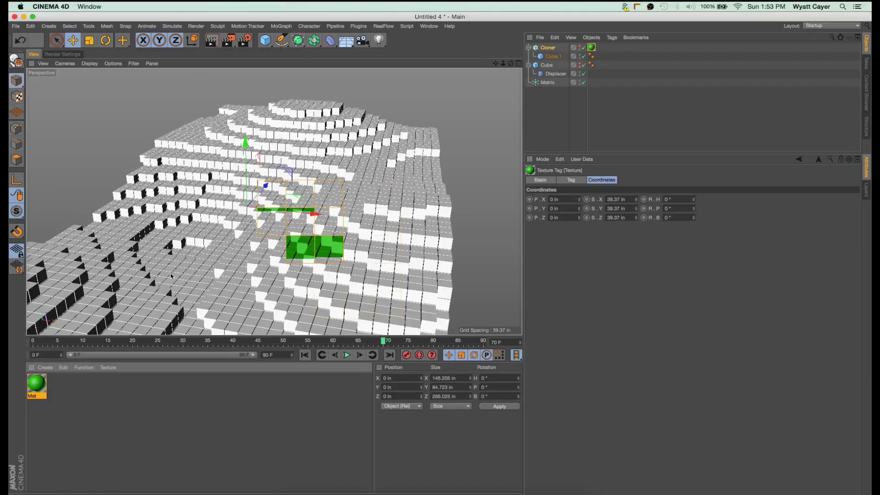
drag(348, 40, 452, 50)
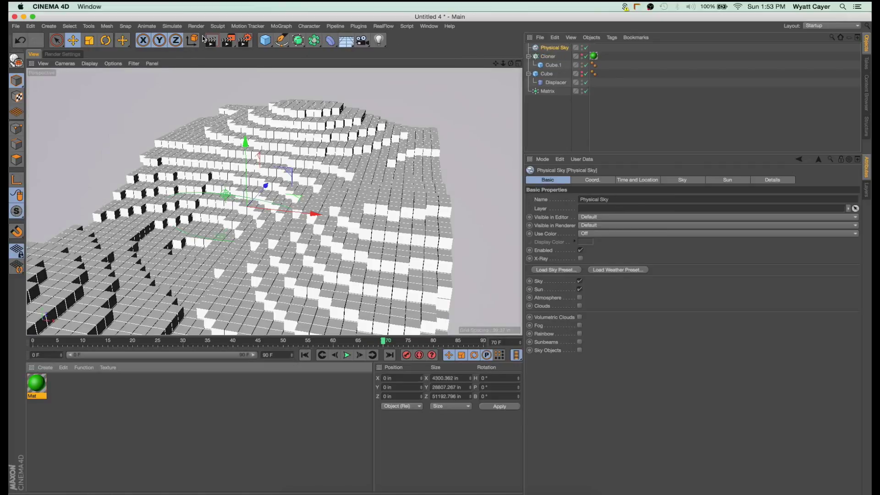
click(206, 39)
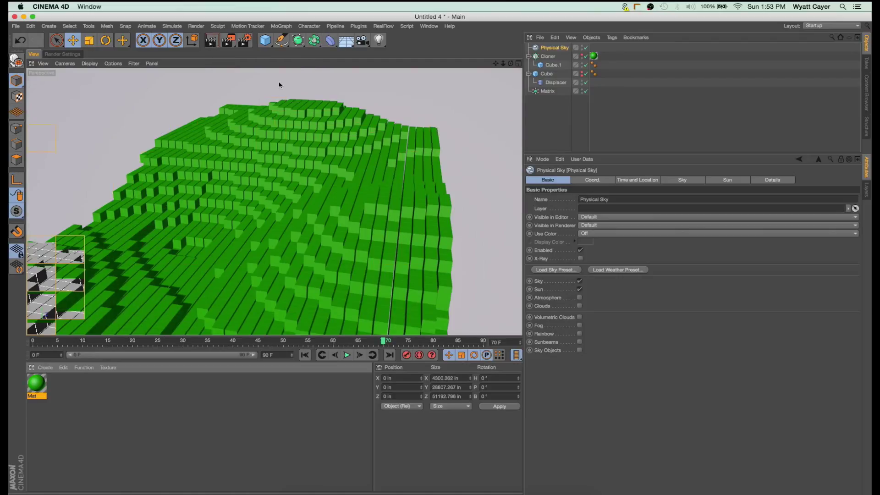
Delete the Physical Sky and remove the green material tag from the Cloner.
click(585, 47)
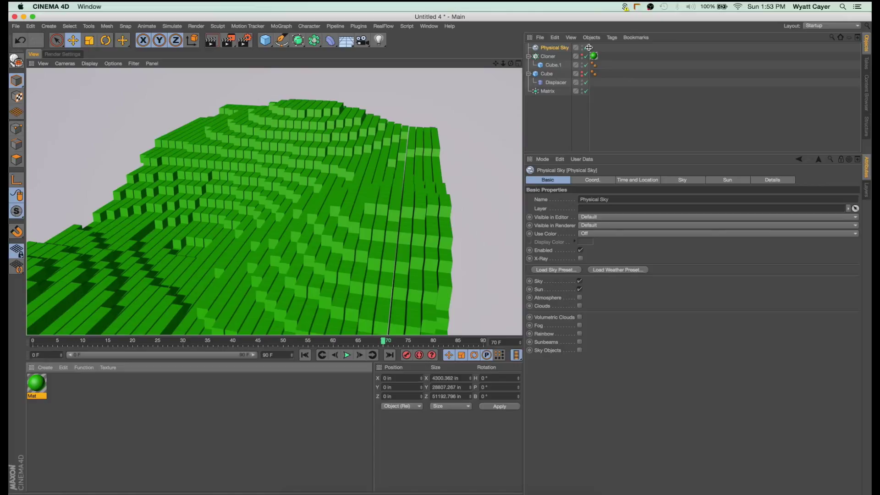
key(Delete)
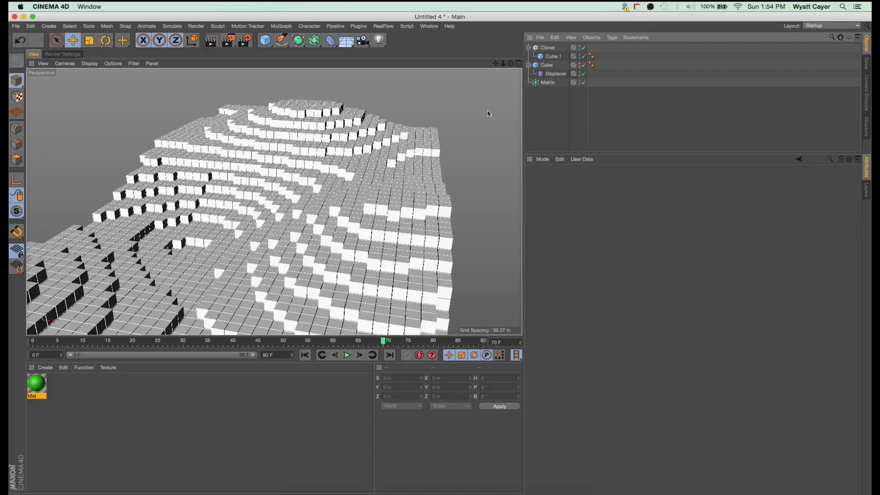
Set the Animation Speed of the Displacer's Noise shader to 0.6.
click(552, 47)
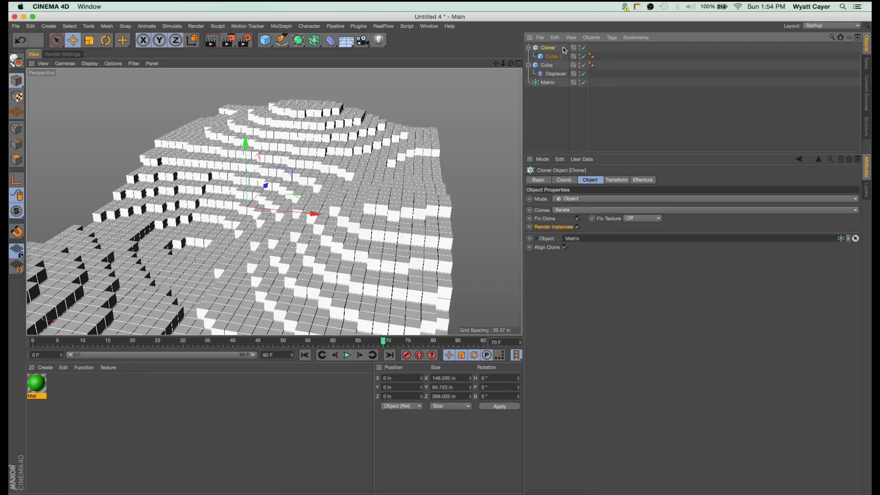
click(547, 82)
click(554, 74)
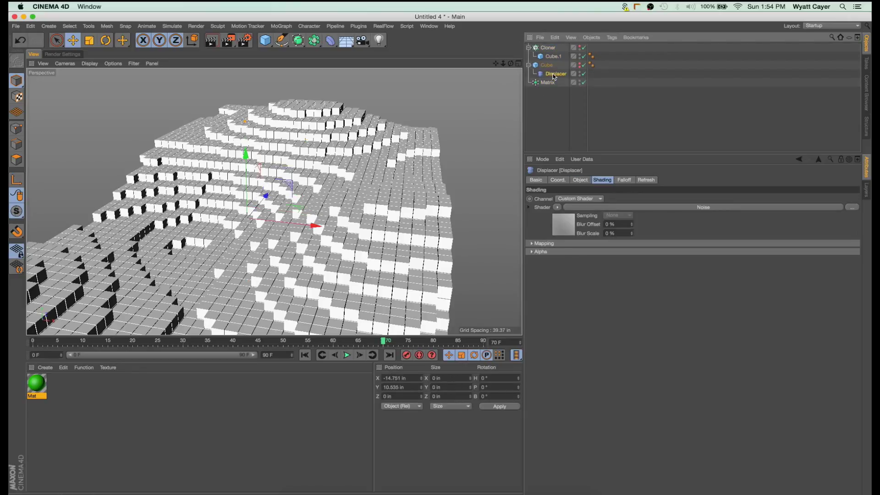
click(575, 219)
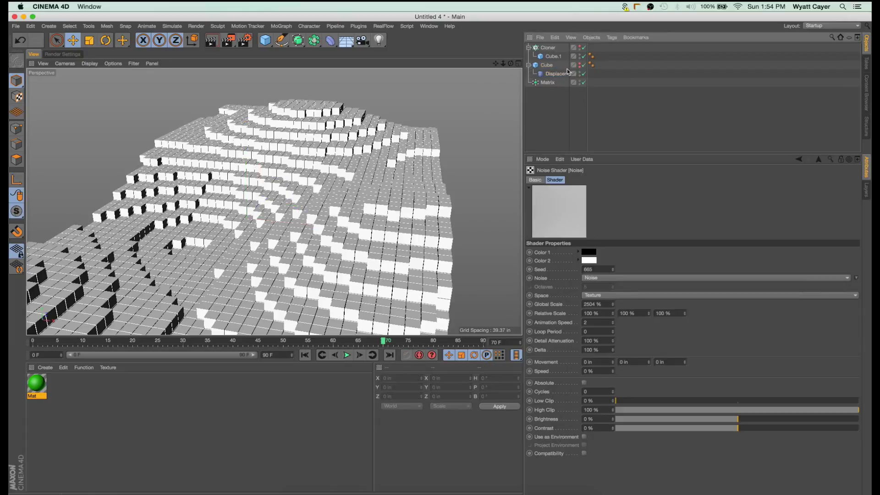
click(547, 66)
click(550, 74)
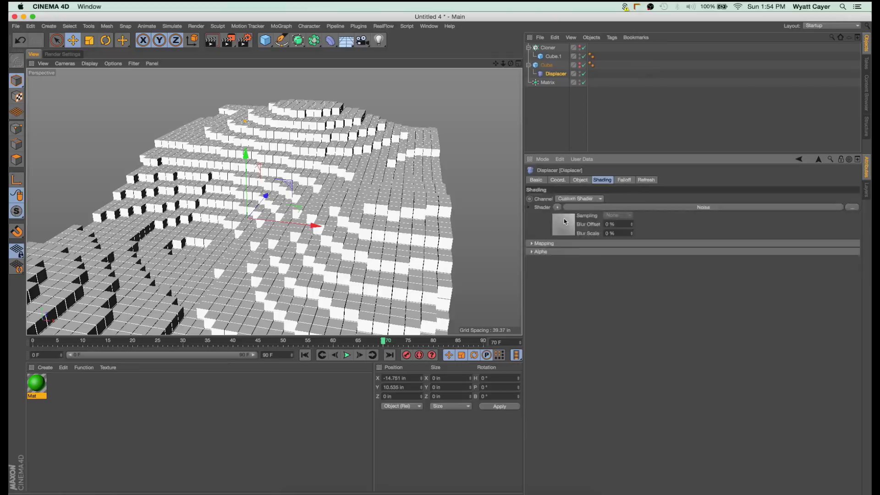
click(566, 220)
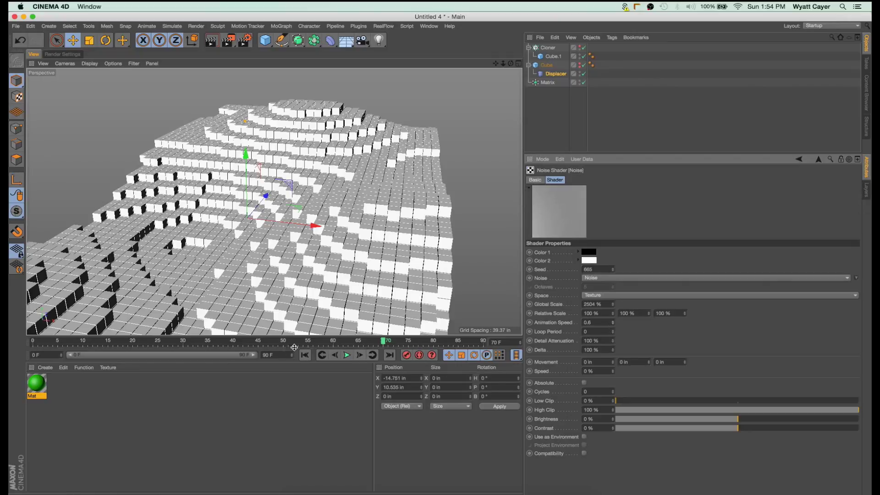
Play the brick wave animation and check the Cloner and Matrix settings behind it.
click(347, 356)
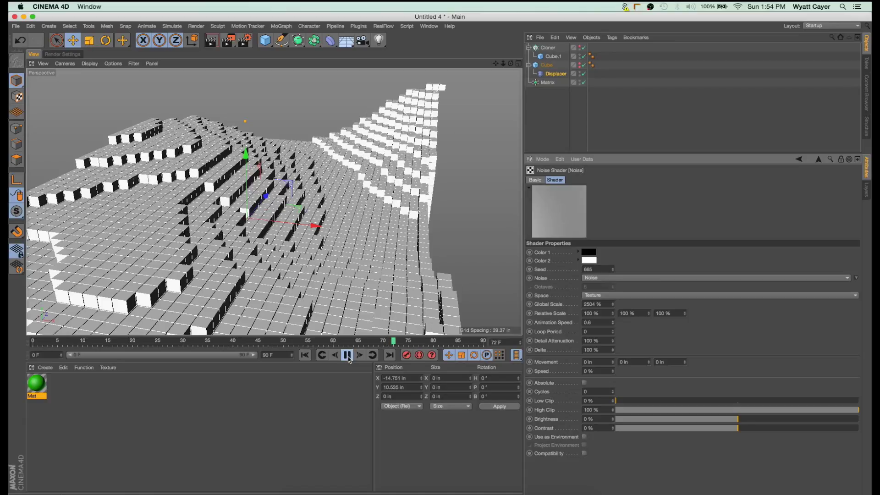
click(347, 355)
click(549, 48)
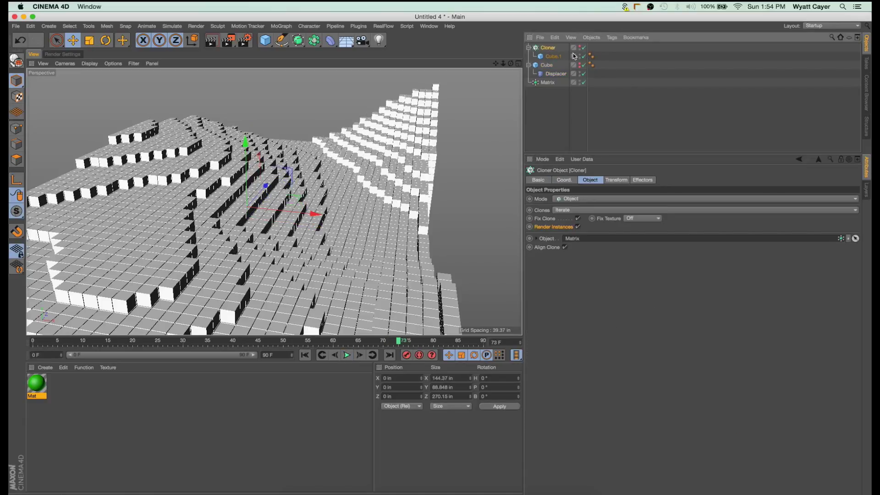
click(548, 82)
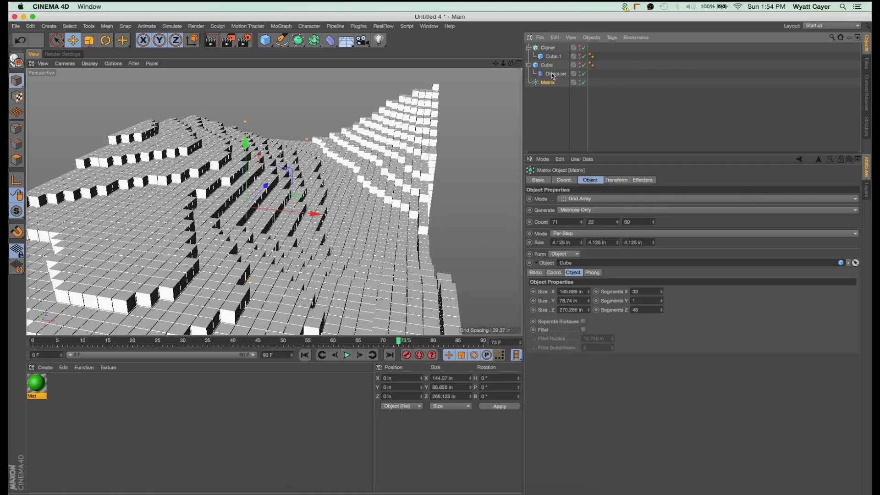
click(545, 48)
click(348, 355)
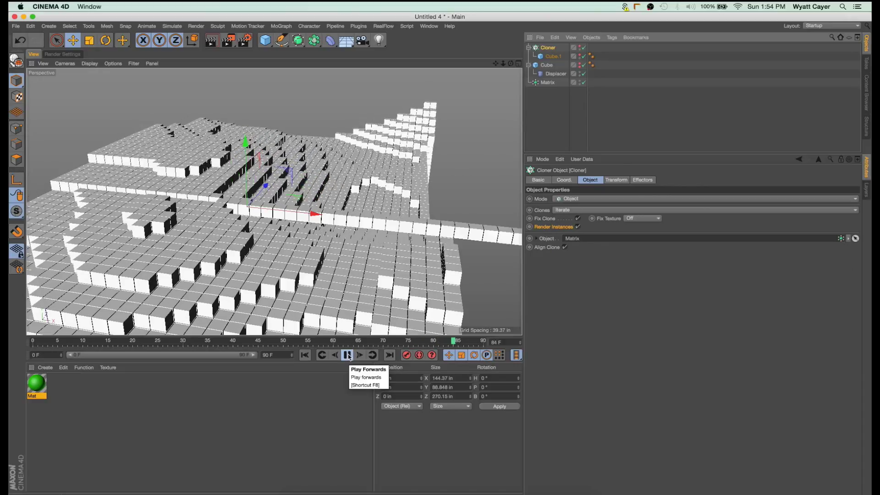
click(347, 355)
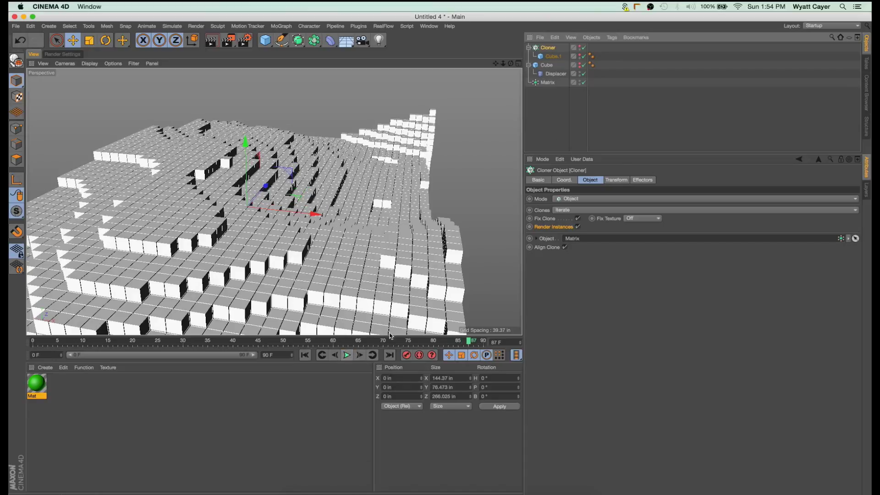
Switch the Cloner's Mode to Linear and play the animation.
click(590, 203)
click(587, 202)
click(587, 200)
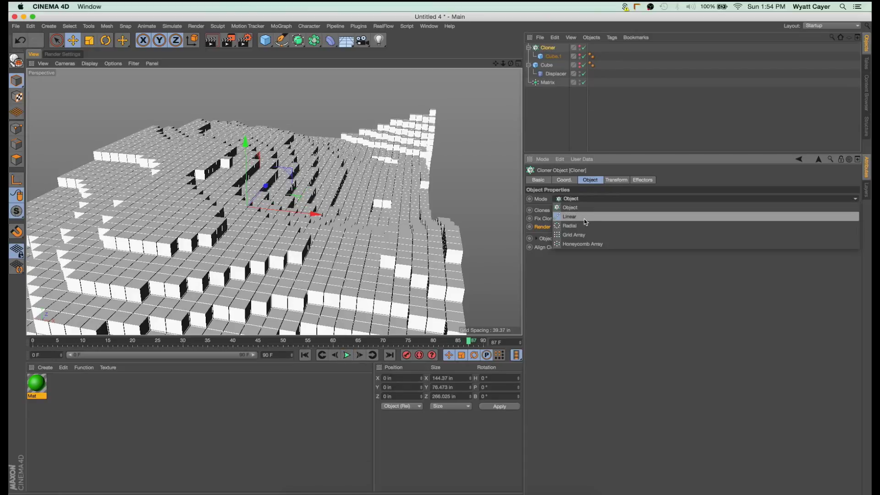
click(585, 217)
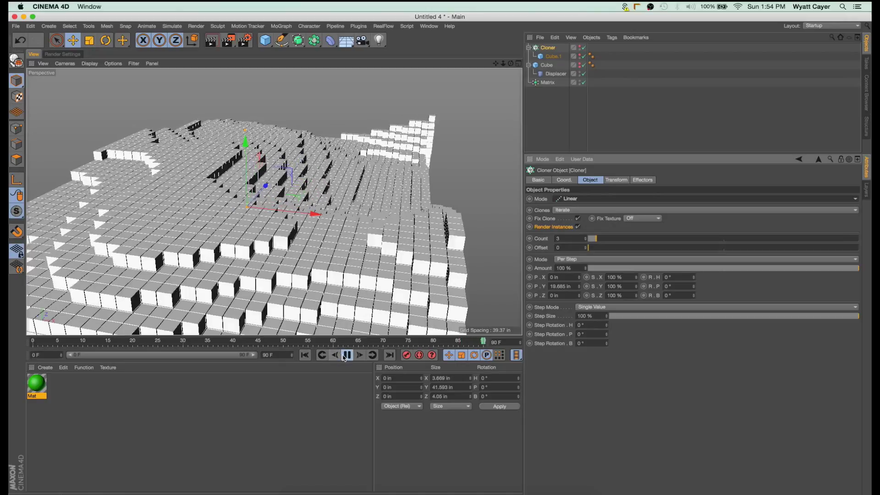
Lower the Animation Speed of the Displacer's Noise shader to 0.1.
click(551, 77)
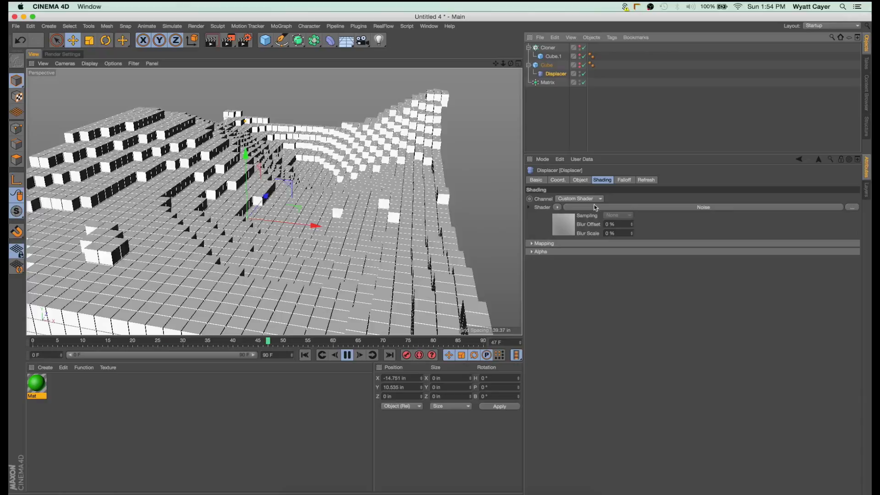
click(564, 223)
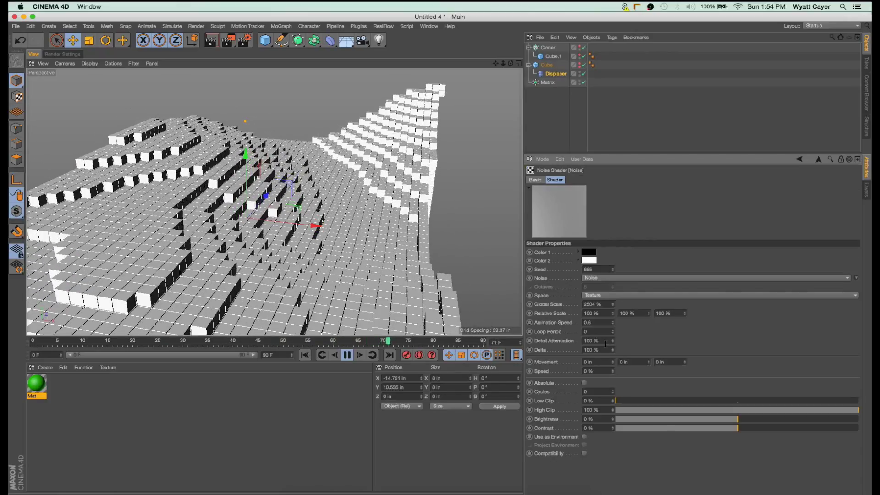
drag(612, 322, 612, 329)
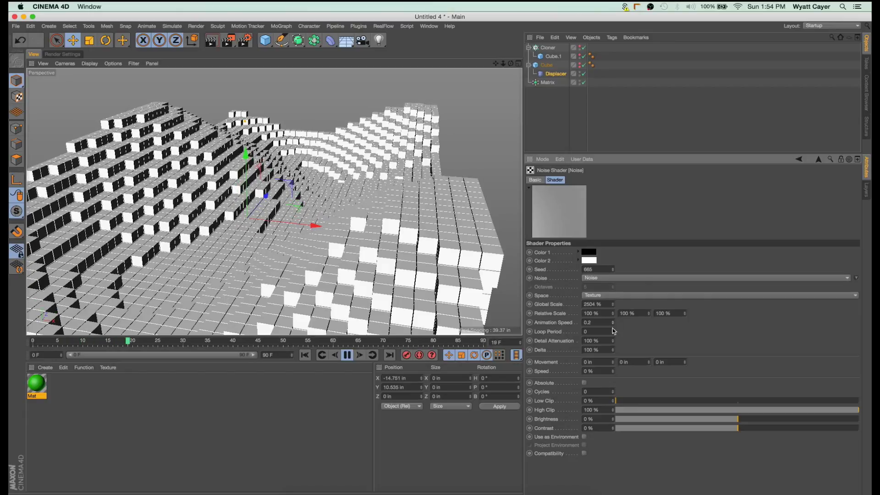
click(612, 325)
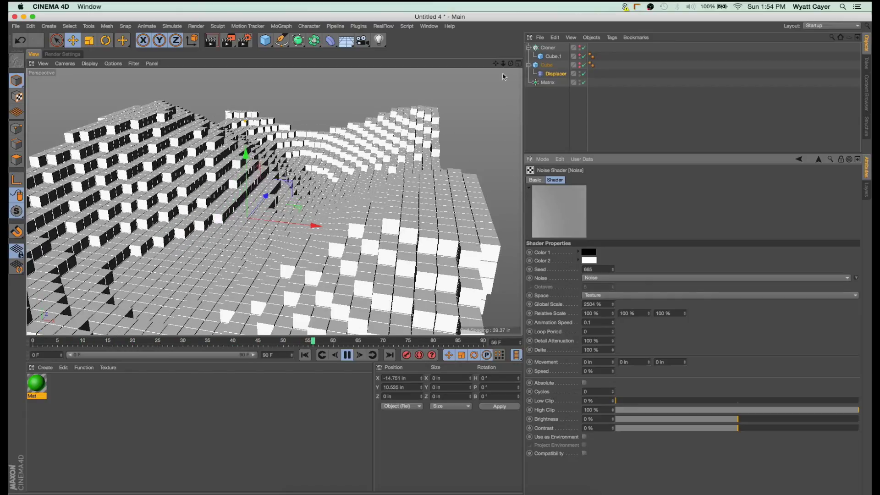
Set the Noise shader's third Movement value to 2 in and its Speed to 1%.
drag(511, 63, 275, 80)
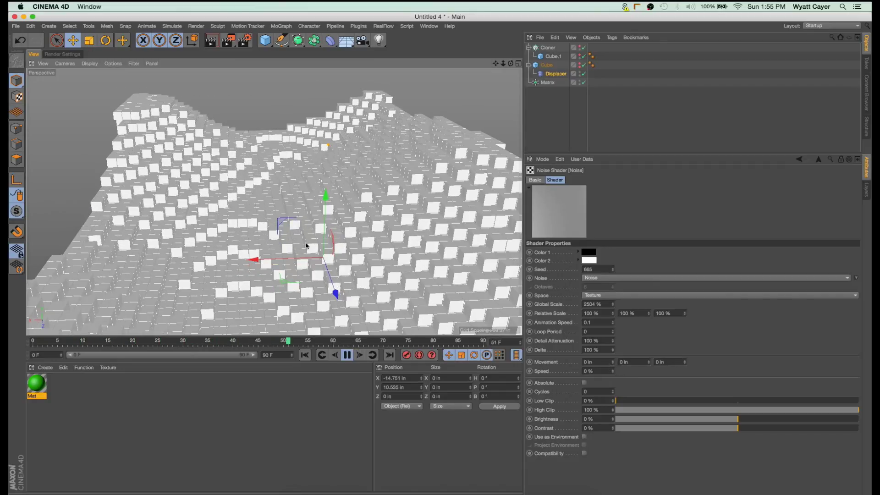
click(685, 363)
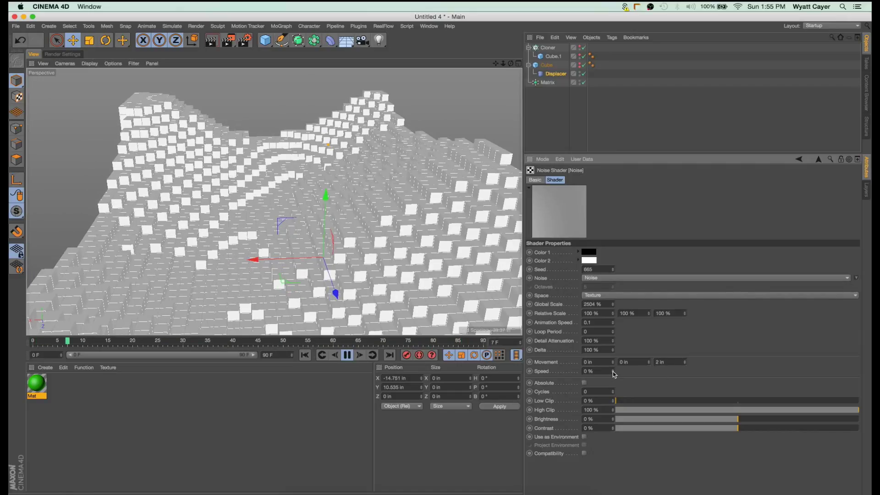
click(612, 372)
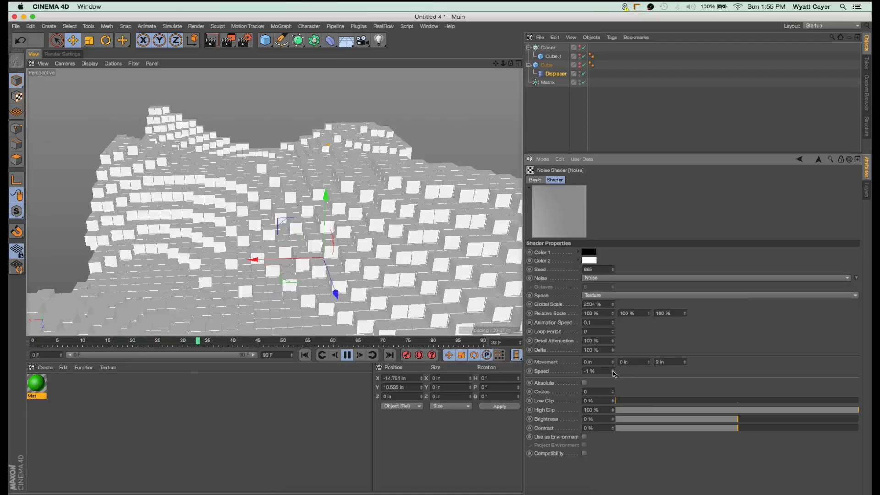
click(612, 370)
click(613, 370)
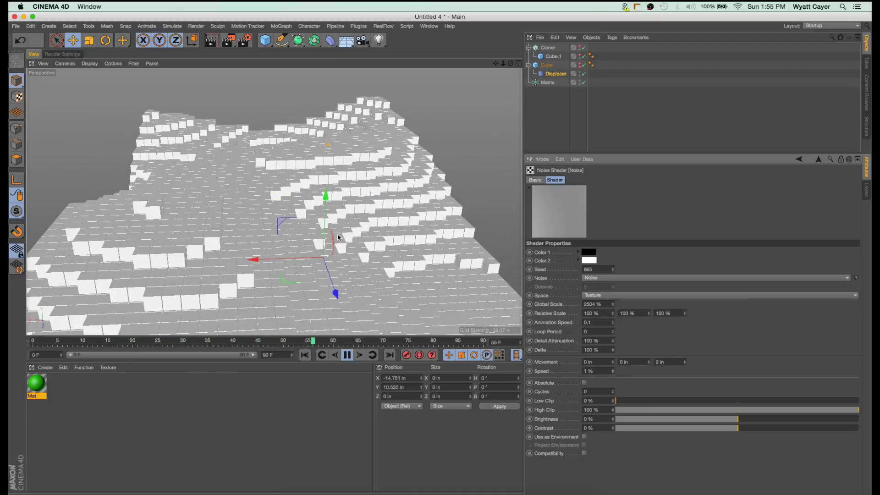
Reduce the Noise shader's third Movement value to 1 in and check the moving waves from several angles.
alt+drag(338, 237, 425, 250)
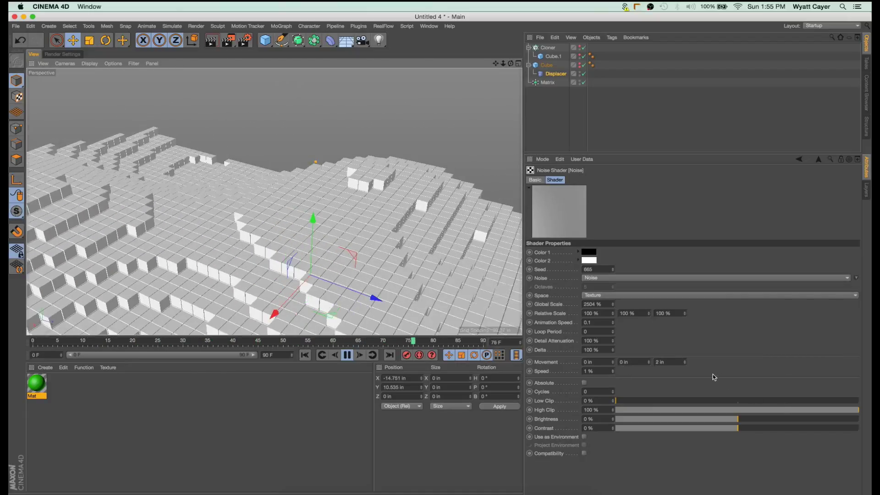
click(684, 364)
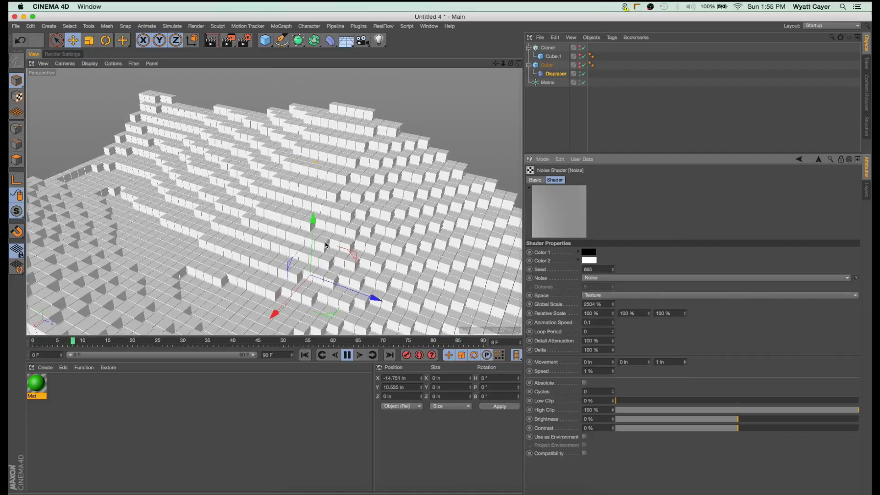
alt+drag(326, 242, 441, 241)
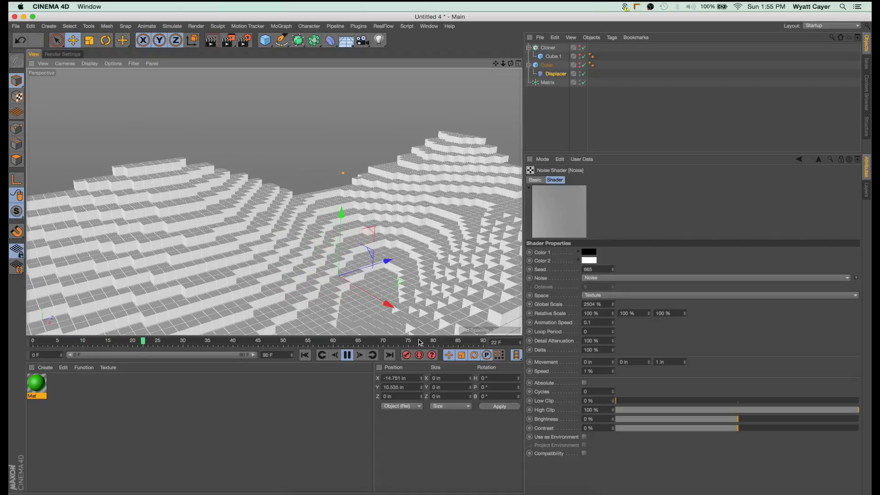
alt+drag(308, 232, 405, 172)
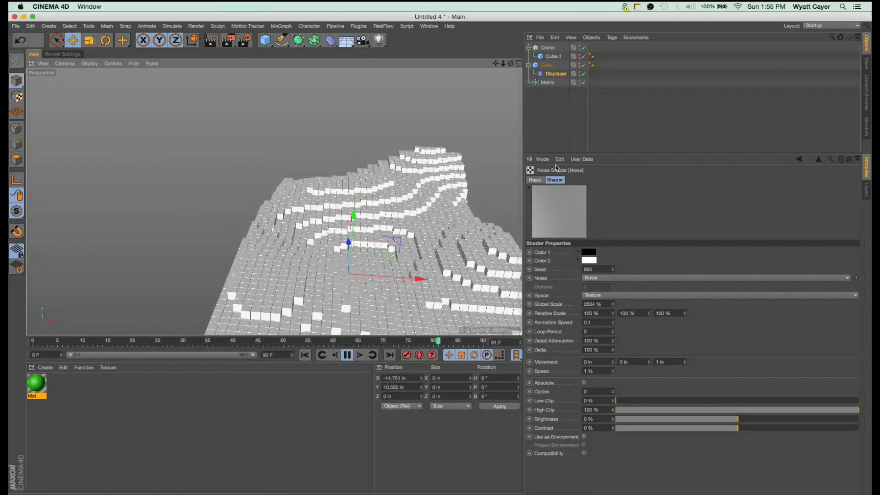
Raise the first Relative Scale value of the Noise shader to 274% and inspect the stretched waves.
click(613, 315)
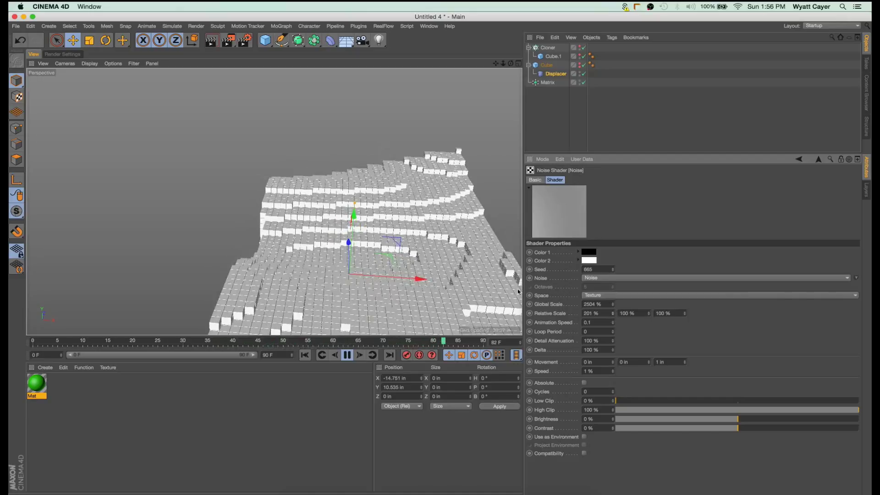
click(612, 312)
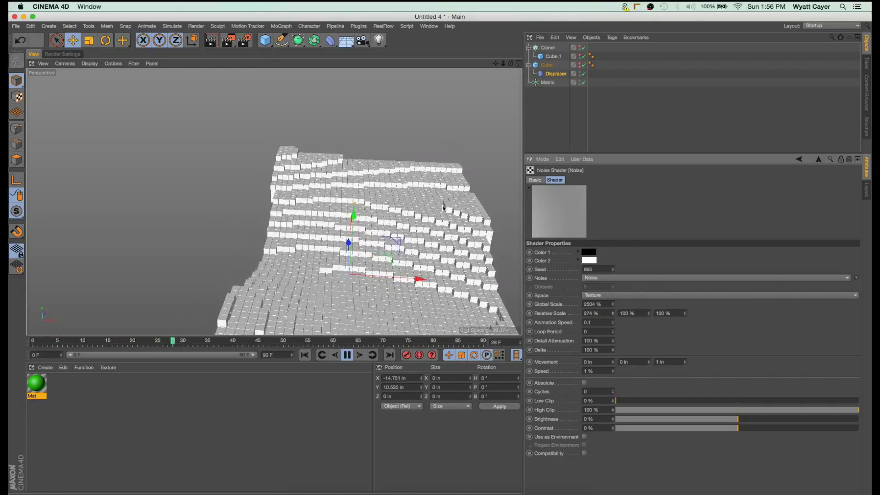
alt+drag(461, 216, 402, 205)
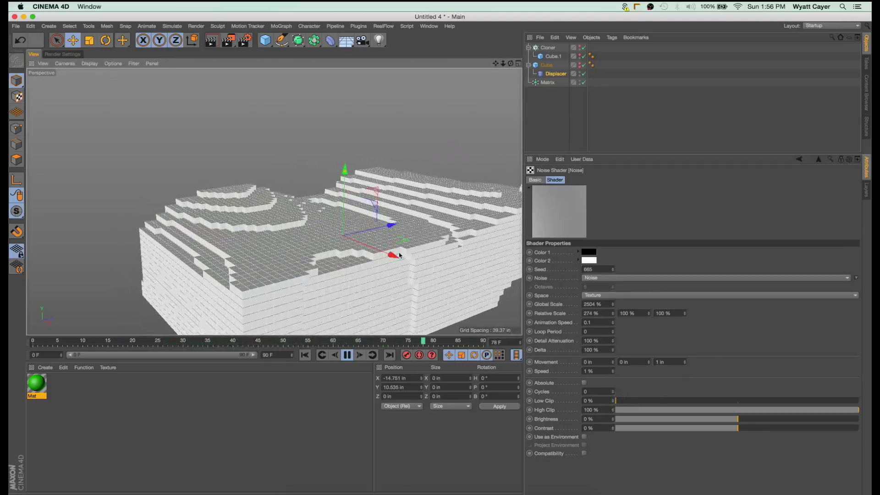
alt+drag(448, 196, 469, 198)
scroll(400, 198, up, 4)
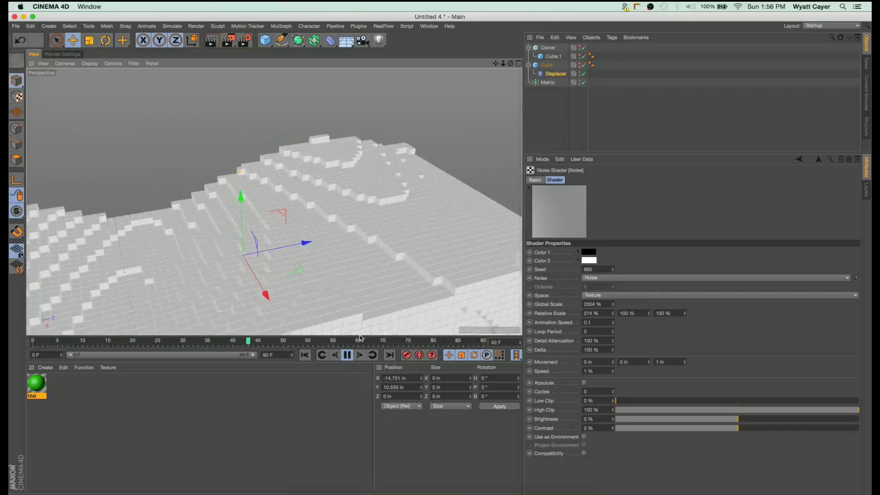
Stop the animation for a test render and switch the Cloner's Mode back to Object.
click(347, 356)
click(212, 45)
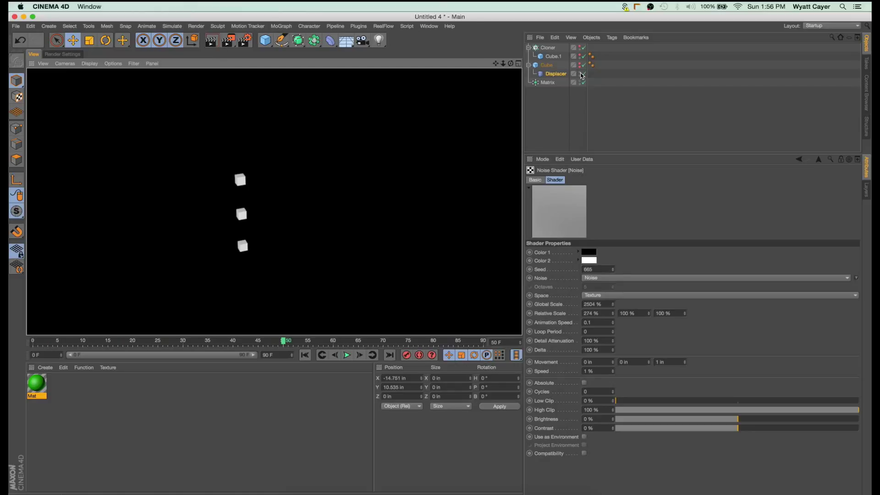
click(544, 49)
click(602, 201)
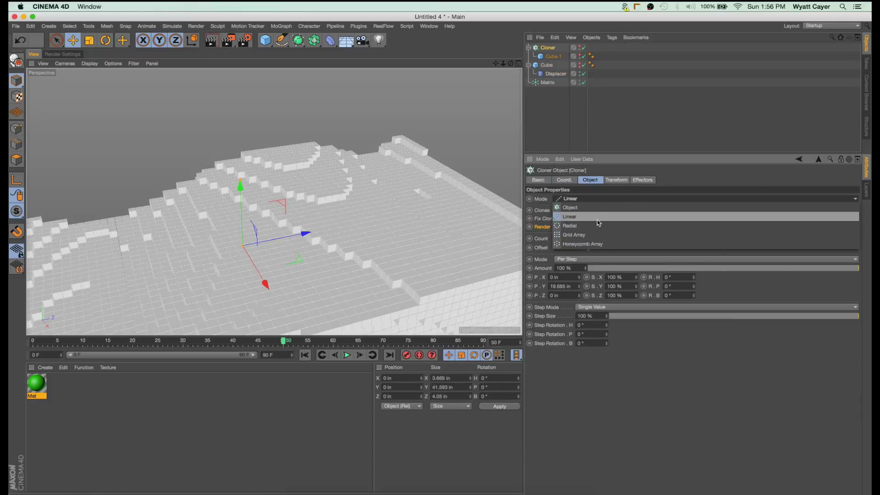
click(598, 207)
Switch the Cloner's Mode to Linear and back to Object.
click(601, 201)
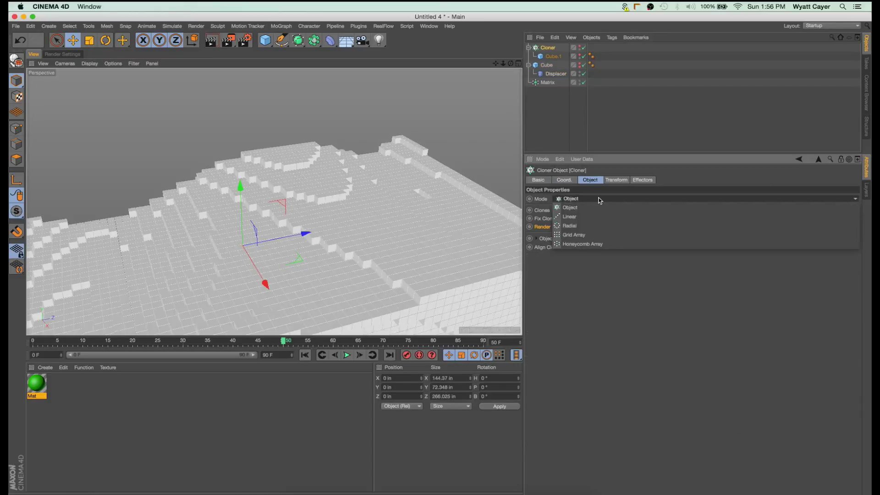
click(581, 219)
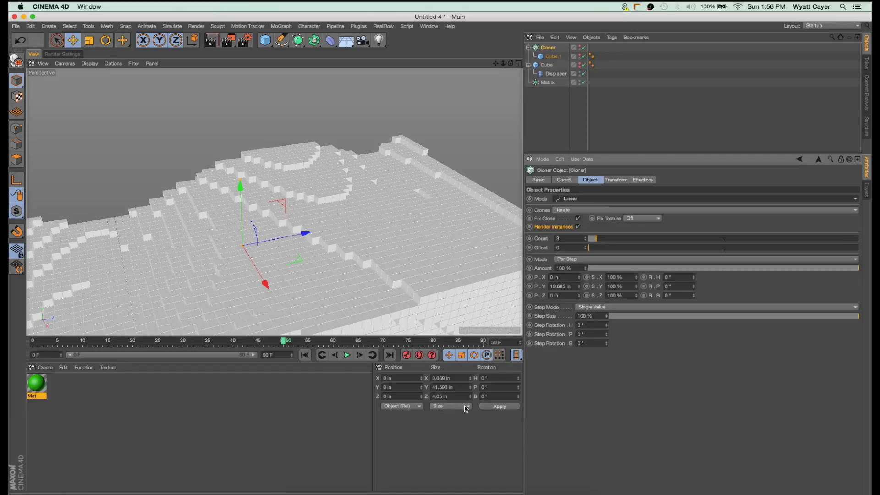
click(576, 200)
click(580, 199)
click(579, 199)
click(579, 206)
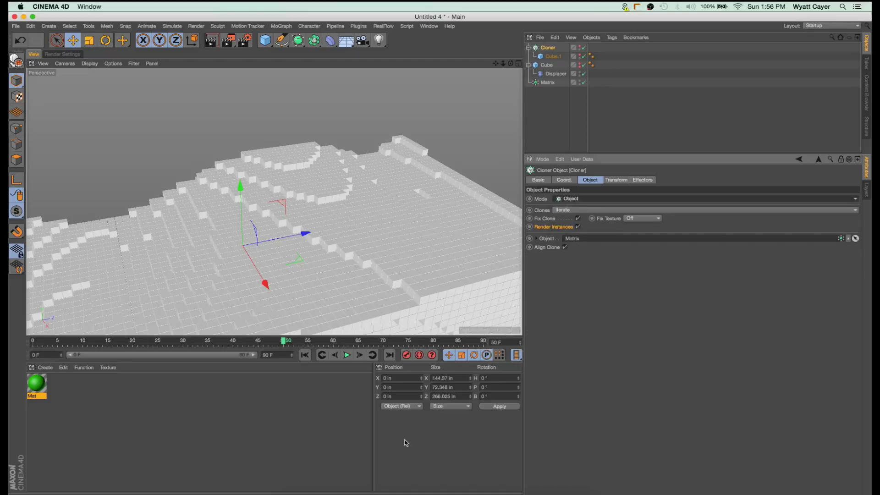
Test-render the cloned landscape and view the properties of the cloned Cube.1.
click(209, 39)
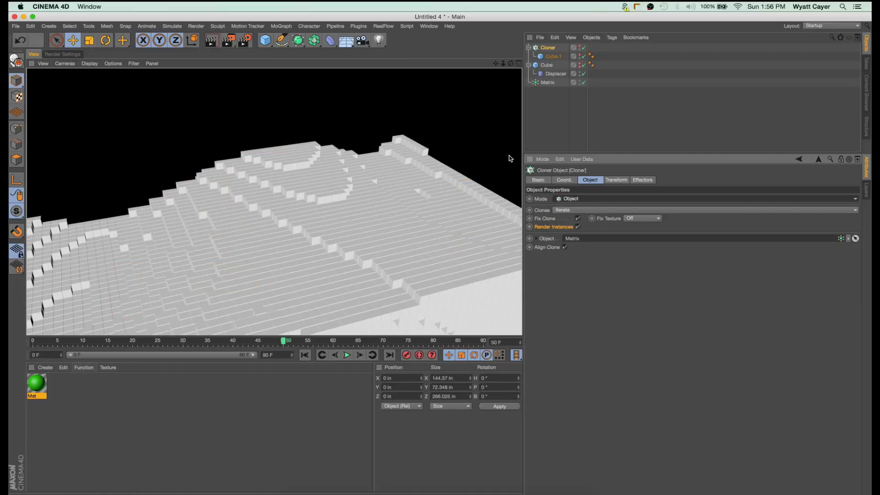
click(554, 56)
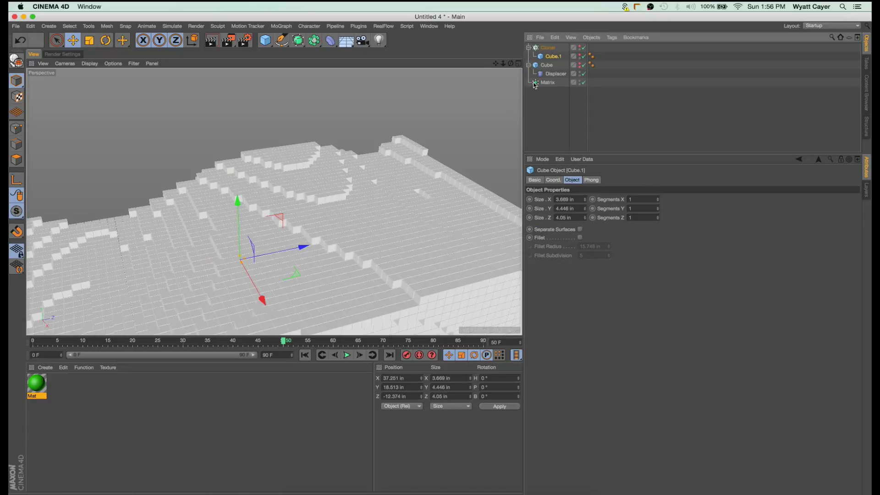
mouse_move(503, 63)
mouse_down()
mouse_move(550, 63)
mouse_move(502, 64)
mouse_up()
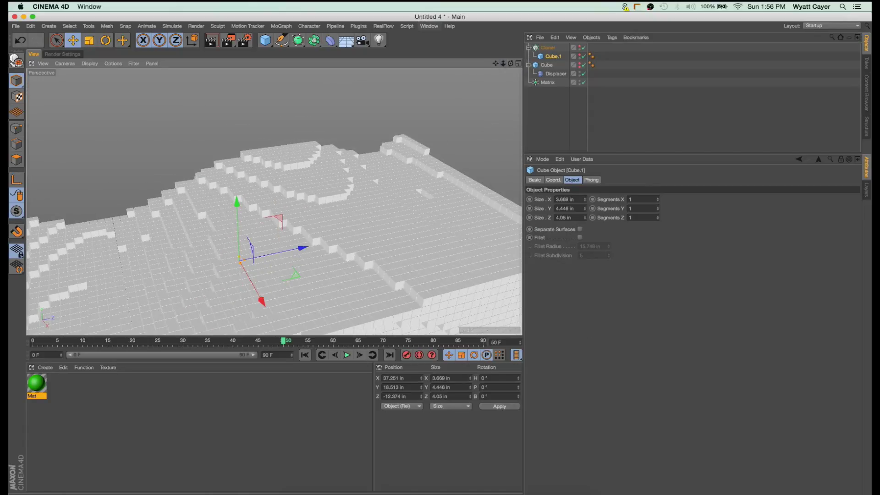
Examine the finished blue Lego landscape render up close in the Picture Viewer and close it.
click(564, 493)
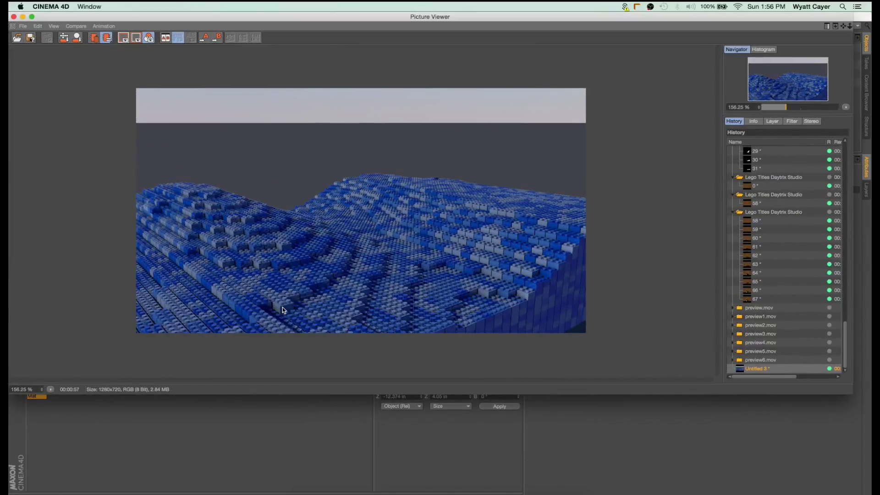
scroll(453, 290, up, 10)
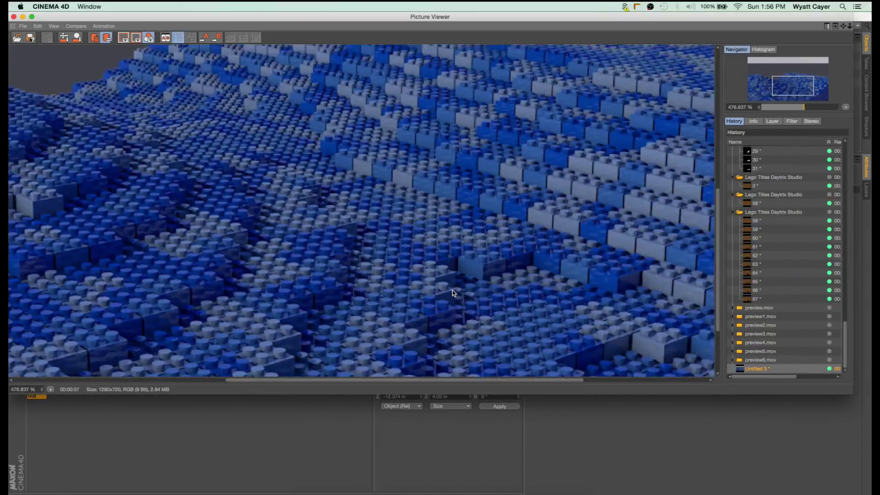
scroll(208, 114, down, 4)
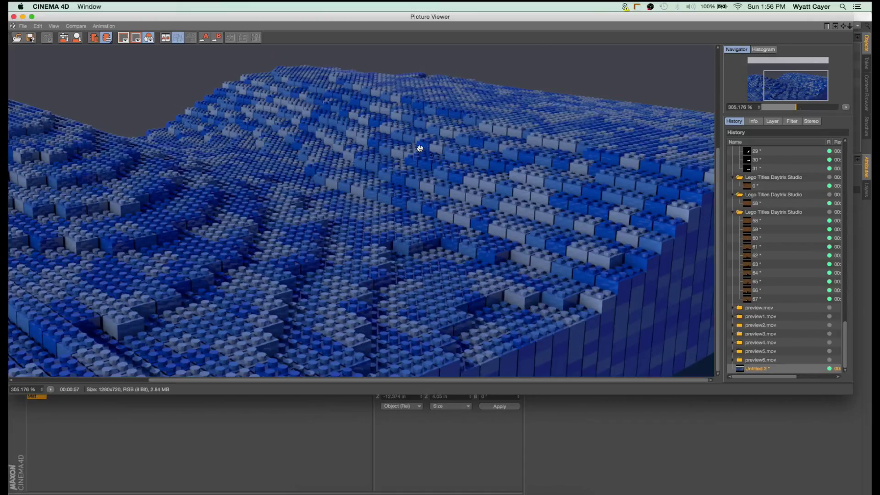
scroll(419, 148, down, 2)
click(14, 16)
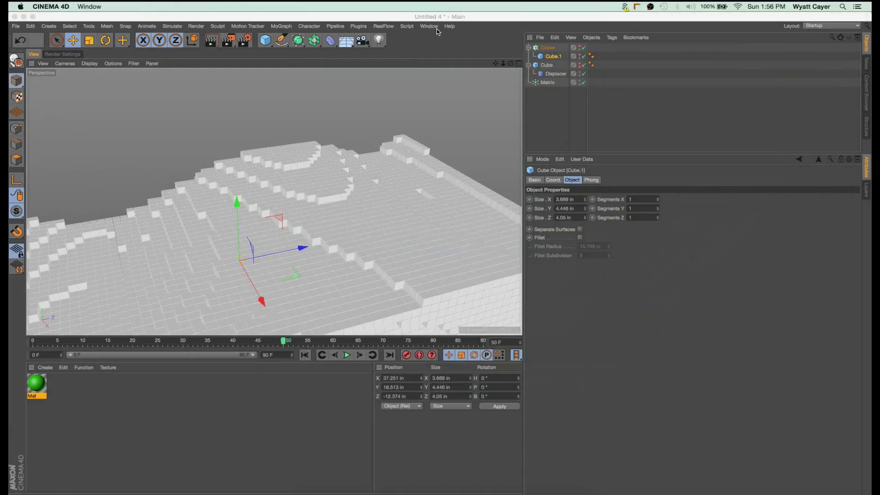
Switch to the Lego_Brick_2x2x1.stl project and examine the brick model's studs and sides from several angles.
click(429, 26)
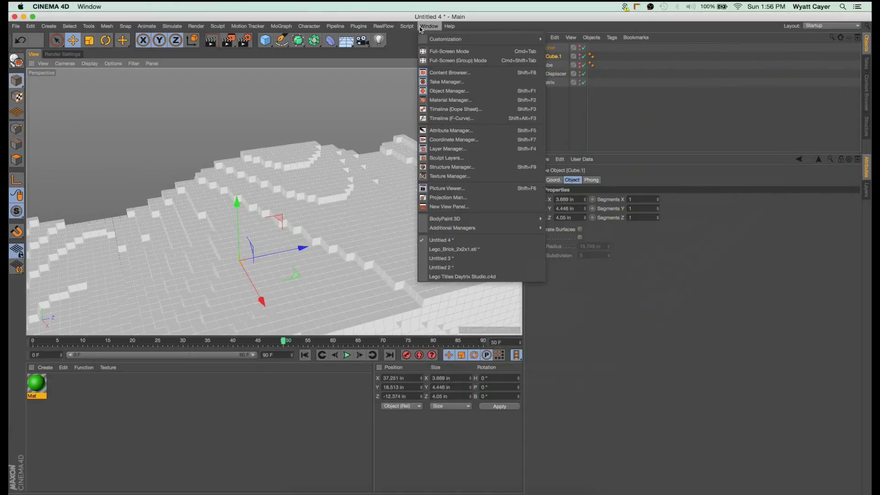
click(474, 249)
scroll(220, 165, up, 10)
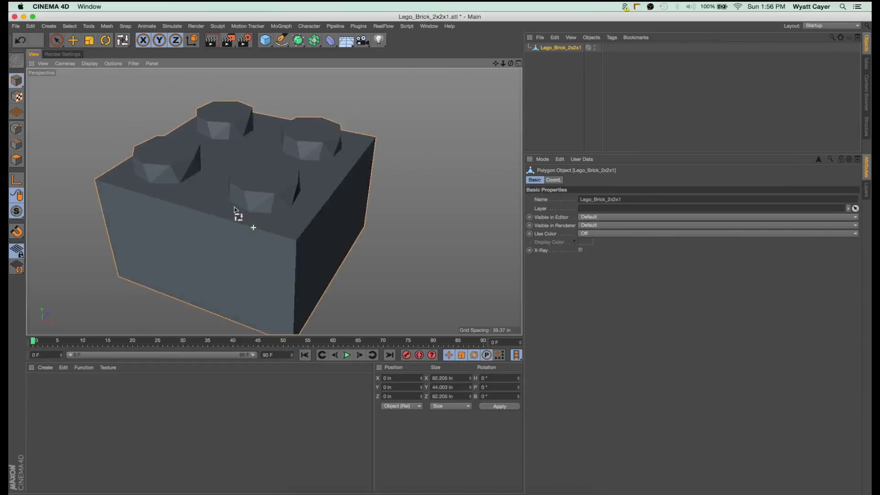
alt+drag(234, 210, 217, 250)
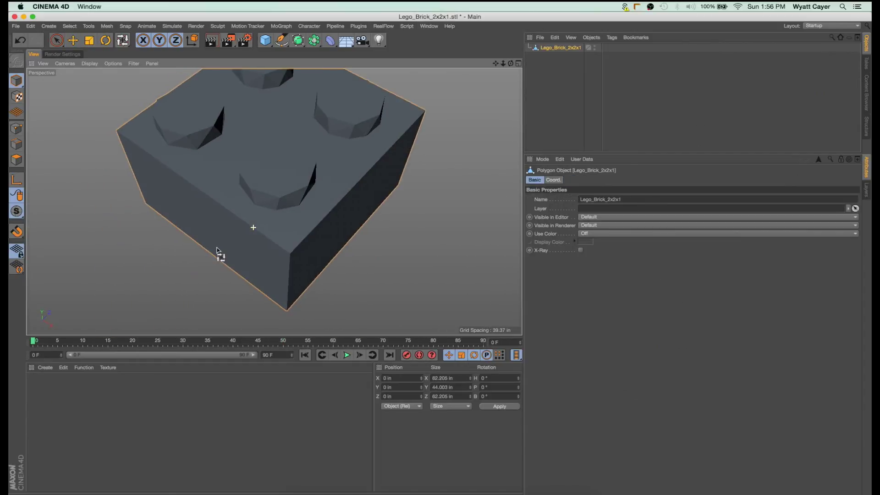
alt+drag(304, 178, 170, 123)
scroll(305, 178, down, 5)
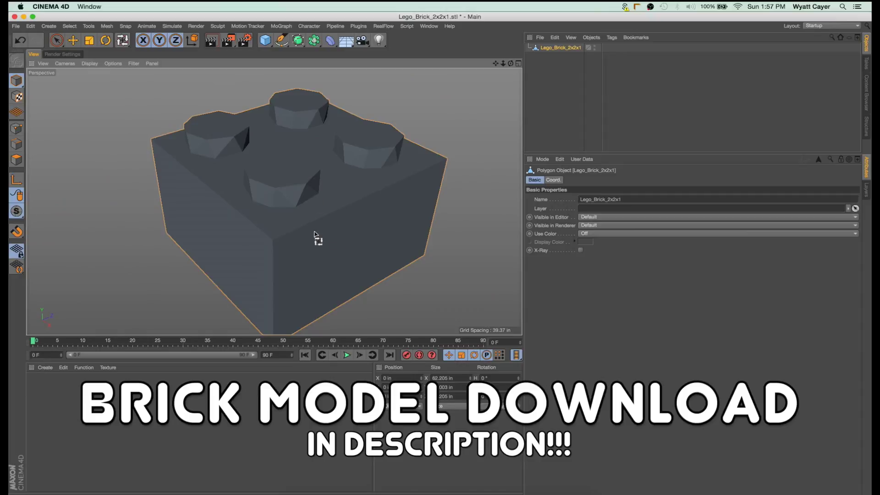
alt+drag(314, 233, 347, 250)
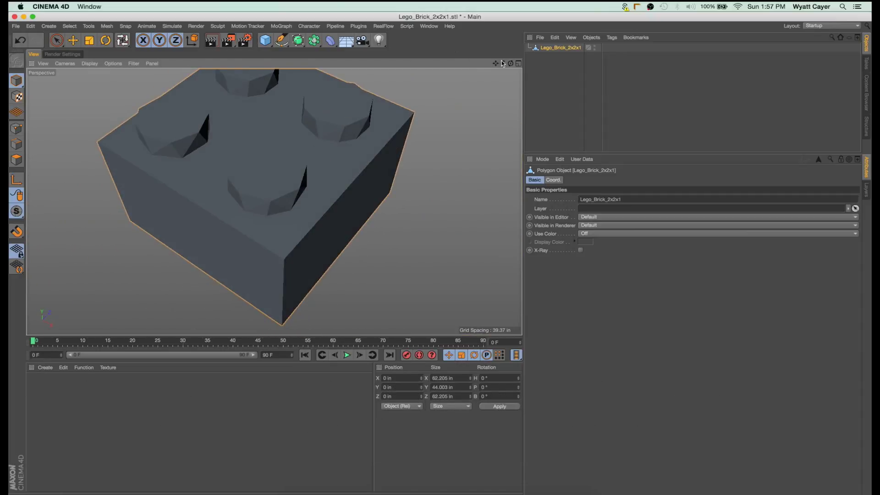
drag(502, 63, 505, 65)
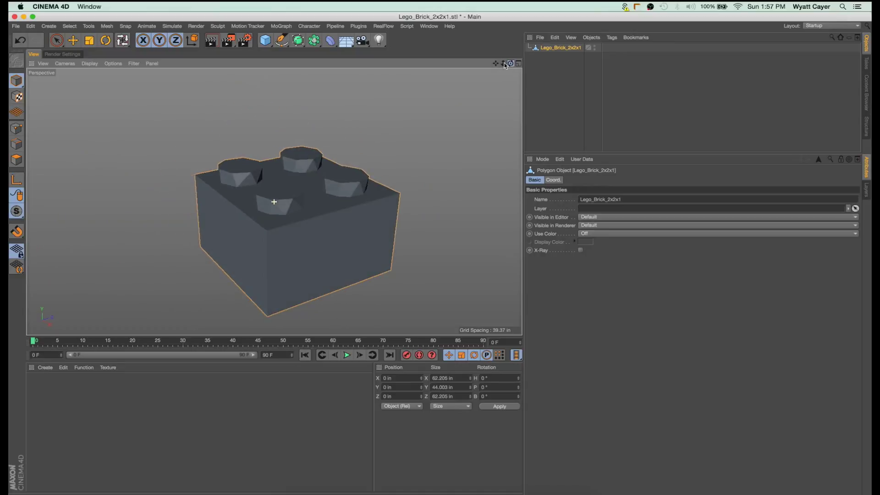
Look through the open Lego Titles Daytrix Studio.c4d and Untitled 2 projects for the textured brick.
click(437, 28)
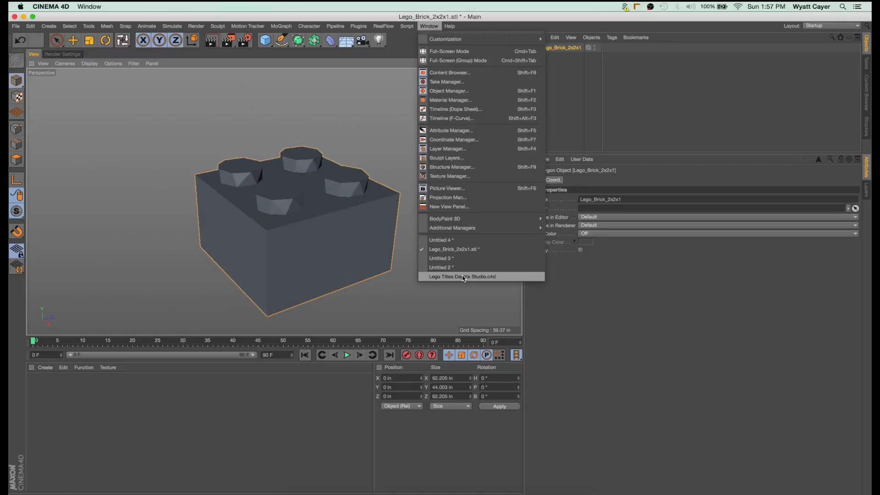
click(462, 276)
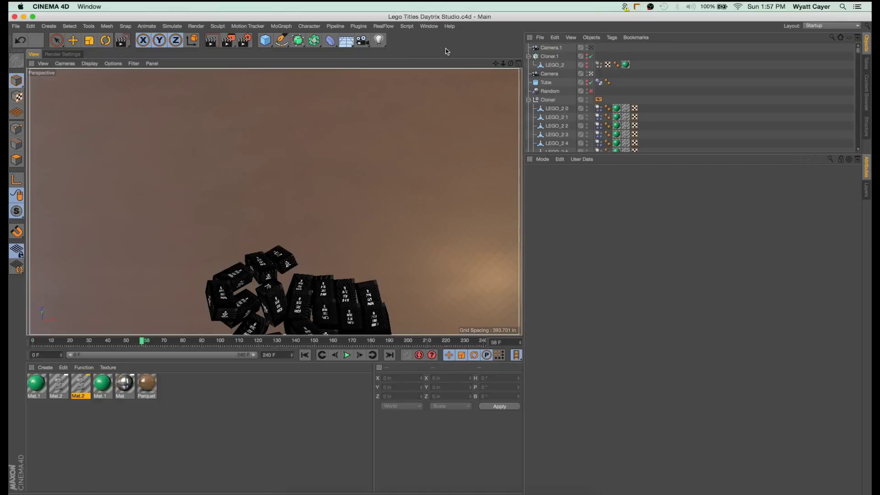
click(429, 26)
click(462, 268)
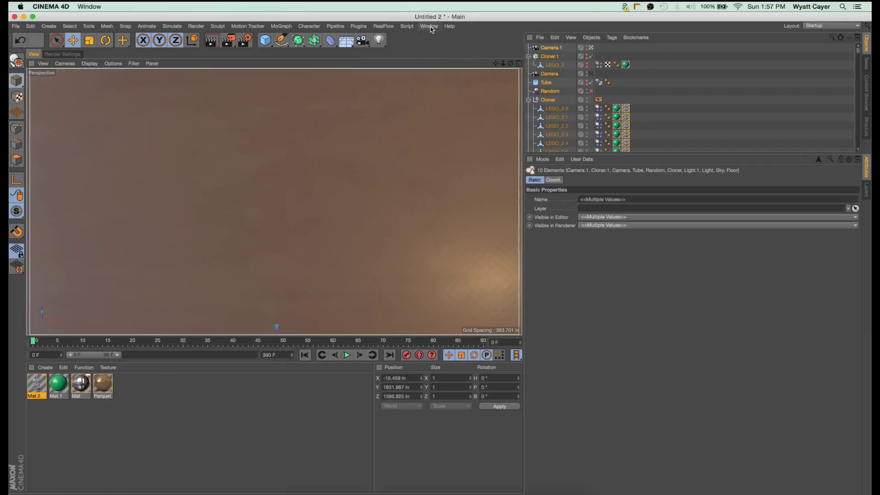
Copy the blue-textured Lego_Brick_2x2x1 from the Untitled 3 project and paste it into Untitled 4.
click(430, 27)
click(444, 261)
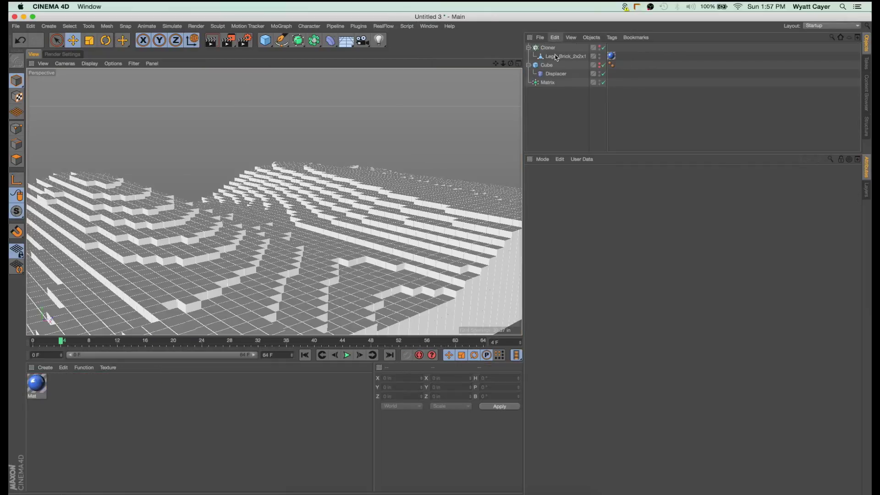
click(546, 57)
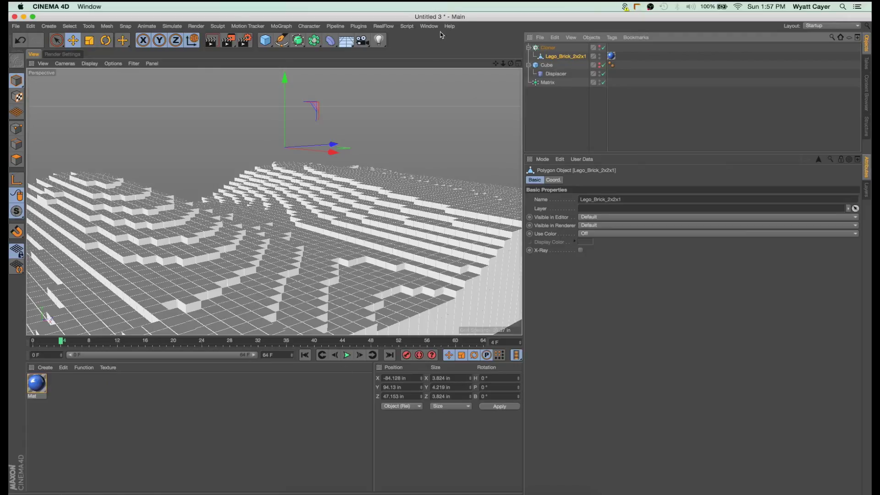
click(430, 26)
click(458, 247)
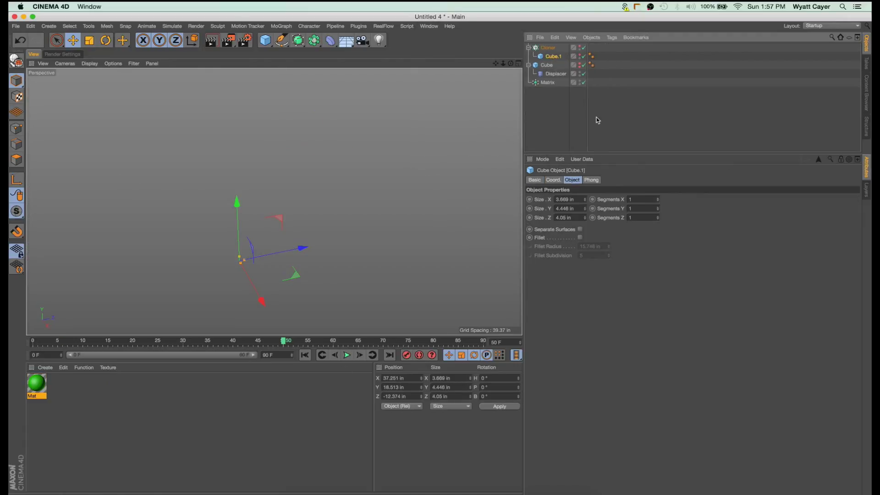
key(super+v)
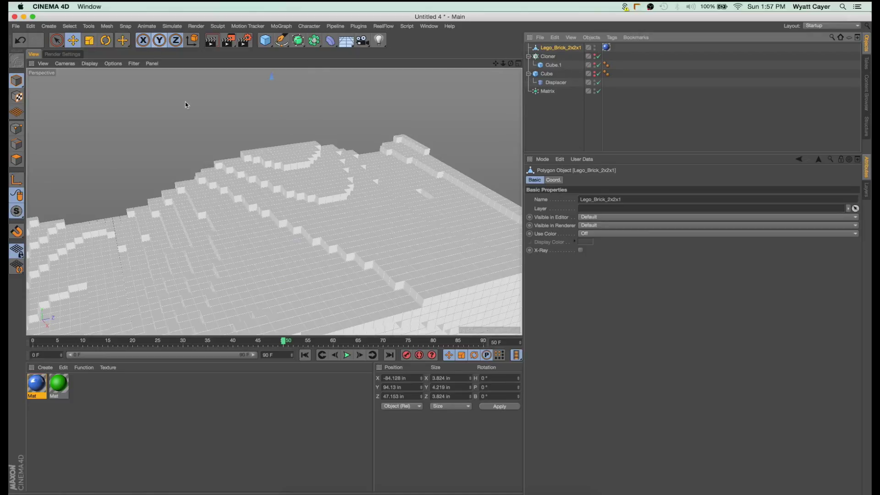
Move the pasted brick down to the landscape's peak, at about X -58.8, Y 28.8, Z 33.5 in.
drag(186, 104, 277, 205)
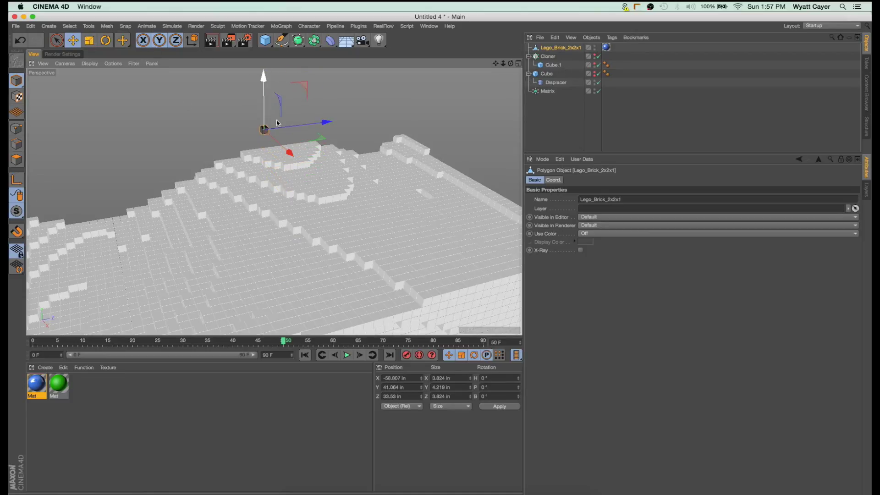
scroll(277, 121, up, 4)
scroll(270, 134, up, 3)
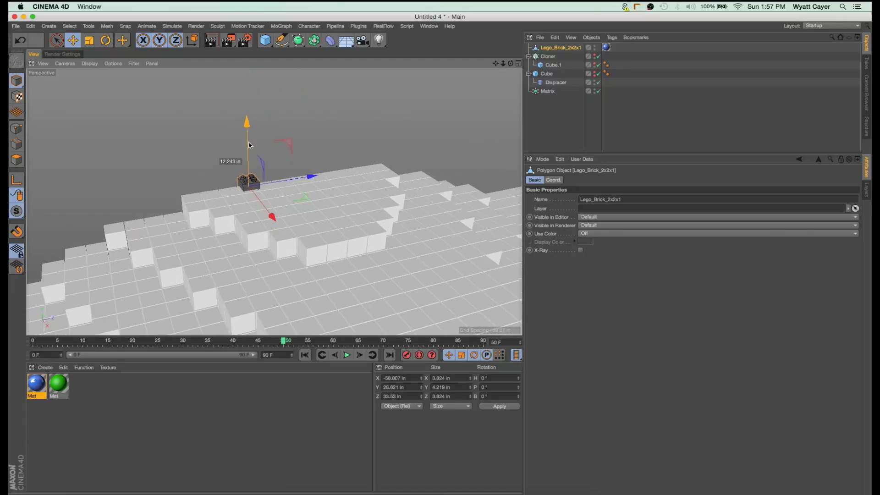
Replace Cube.1 under the Cloner with Lego_Brick_2x2x1 and test-render the whole landscape.
click(552, 65)
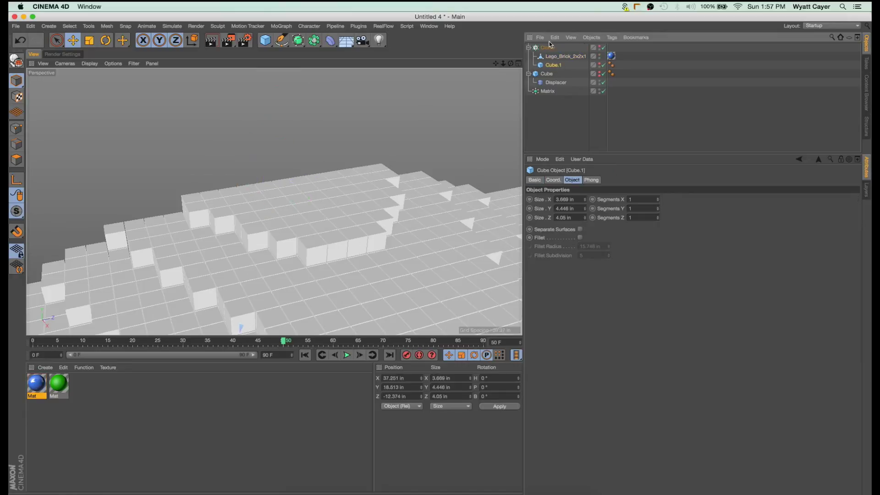
key(Delete)
drag(503, 64, 435, 82)
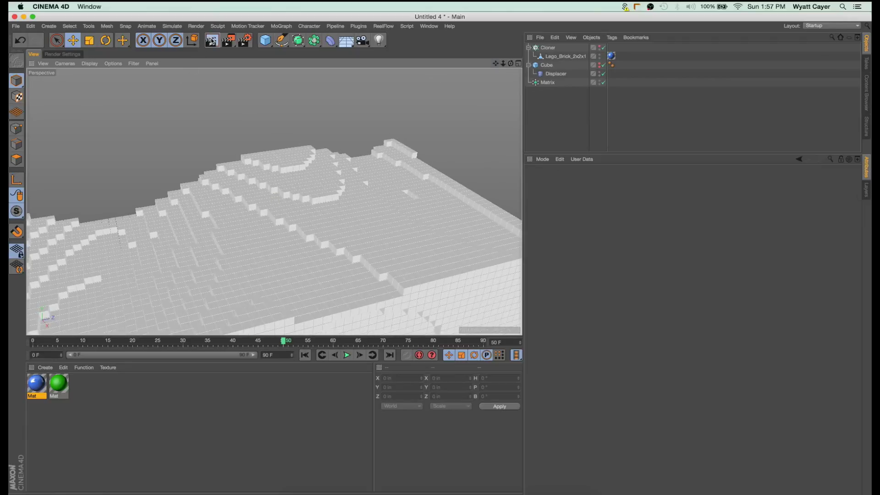
key(ctrl+r)
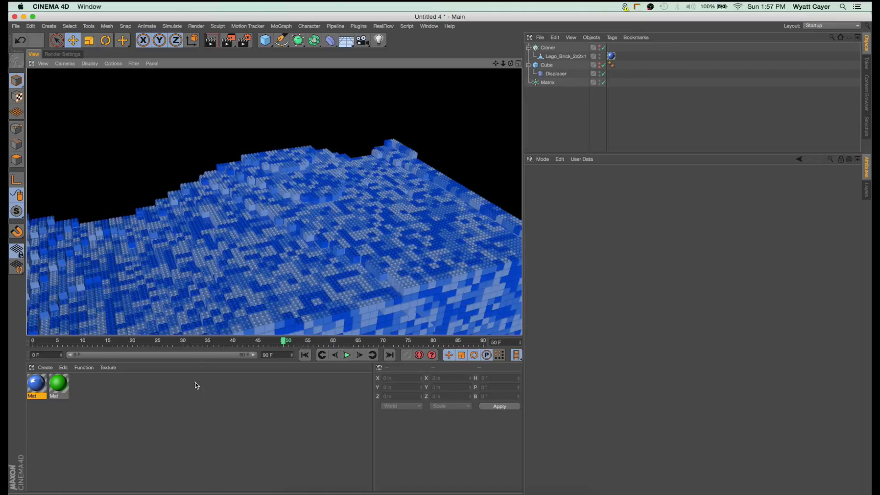
Examine the color textures in the blue material's Variation shader and test-render the view.
click(29, 390)
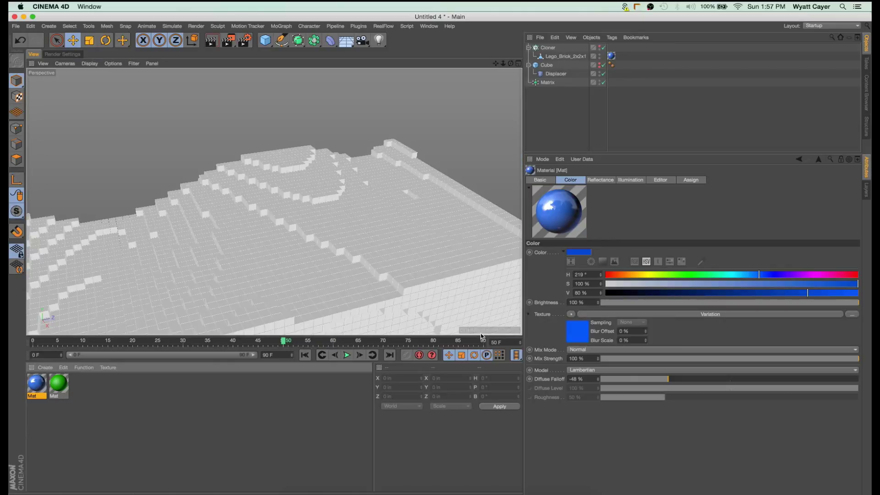
click(580, 325)
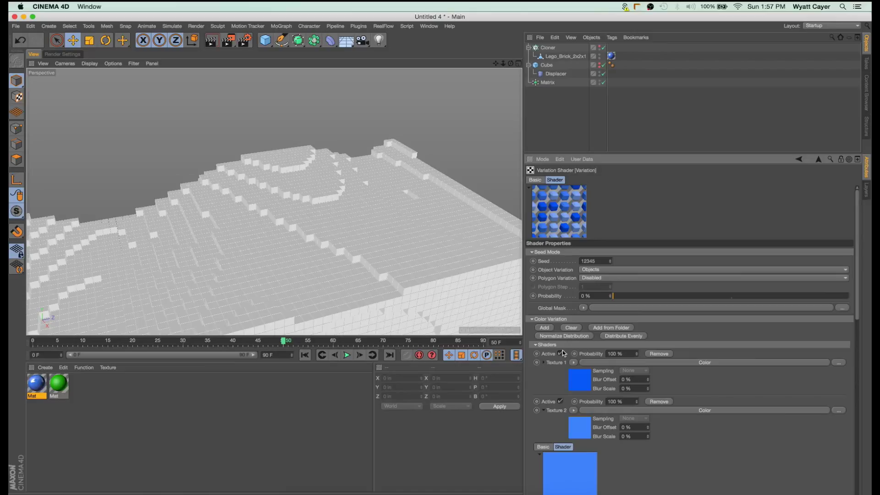
scroll(574, 380, down, 1)
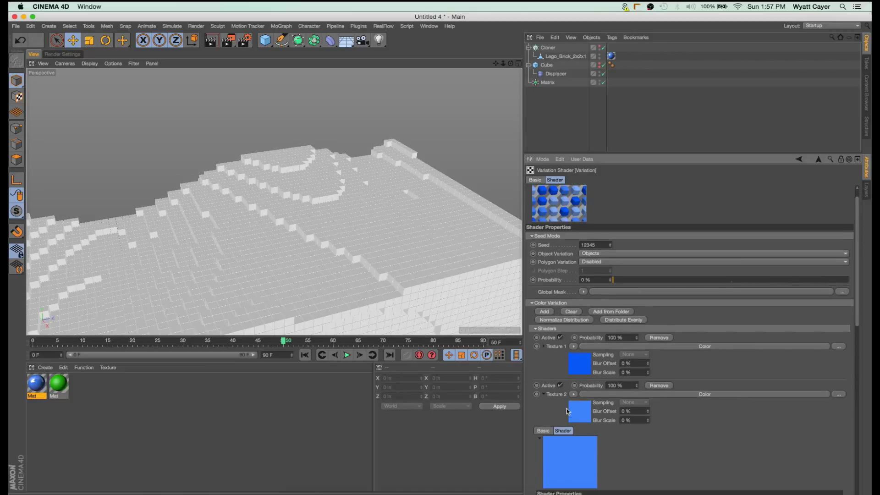
scroll(567, 411, down, 10)
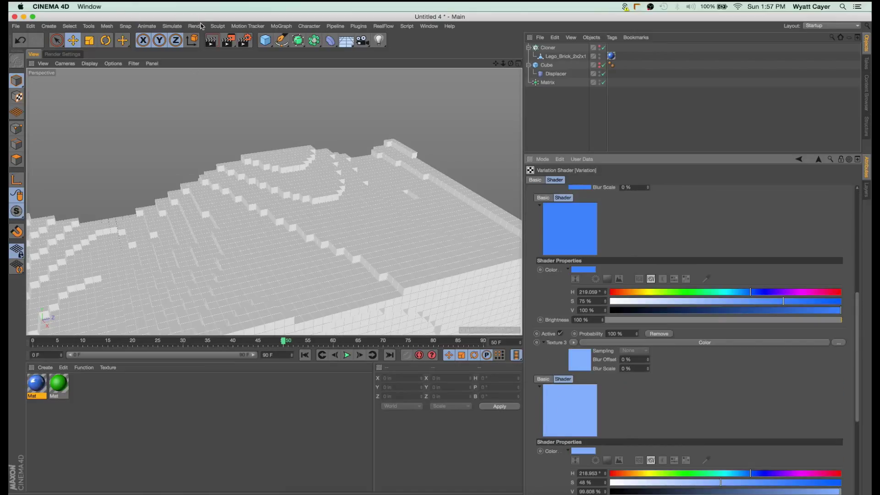
click(211, 40)
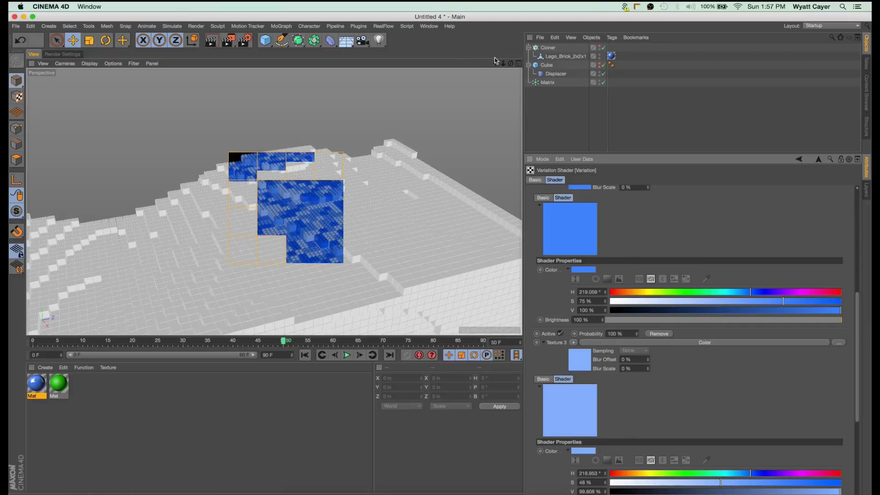
Add a Physical Sky to light the Lego landscape and test-render the view.
click(361, 40)
click(424, 52)
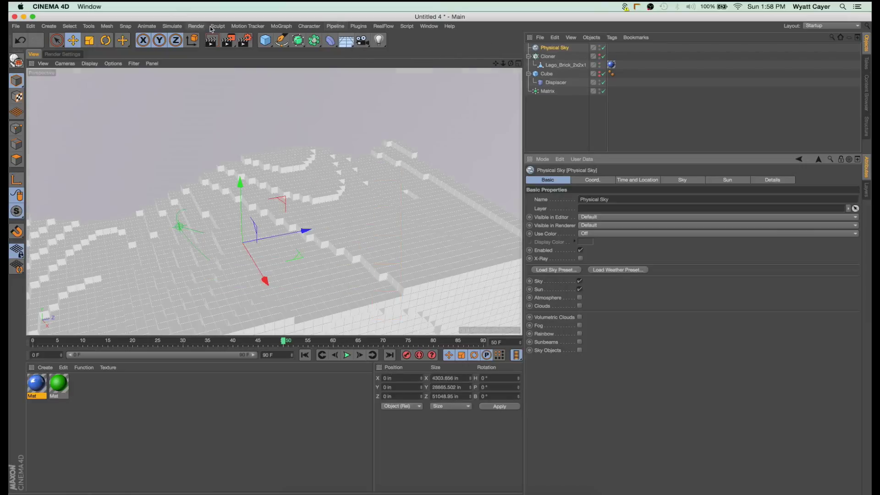
click(210, 40)
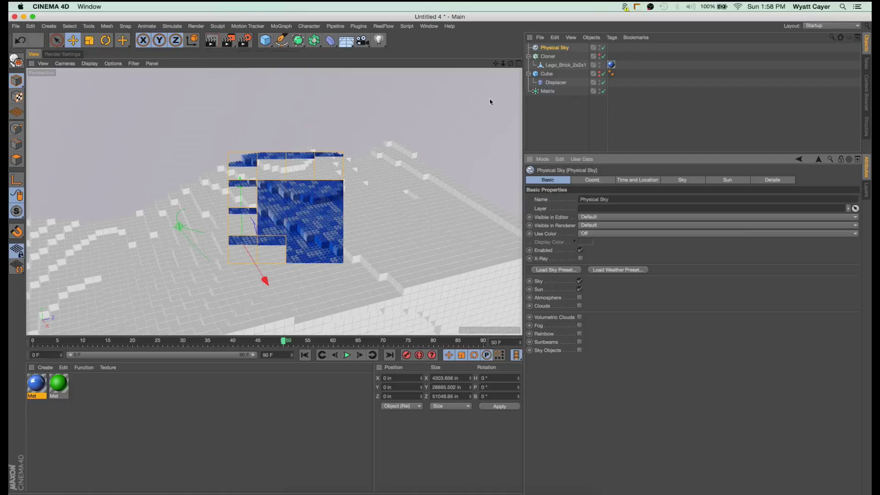
Set the Physical Sky's time of day to 14:44 and test-render the view.
click(651, 180)
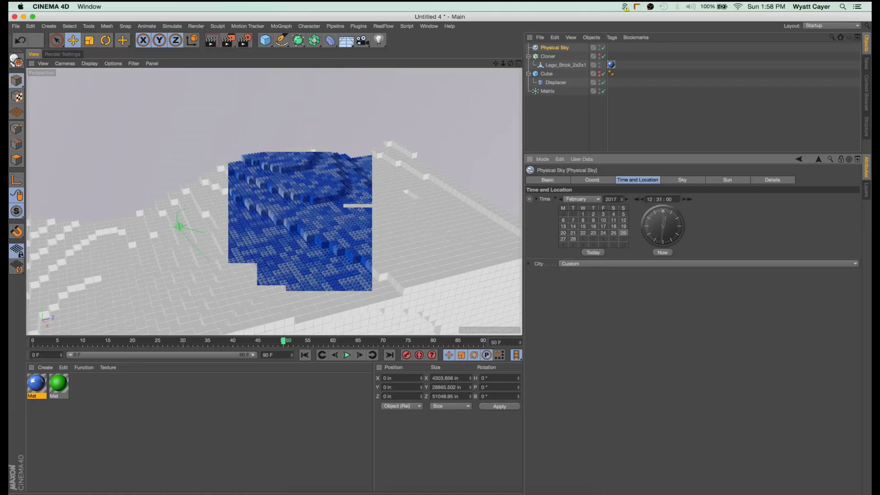
drag(674, 233, 640, 204)
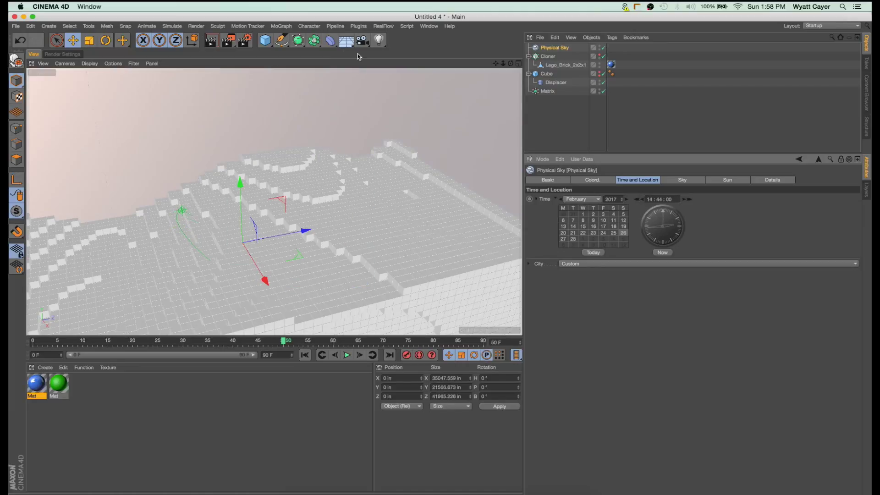
click(214, 43)
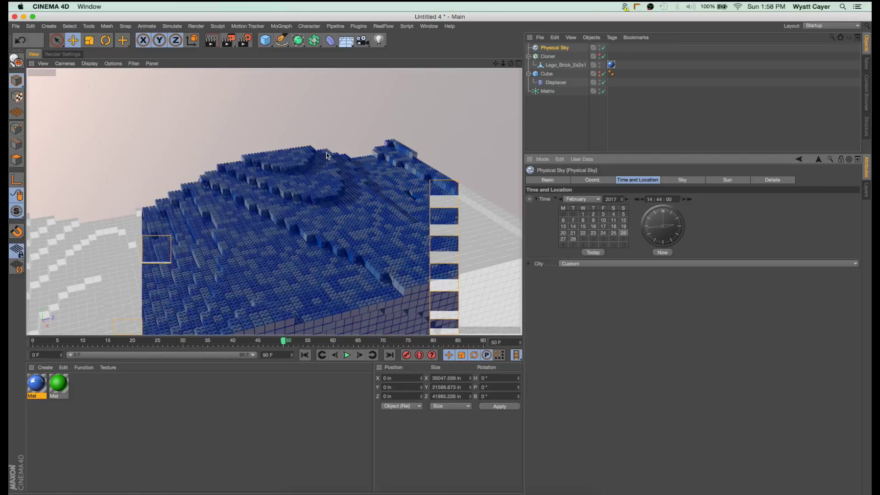
Review the Matrix's Grid Array mode, count, size and Form options, along with the source Cube's object properties.
click(555, 82)
click(547, 92)
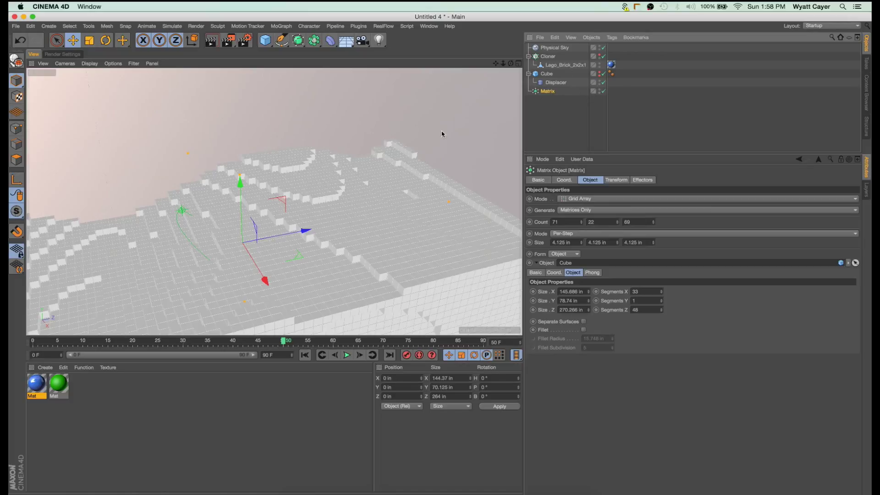
click(615, 201)
click(615, 201)
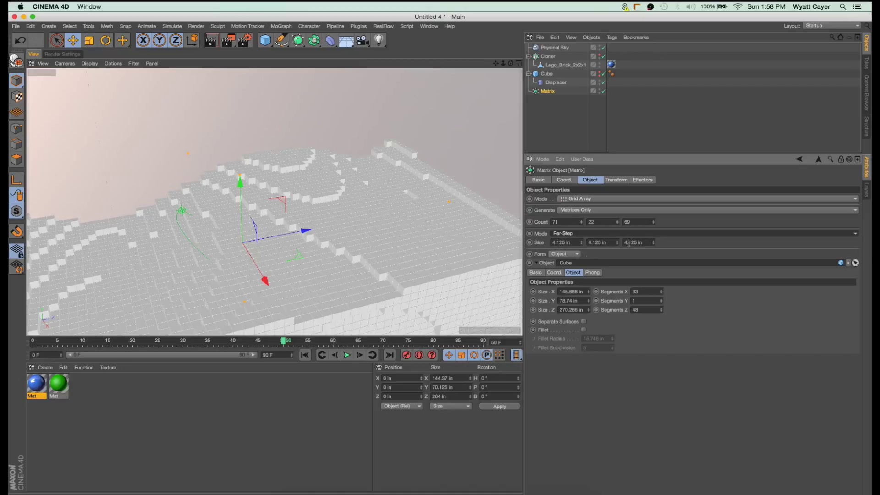
alt+drag(348, 295, 554, 249)
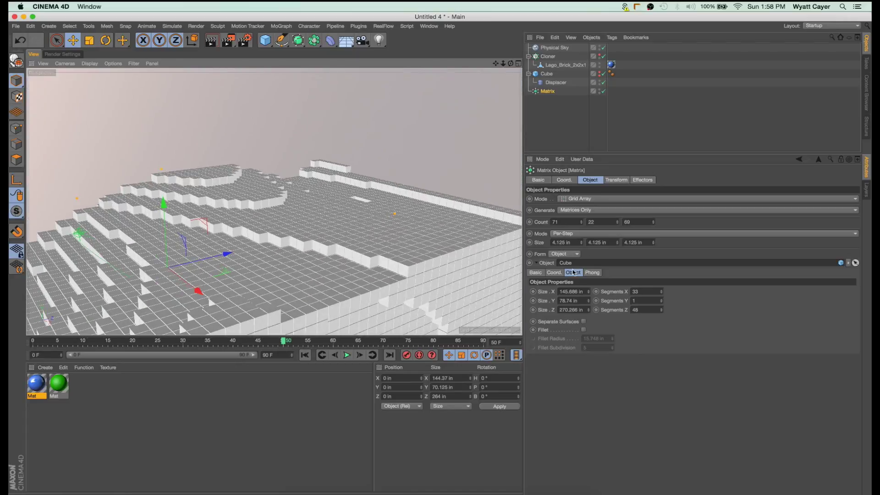
click(574, 255)
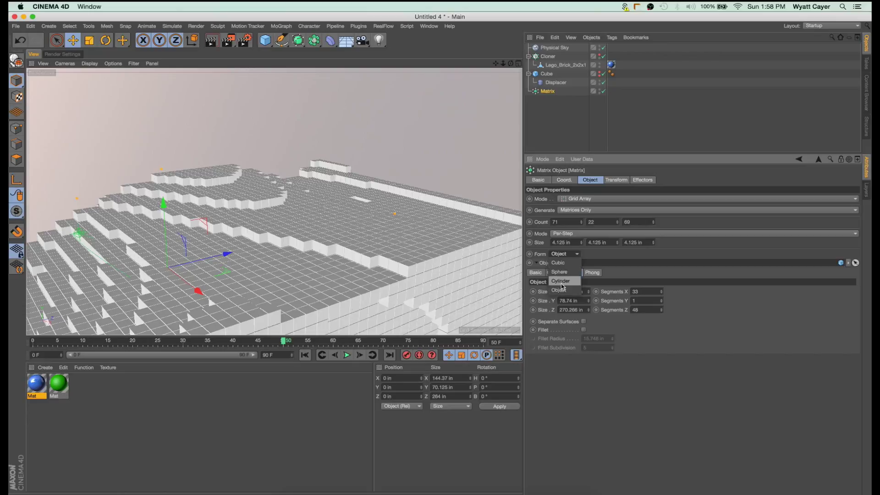
click(637, 256)
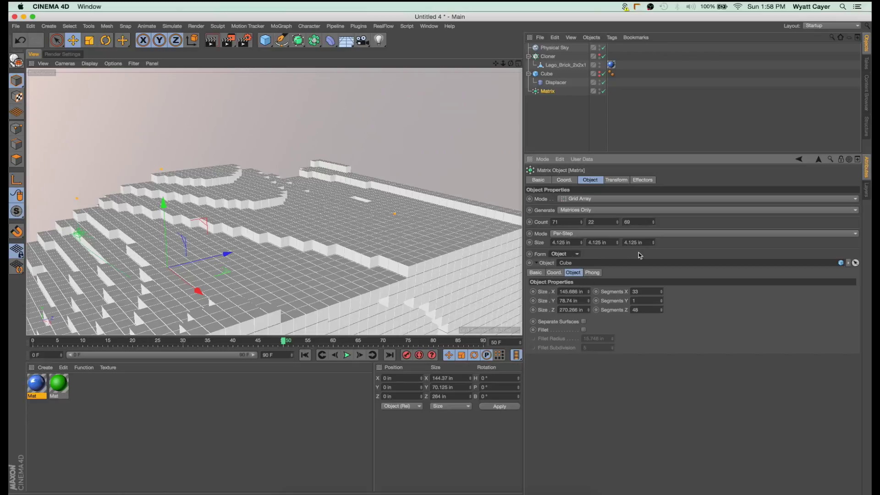
click(545, 72)
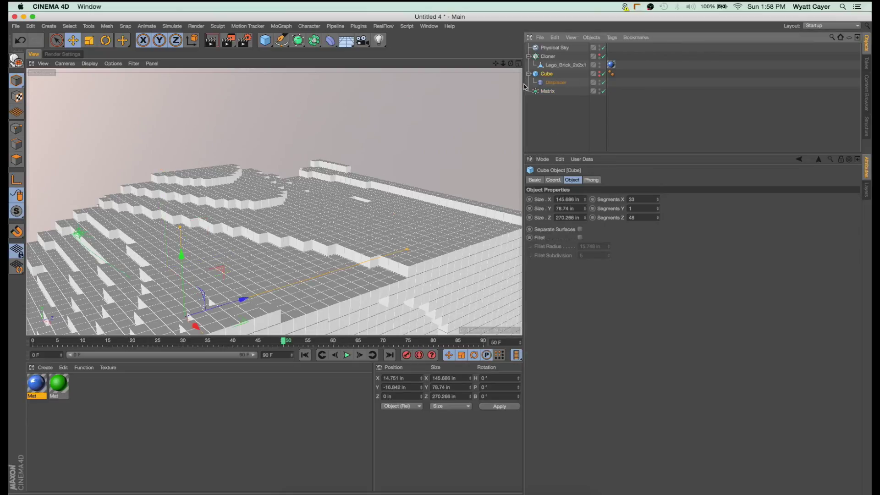
click(546, 91)
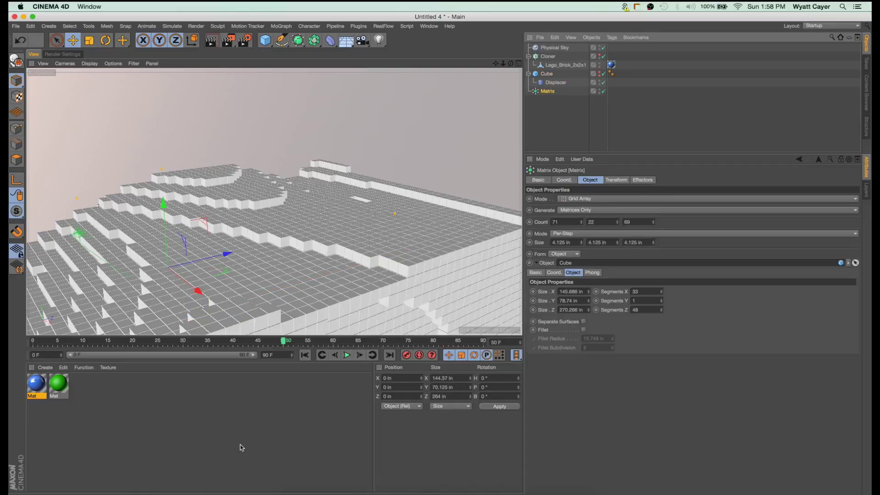
Preview the wave animation in the viewport and review the Cloner's mode options and linked Matrix object.
click(347, 356)
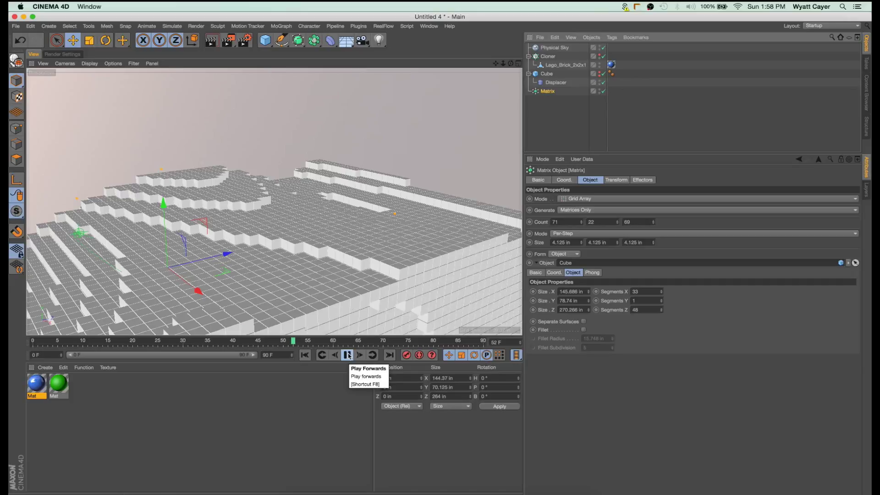
click(347, 356)
click(534, 57)
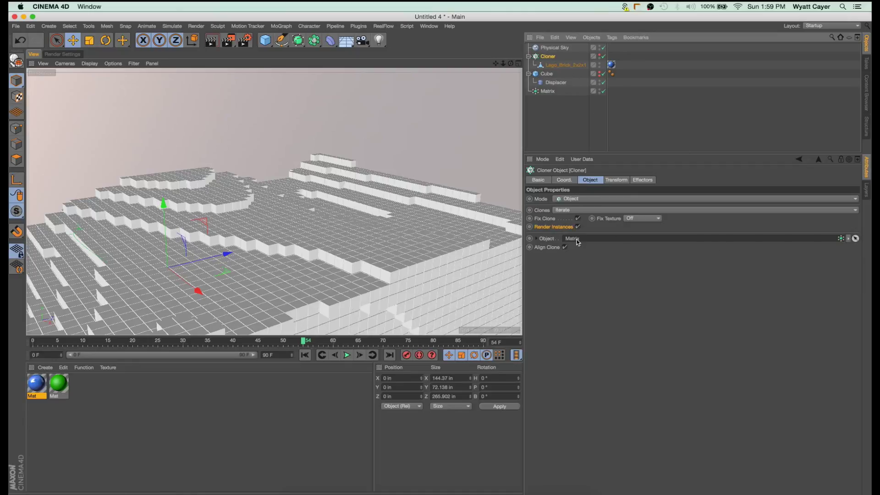
click(579, 200)
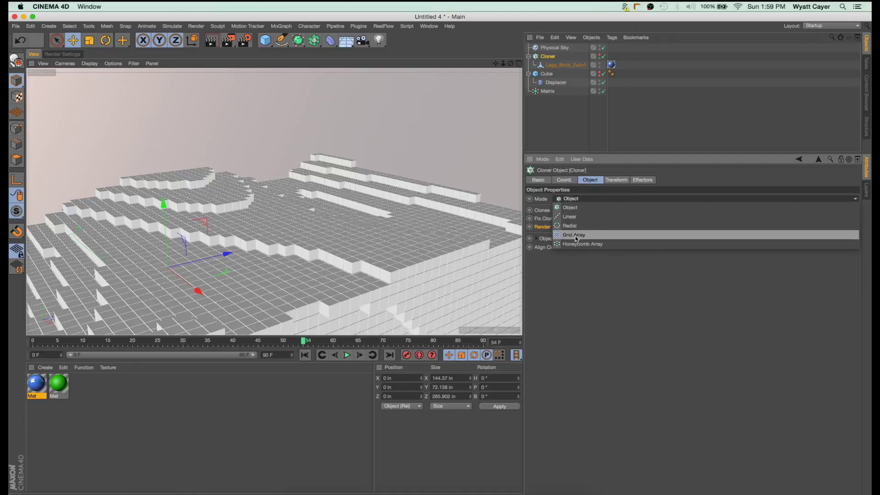
click(579, 200)
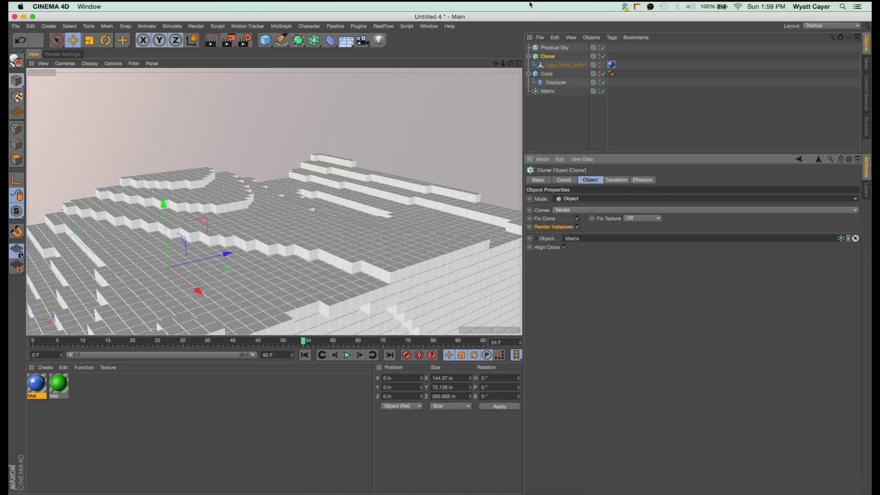
click(548, 92)
click(546, 57)
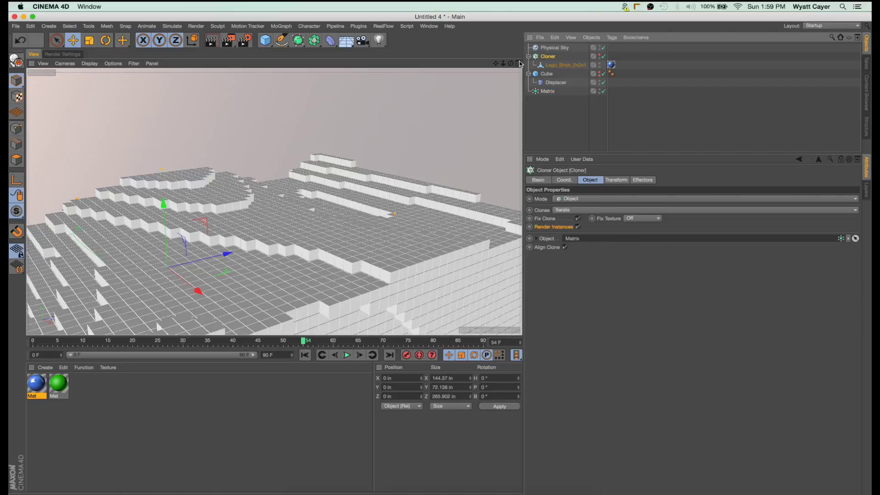
click(347, 356)
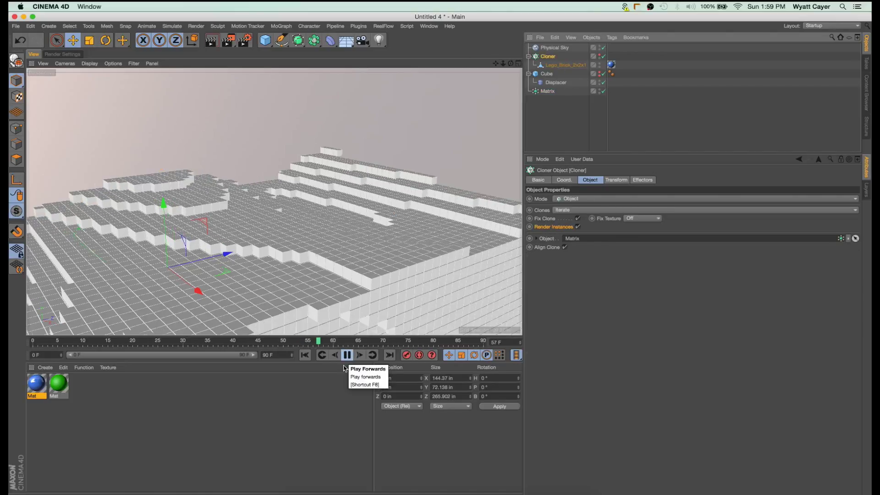
click(347, 355)
Test-render the brick landscape from a new angle and bring up the Untitled 3 render in the Picture Viewer.
mouse_move(510, 63)
mouse_down()
mouse_move(499, 66)
mouse_move(515, 64)
mouse_up()
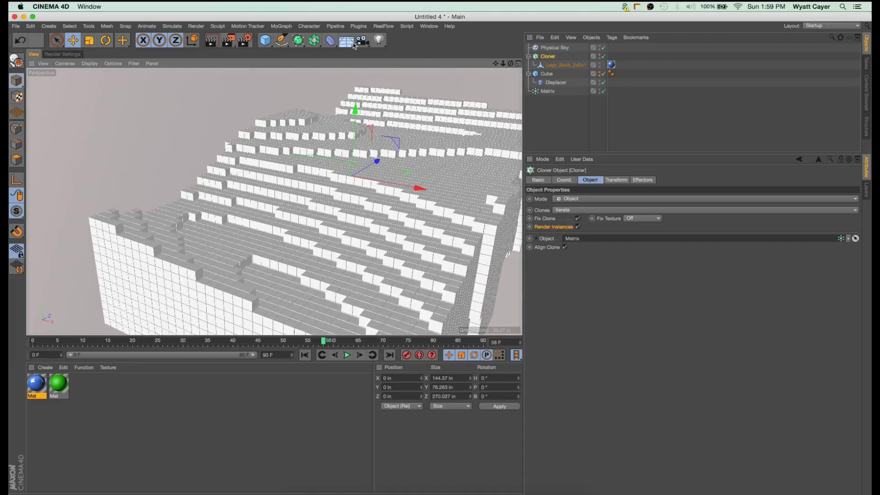
click(213, 42)
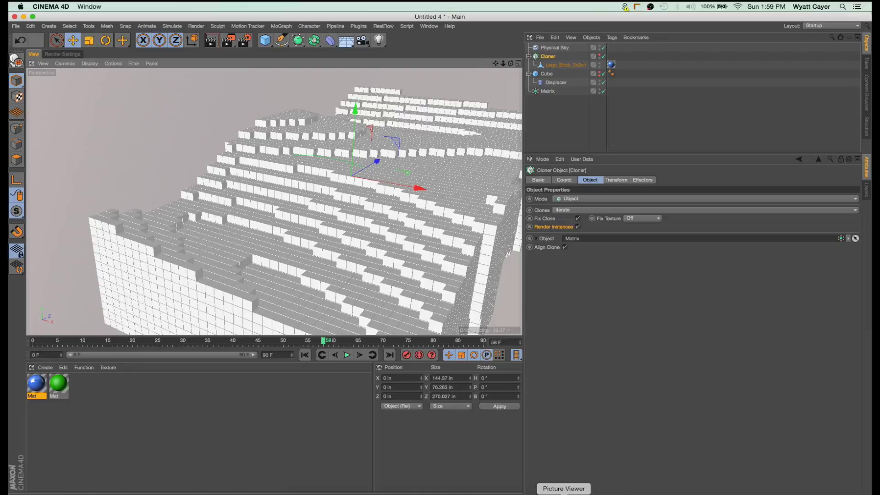
click(564, 493)
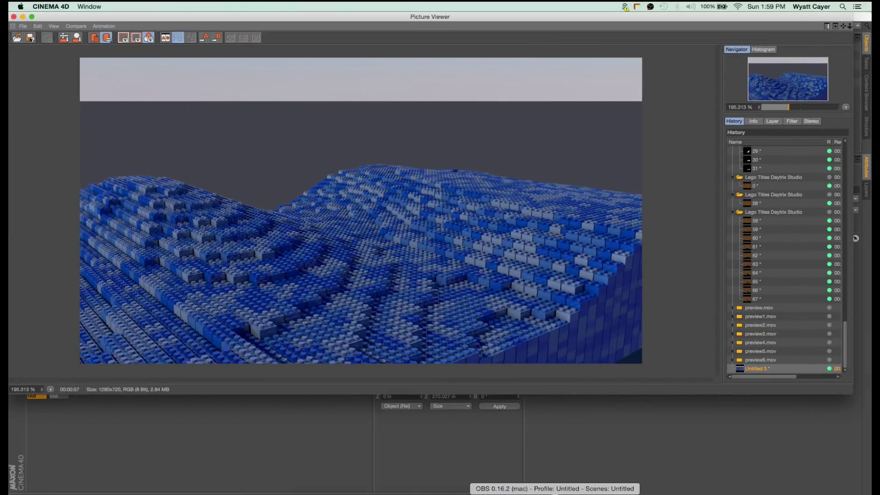